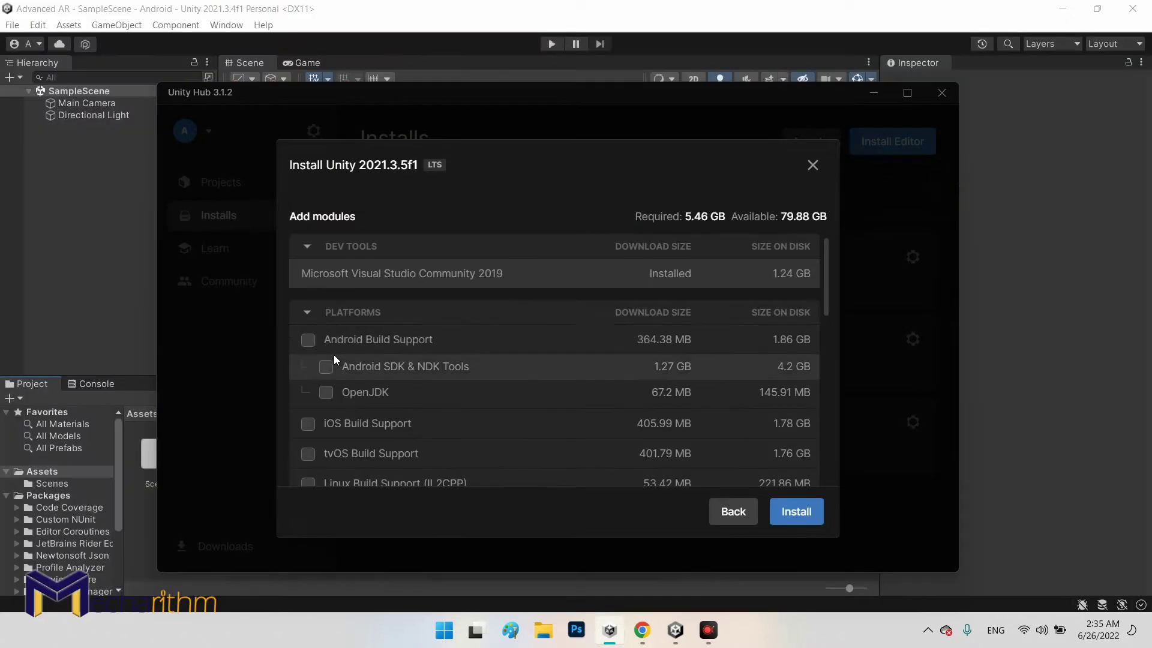
left_click(308, 340)
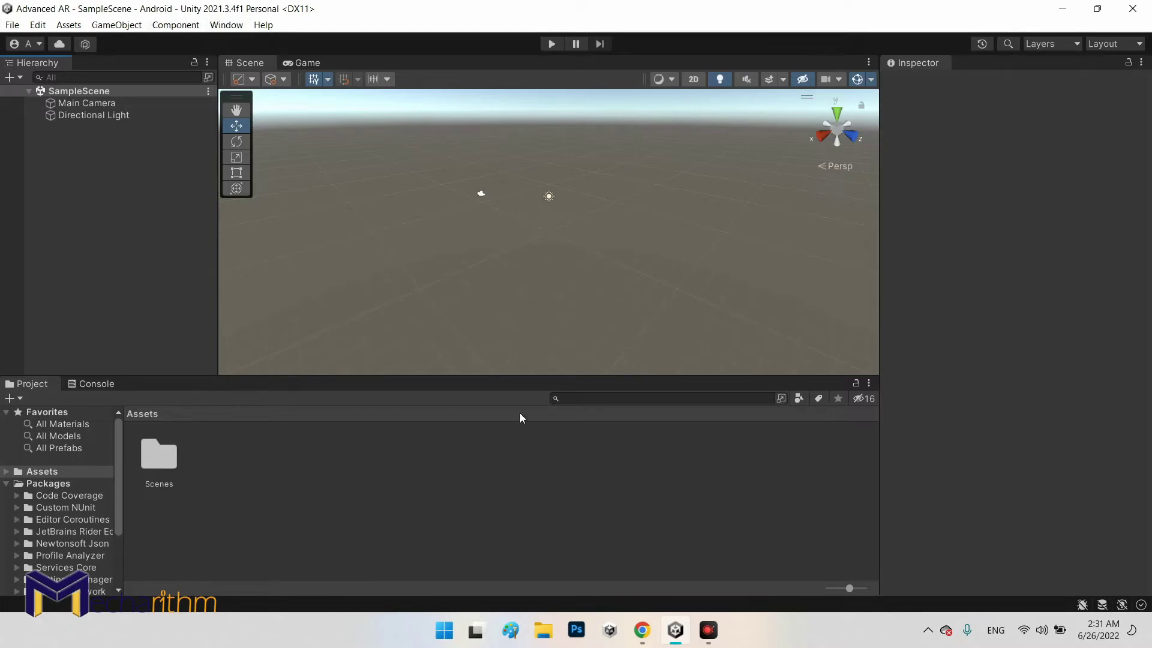
View the Unity download page in Chrome, and review the official editor releases offered for installation in Unity Hub
left_click(644, 633)
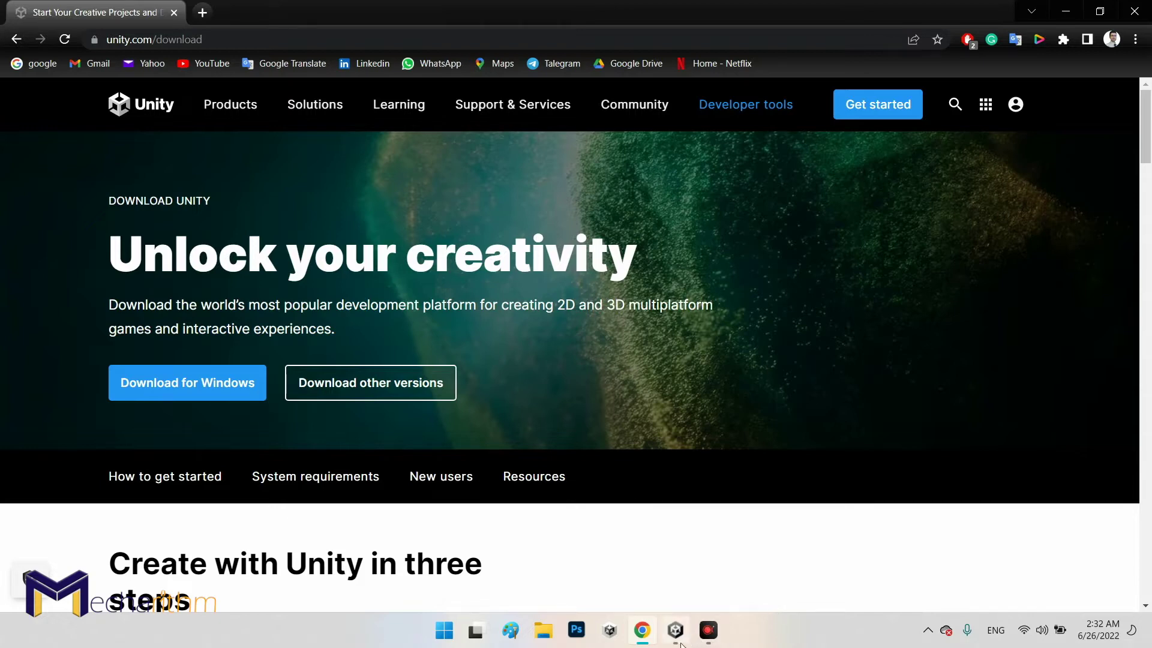
left_click(609, 630)
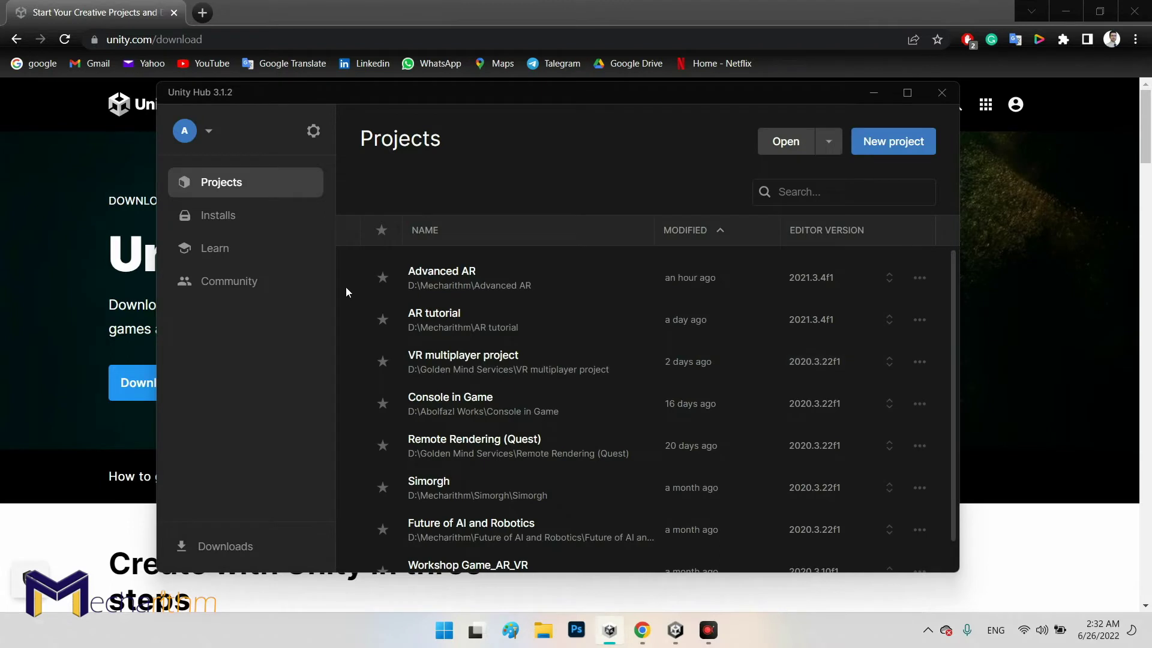
left_click(212, 219)
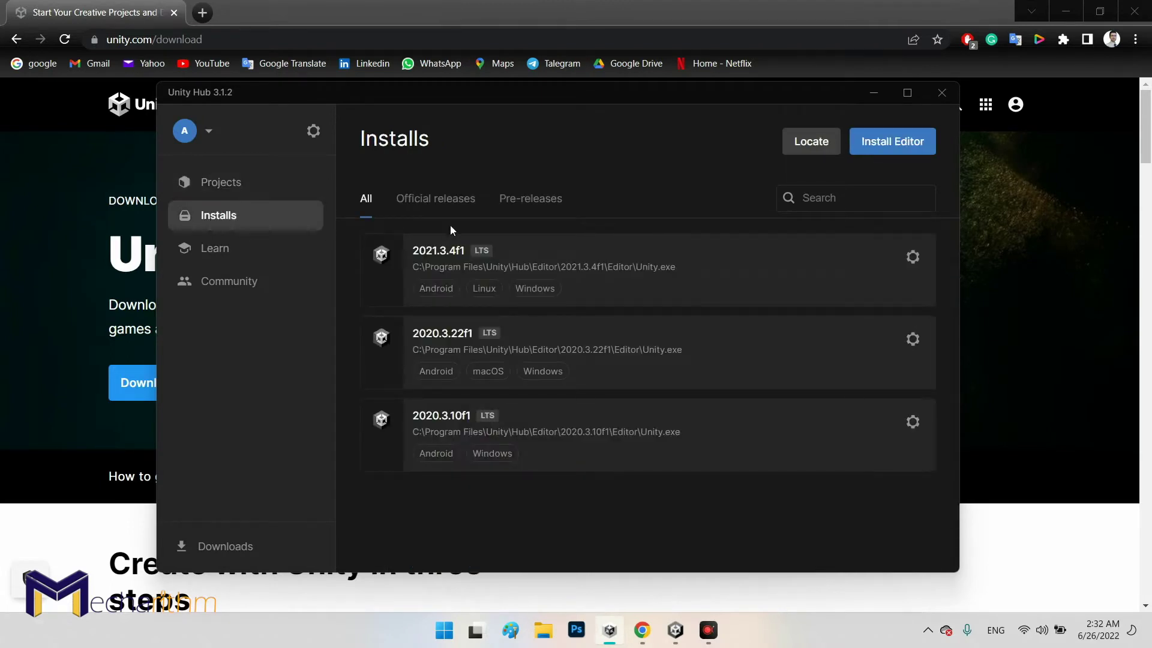
left_click(880, 146)
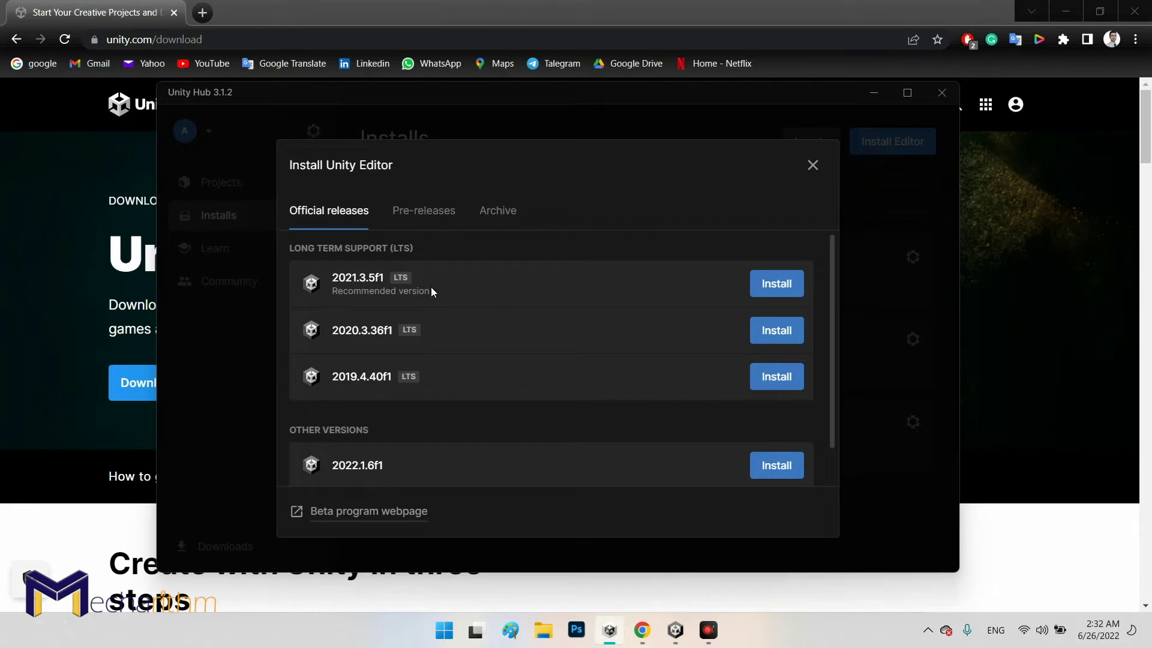
scroll(474, 319, "down", 1)
scroll(485, 319, "up", 1)
left_click(817, 169)
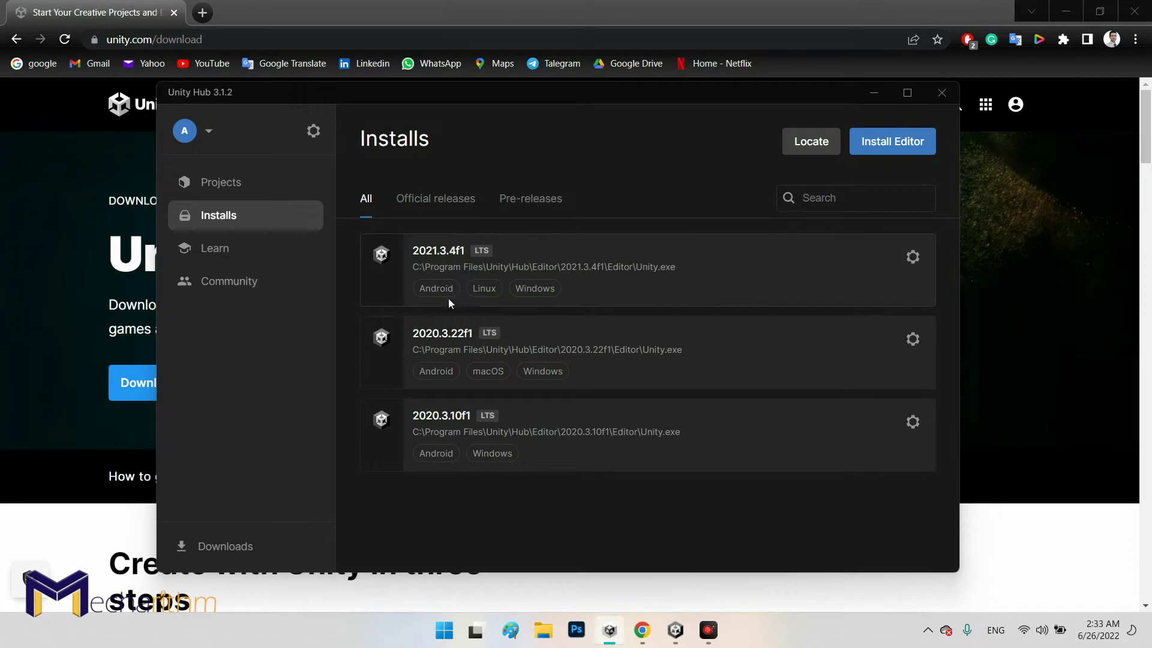
Open the new project setup from Unity Hub's project list and review its project name and location settings
left_click(224, 183)
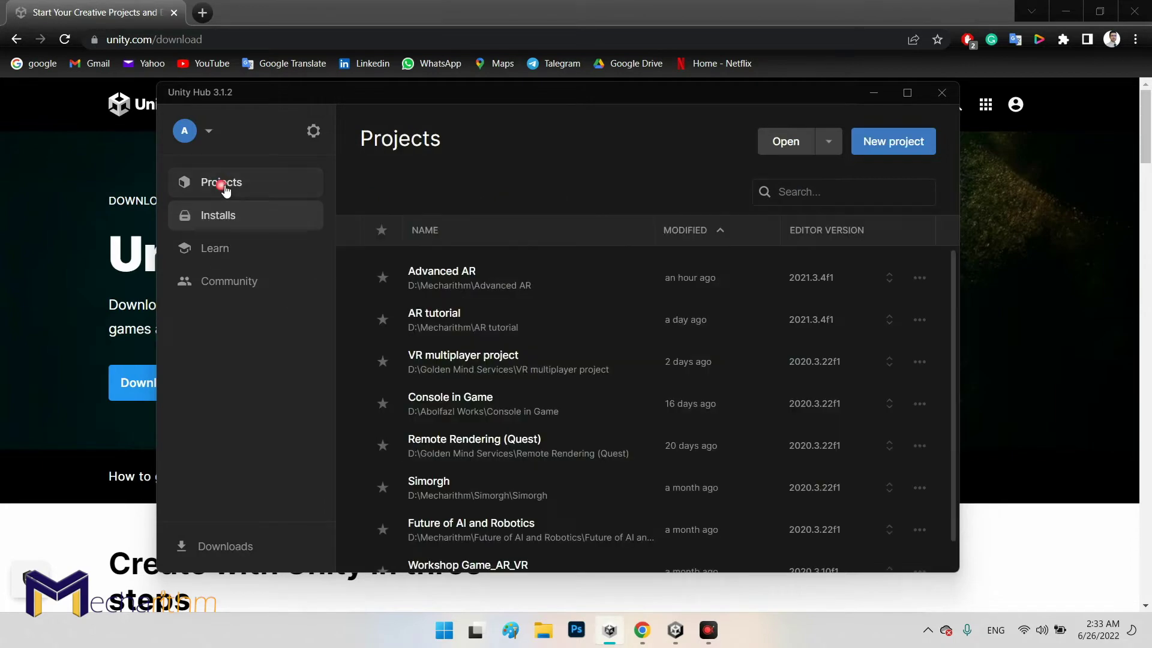
left_click(883, 149)
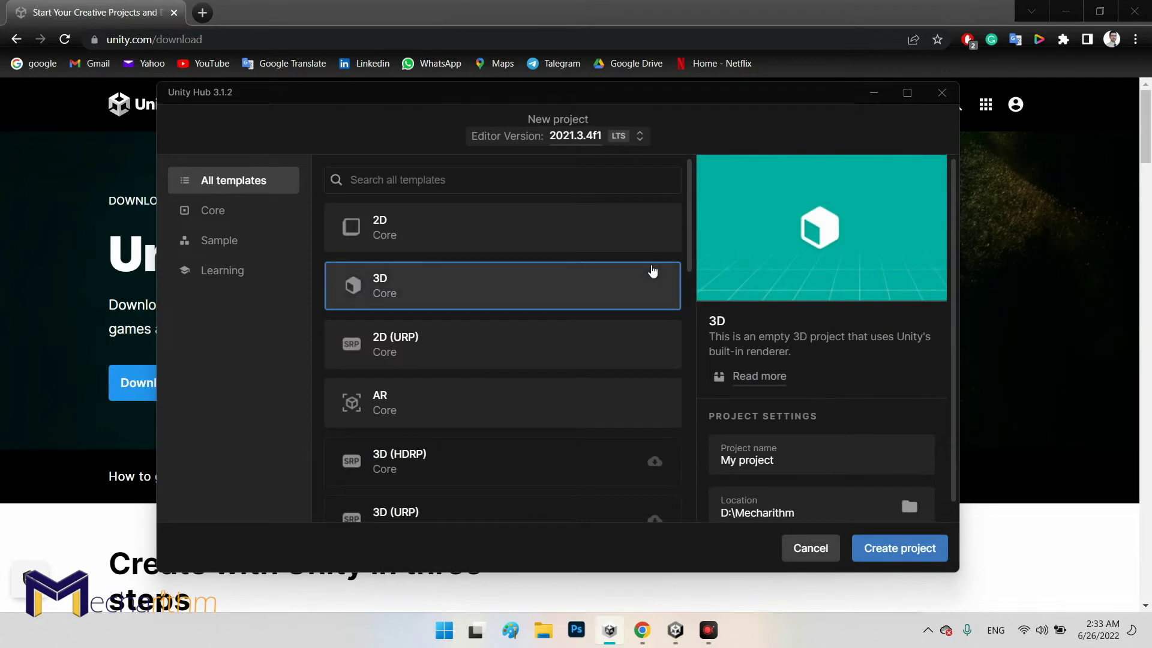
scroll(784, 488, "down", 1)
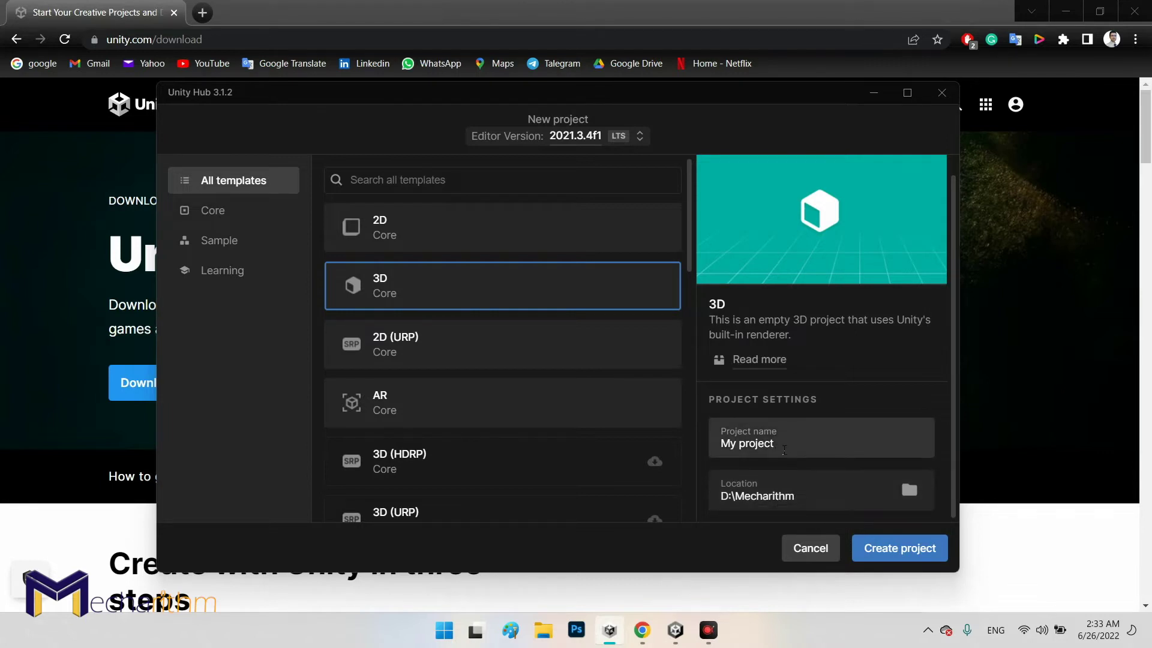
left_click(675, 635)
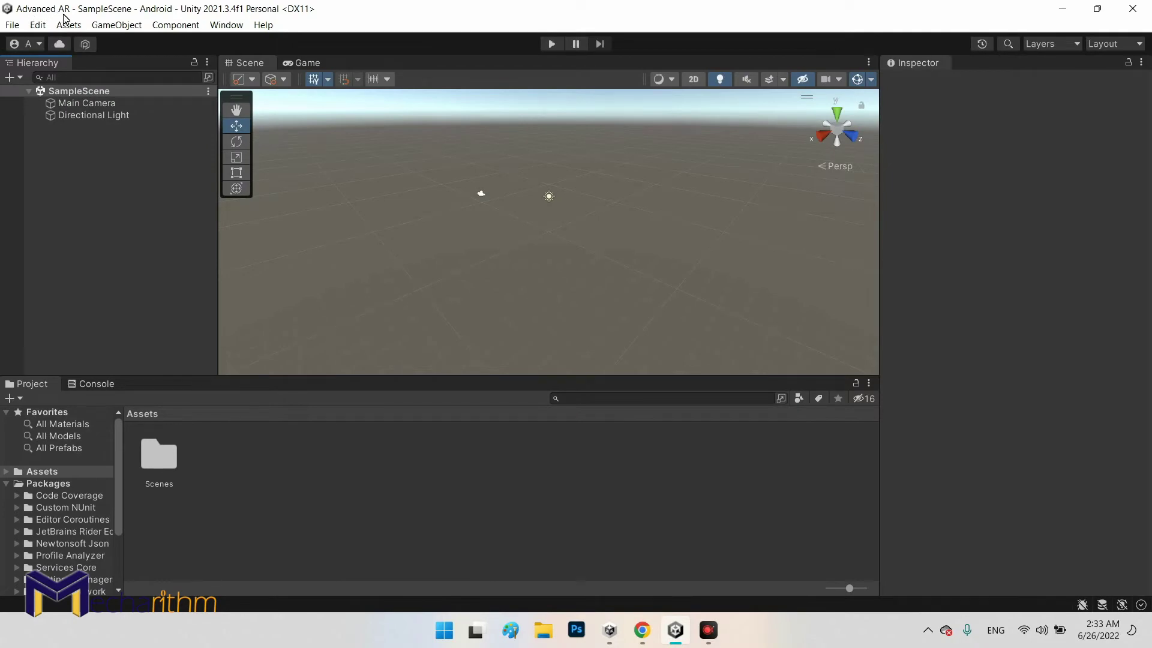
left_click(608, 634)
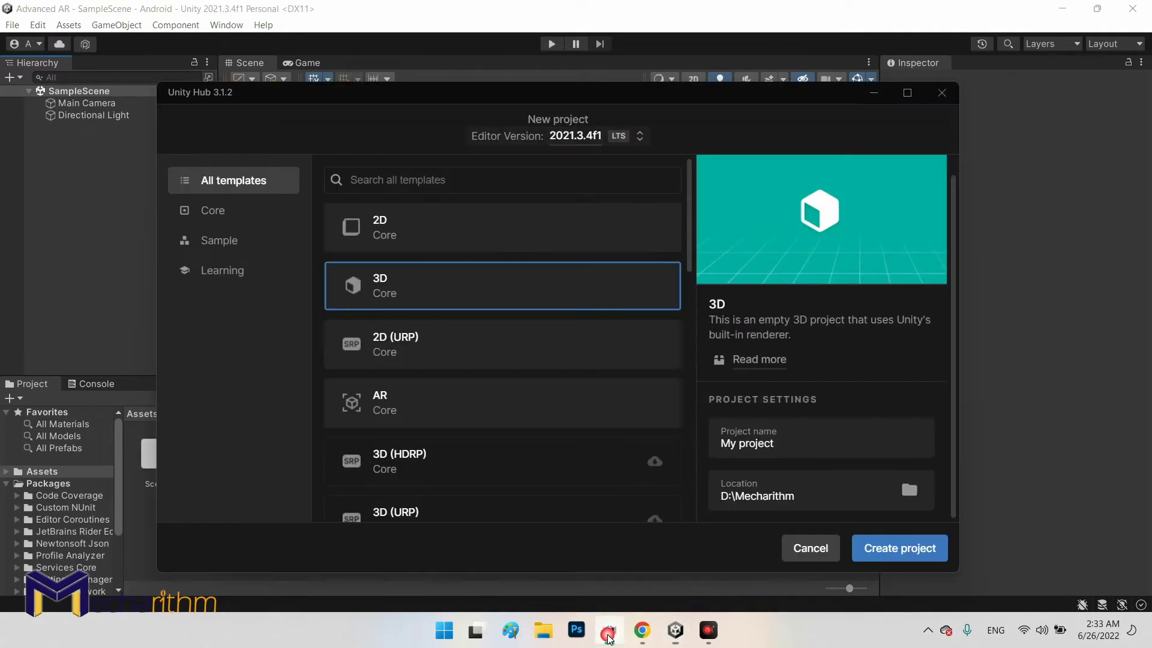
Browse all available project templates, and leave the setup without creating a project, closing Unity Hub
scroll(529, 431, "down", 1)
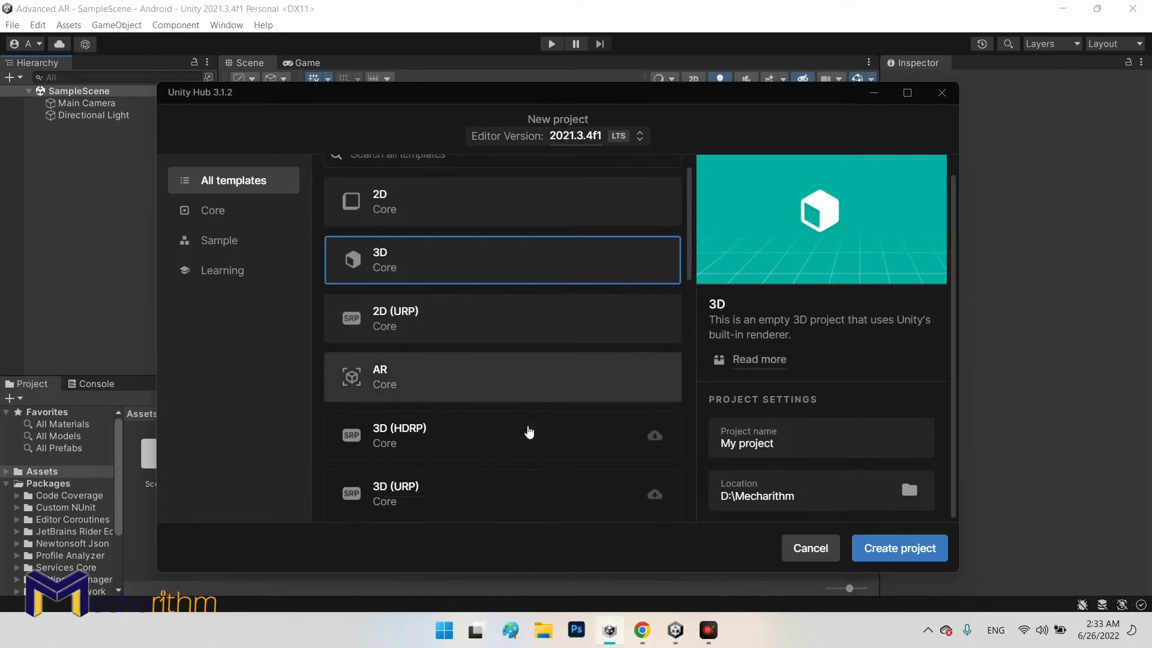
scroll(528, 431, "down", 8)
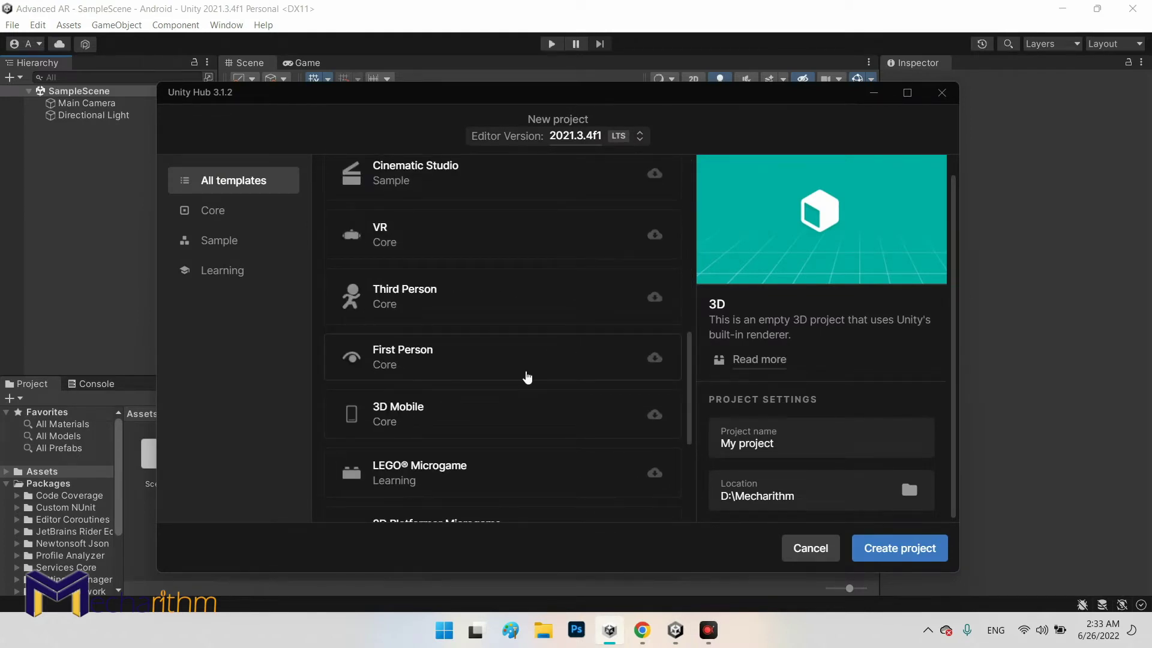
scroll(531, 408, "down", 9)
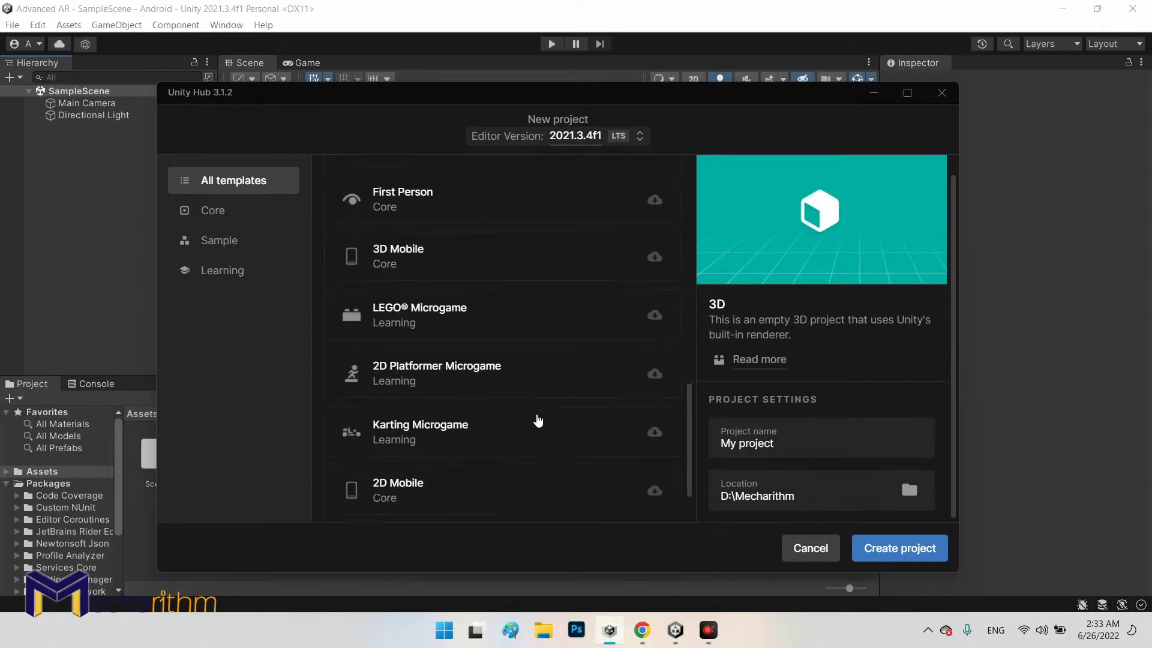
scroll(516, 432, "up", 18)
scroll(509, 446, "up", 5)
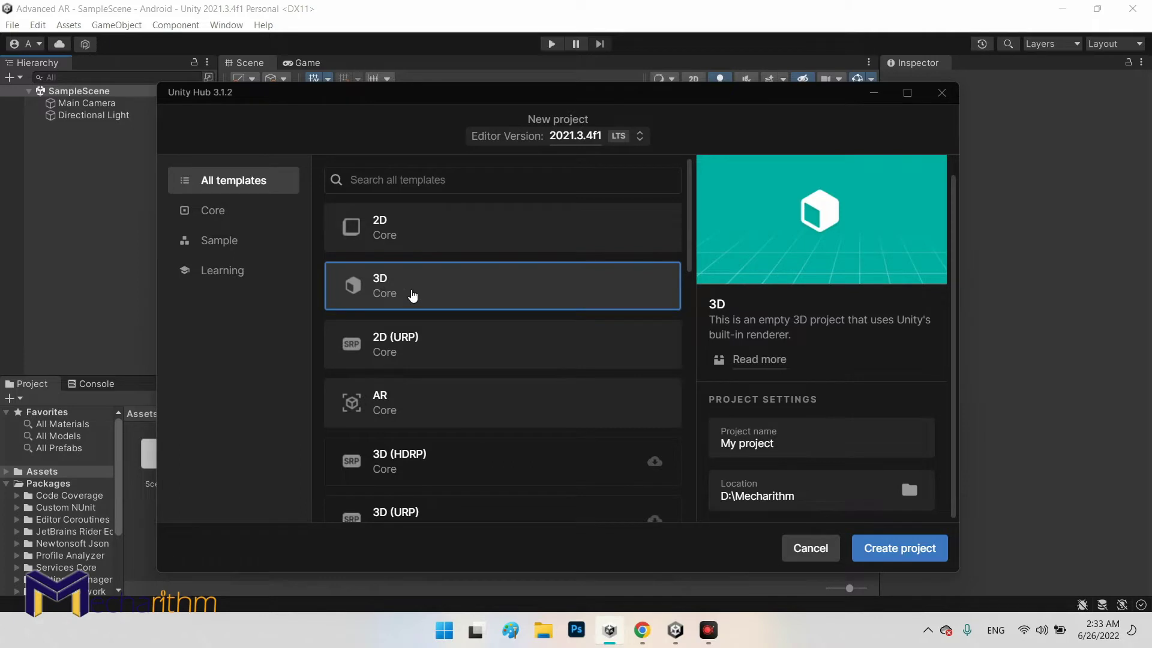
scroll(543, 406, "down", 2)
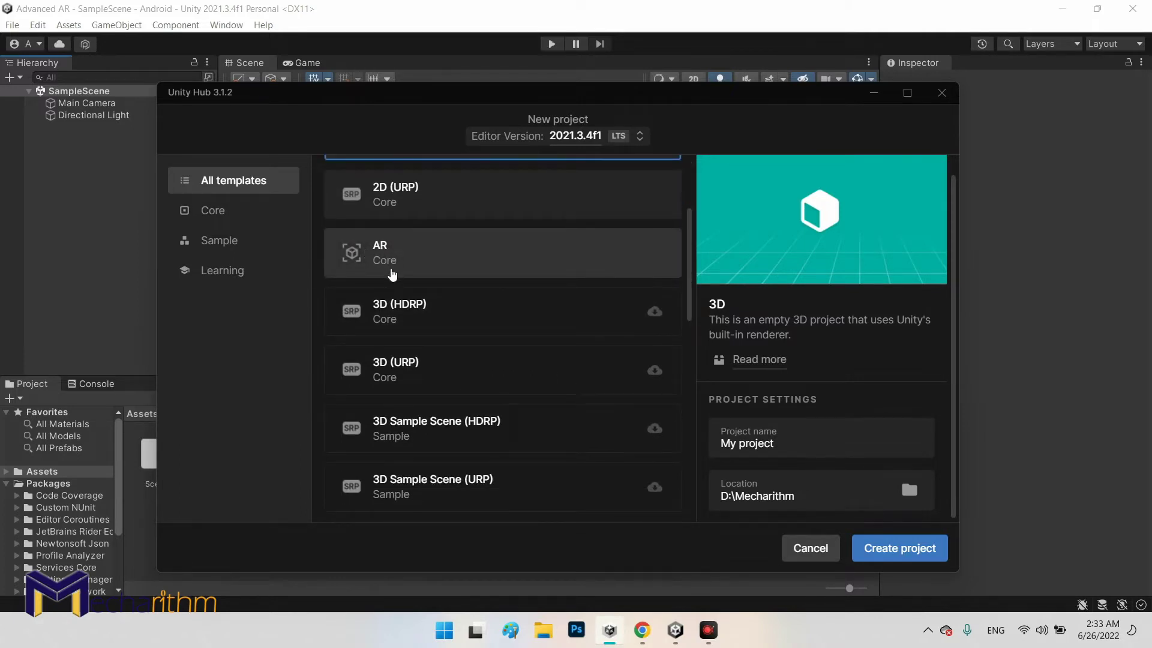
scroll(399, 272, "up", 1)
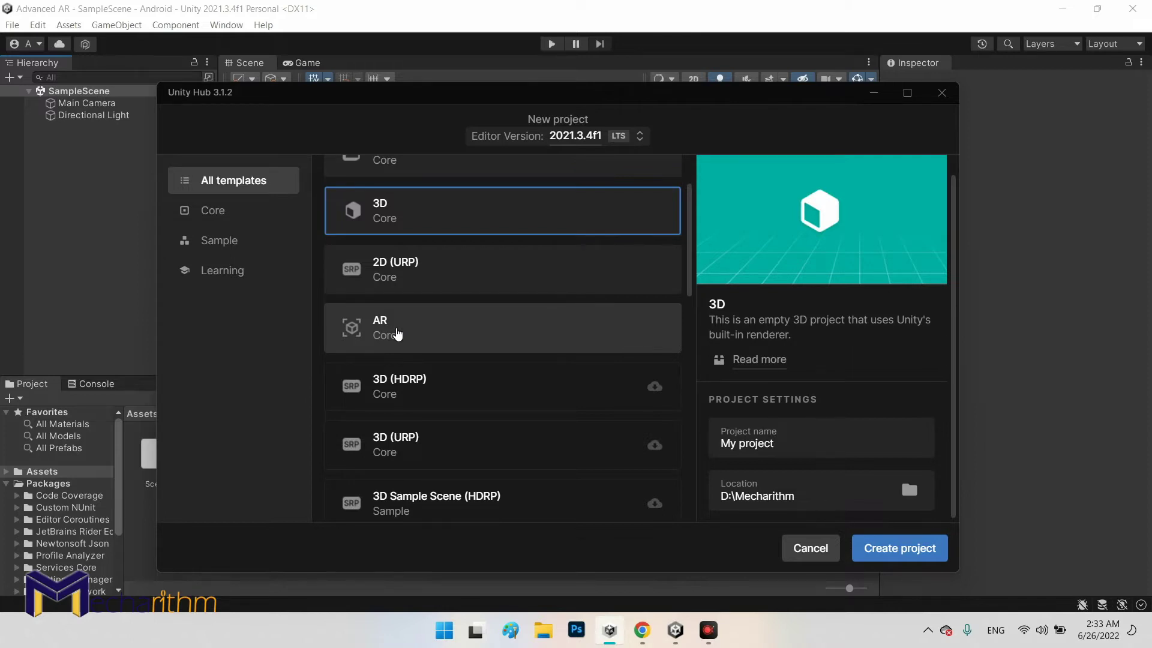
scroll(423, 343, "up", 1)
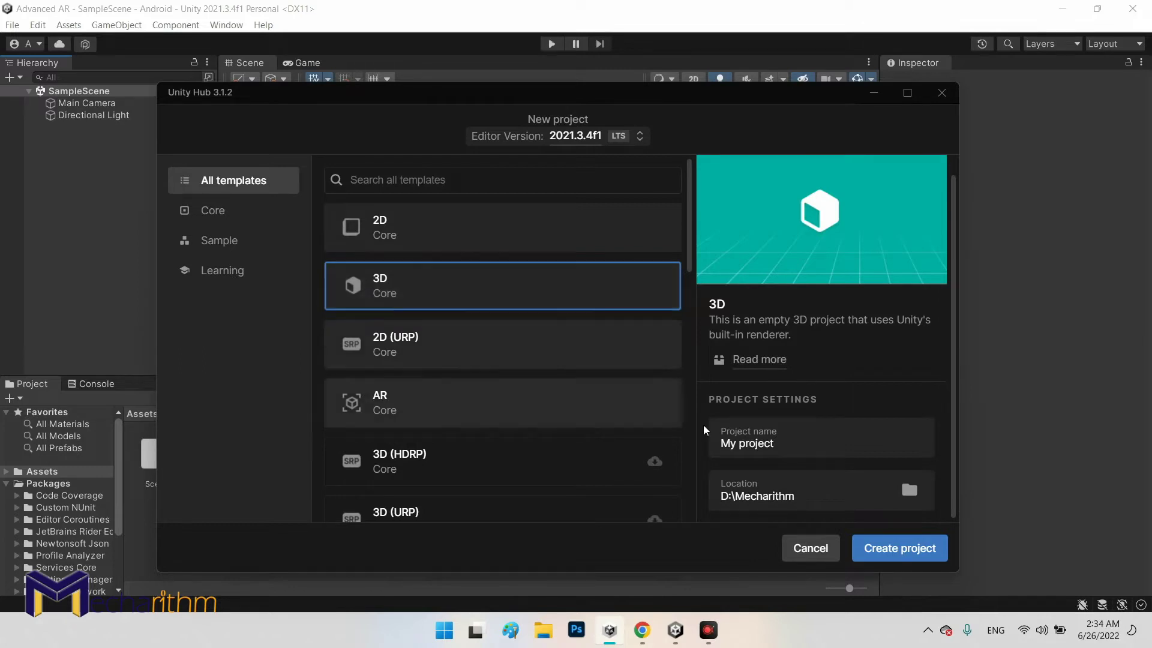
left_click(784, 451)
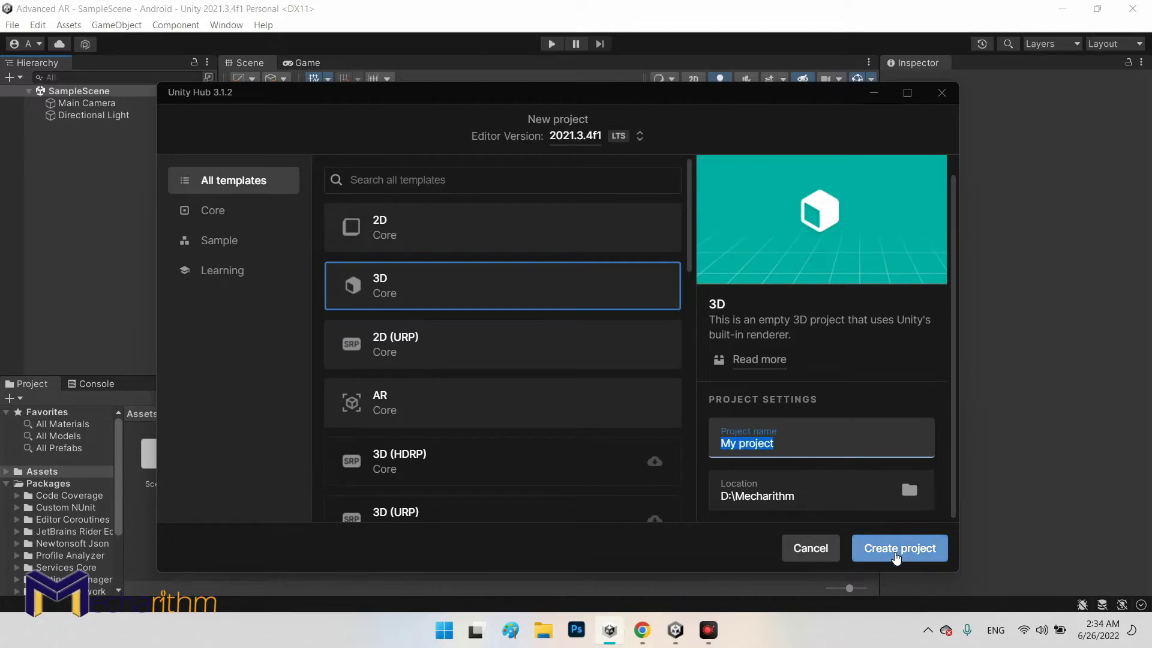
left_click(827, 552)
left_click(942, 92)
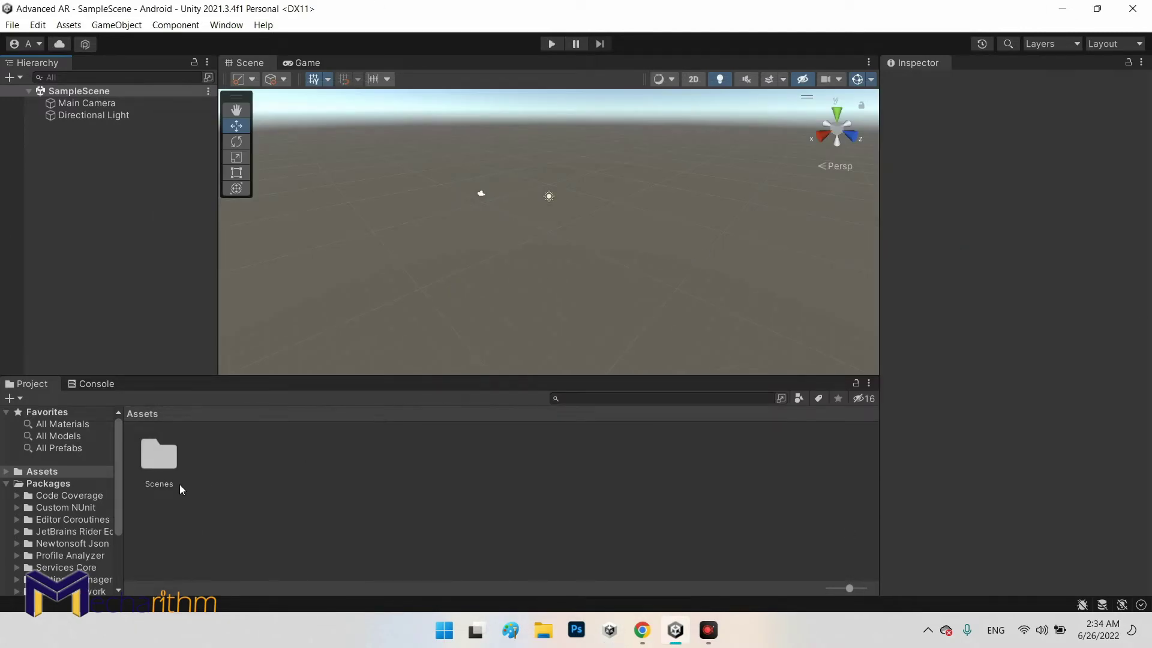
Look inside the project's Scenes folder in Assets, and review the target platforms in Build Settings
double_click(161, 455)
left_click(140, 414)
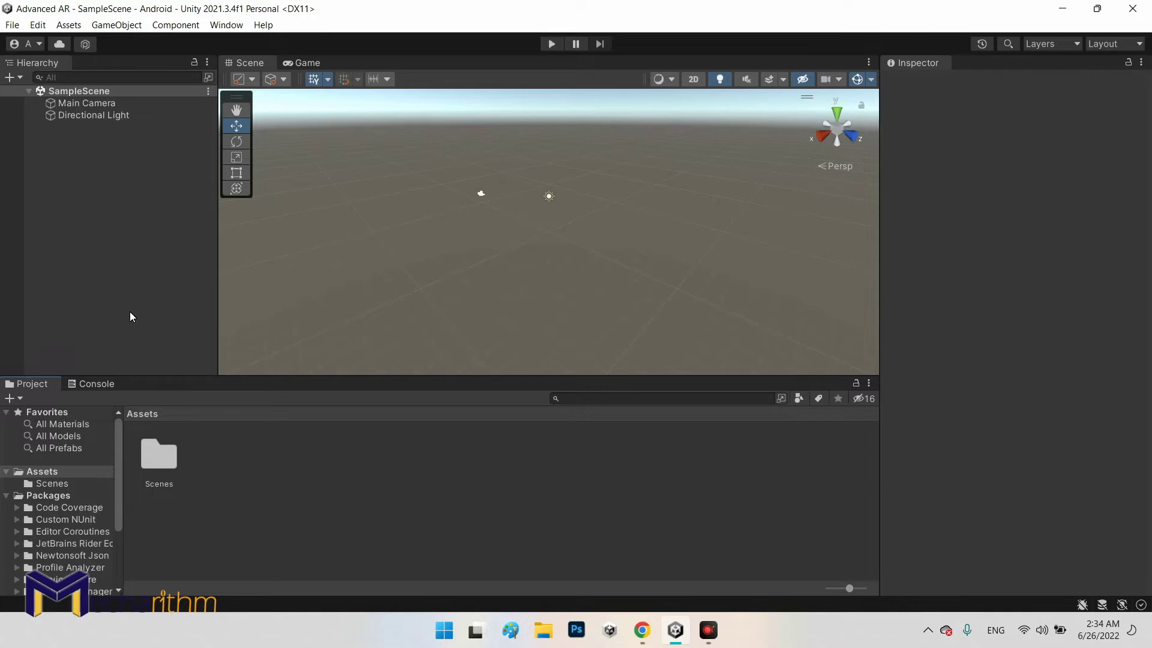
left_click(13, 25)
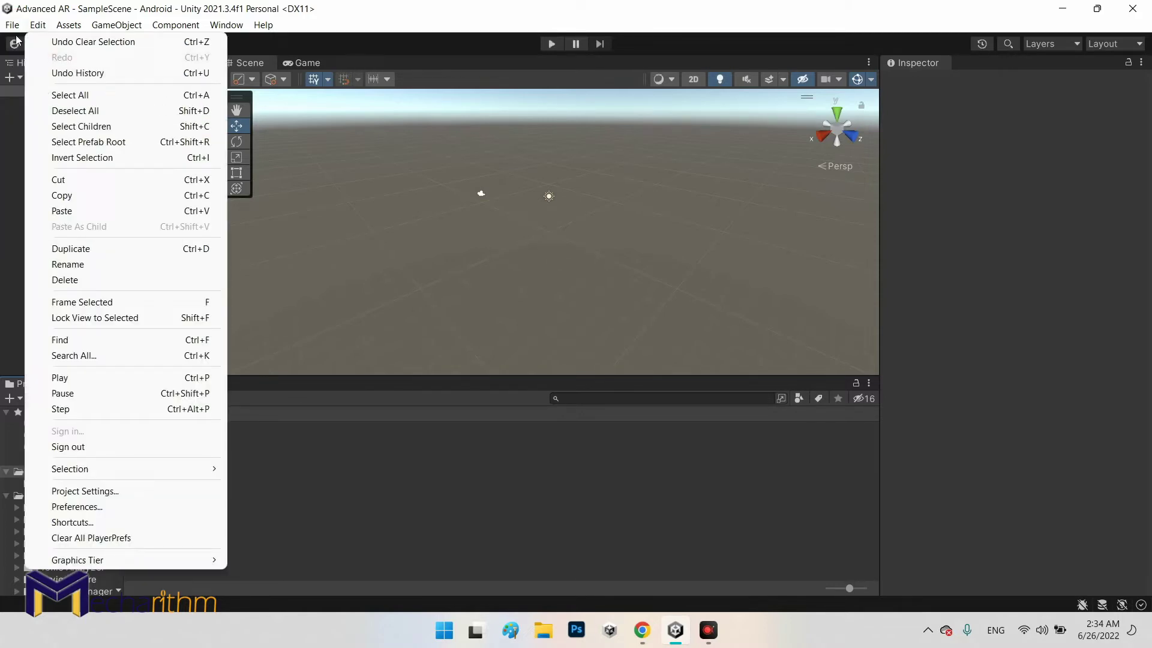
left_click(34, 202)
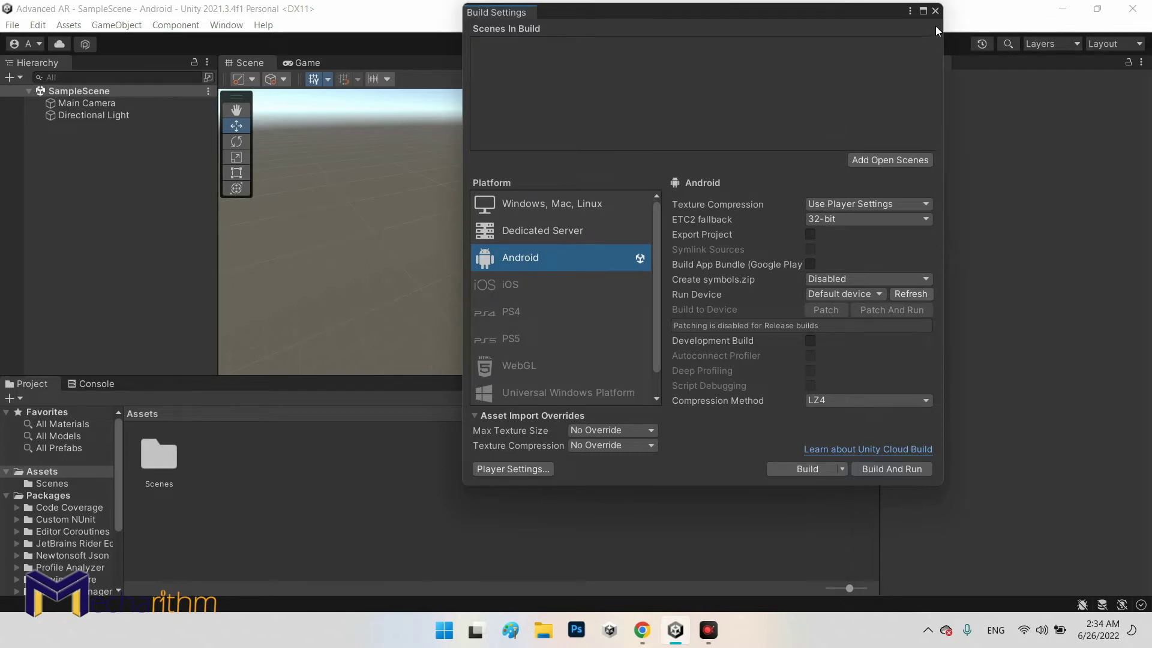
left_click(935, 11)
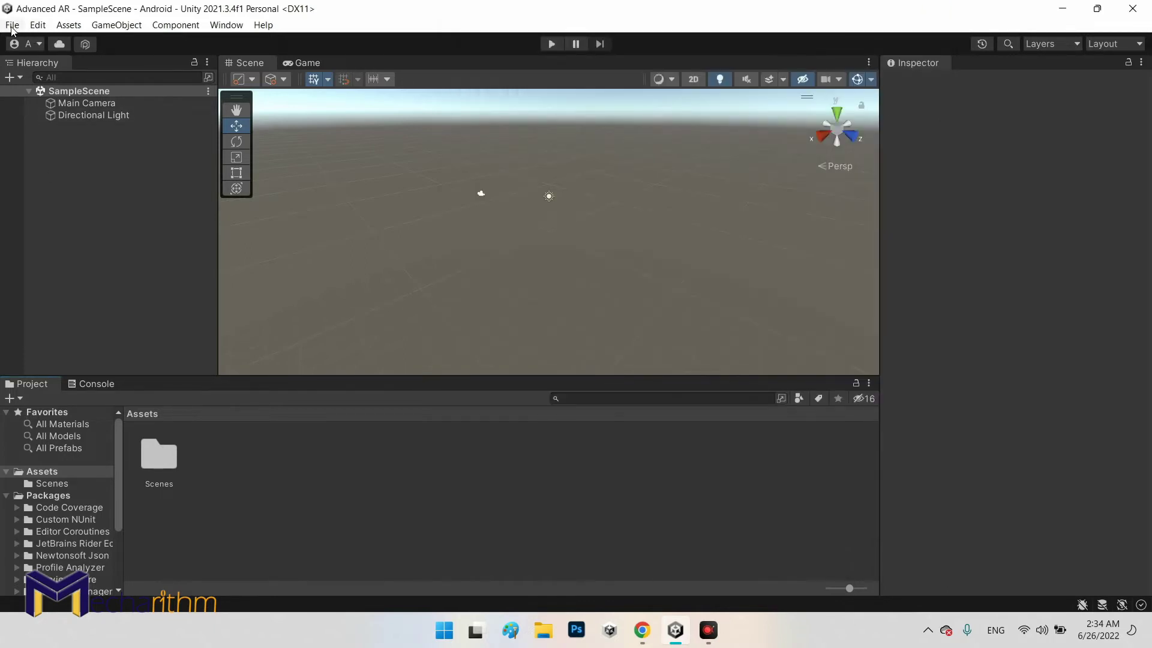
Start installing Unity 2021.3.5f1 LTS from Unity Hub and review the modules that can be added
left_click(609, 630)
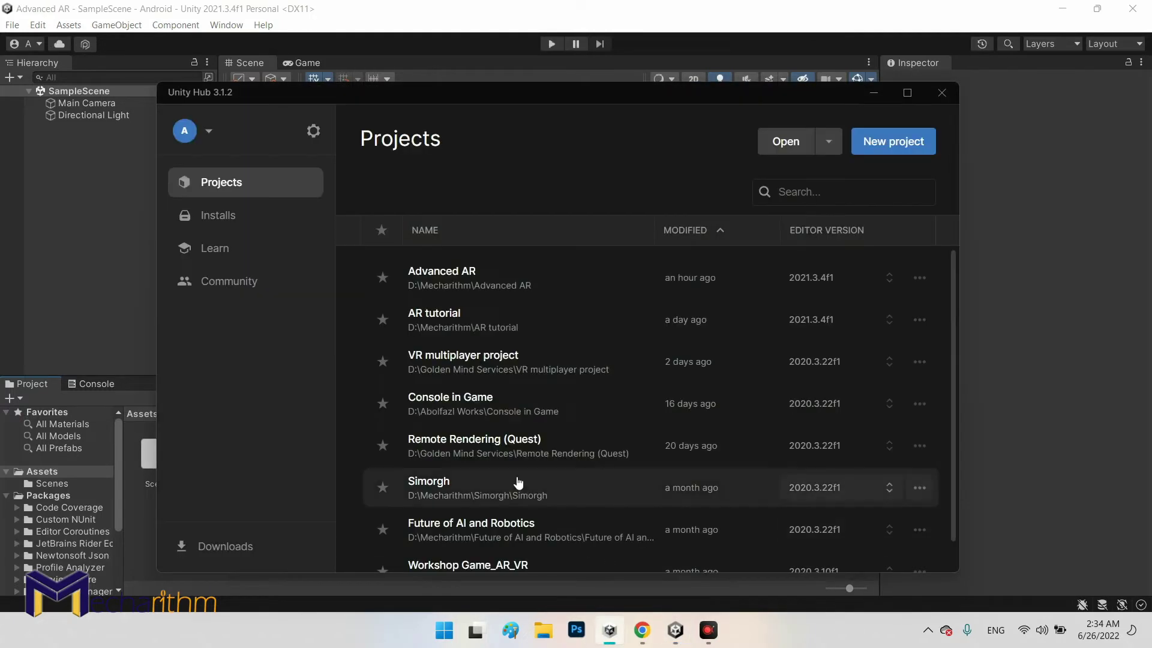
left_click(304, 211)
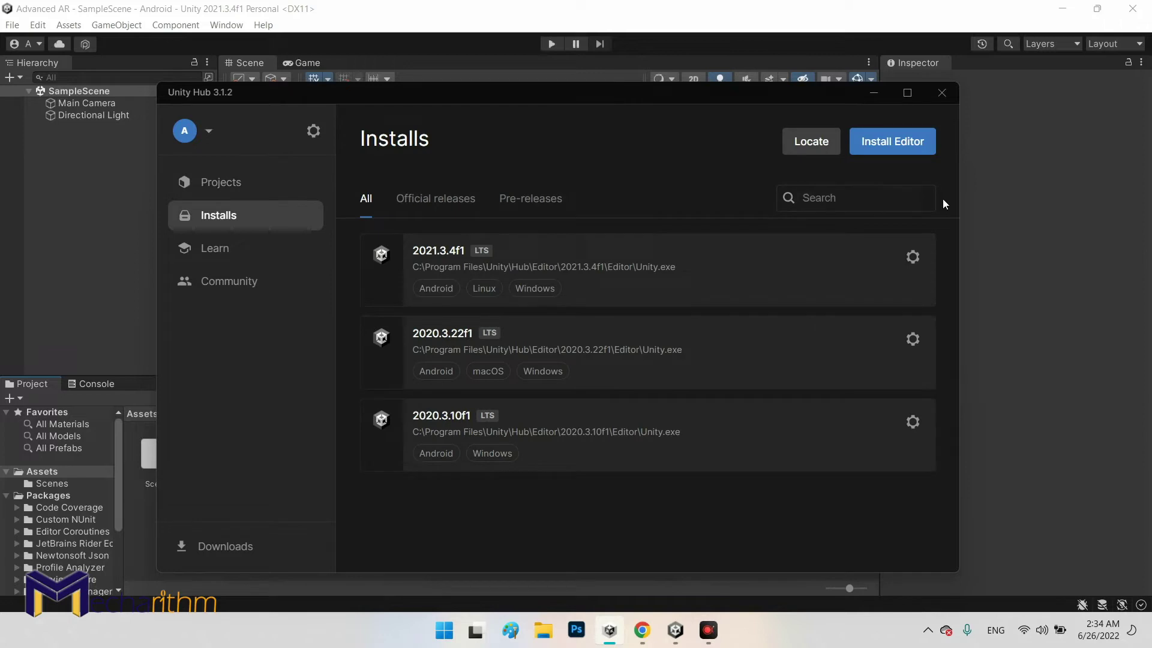
left_click(924, 149)
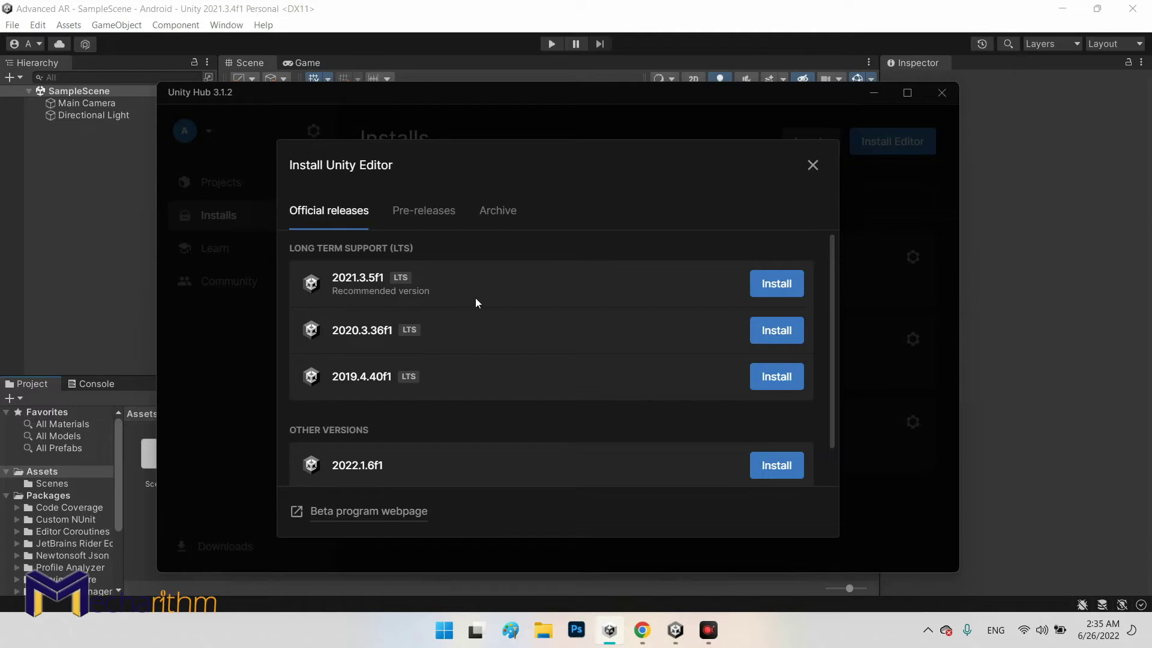
left_click(776, 284)
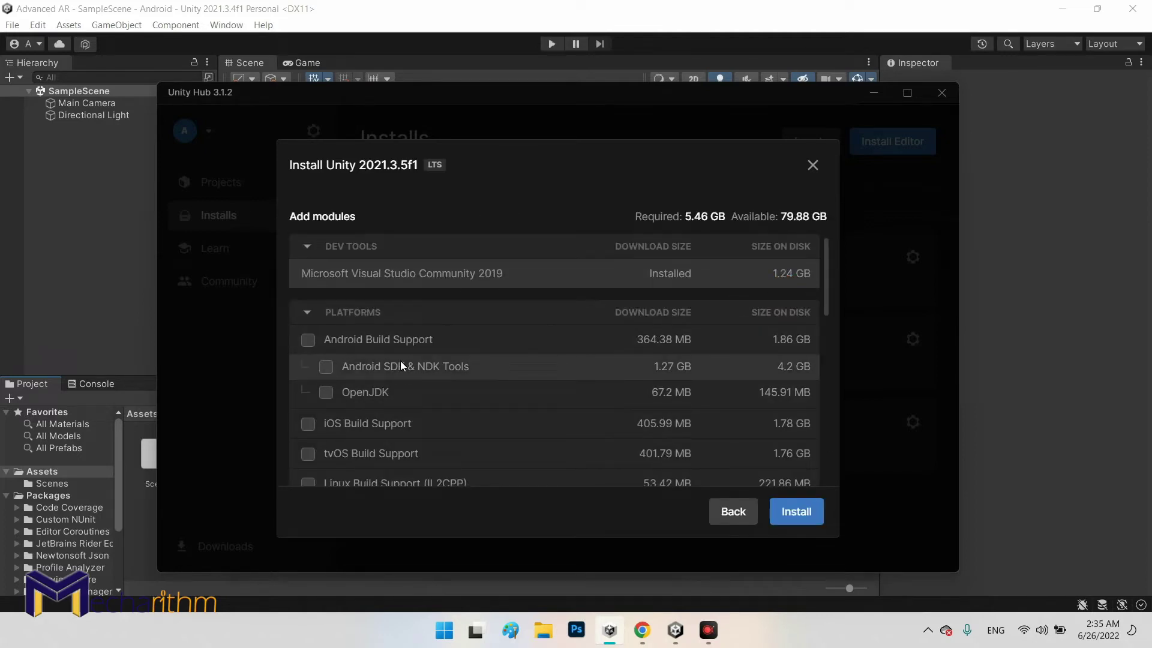
scroll(401, 361, "down", 6)
scroll(401, 361, "down", 3)
scroll(403, 364, "up", 10)
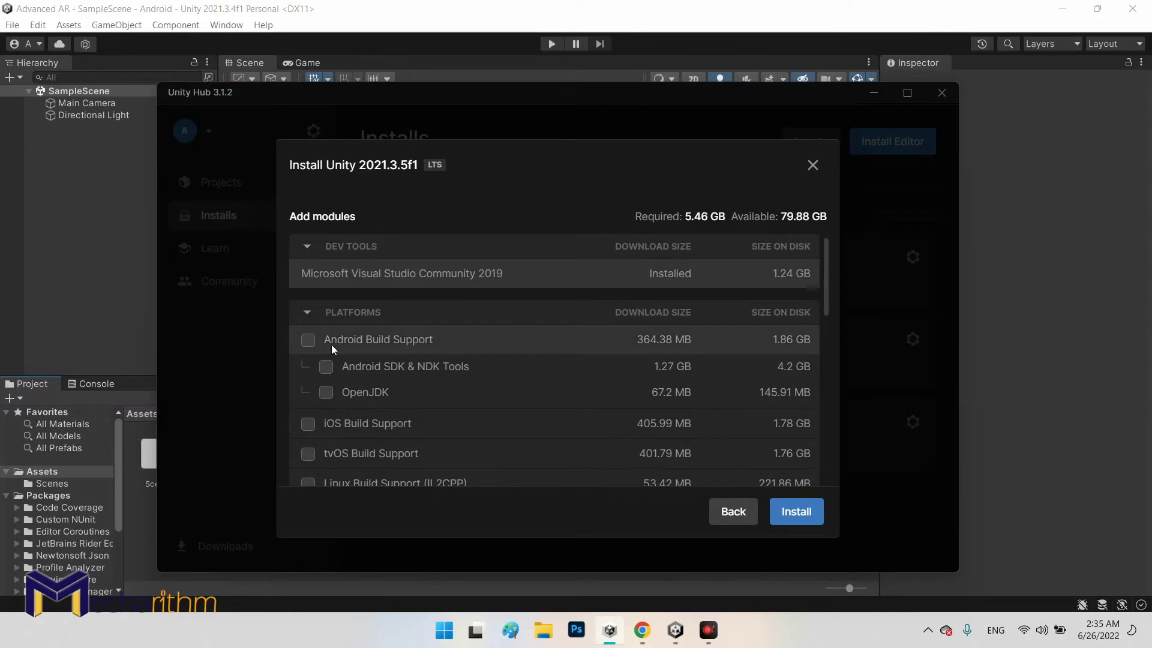
Include Android Build Support with Android SDK & NDK Tools and OpenJDK, plus iOS Build Support, in the installation
left_click(309, 341)
left_click(326, 366)
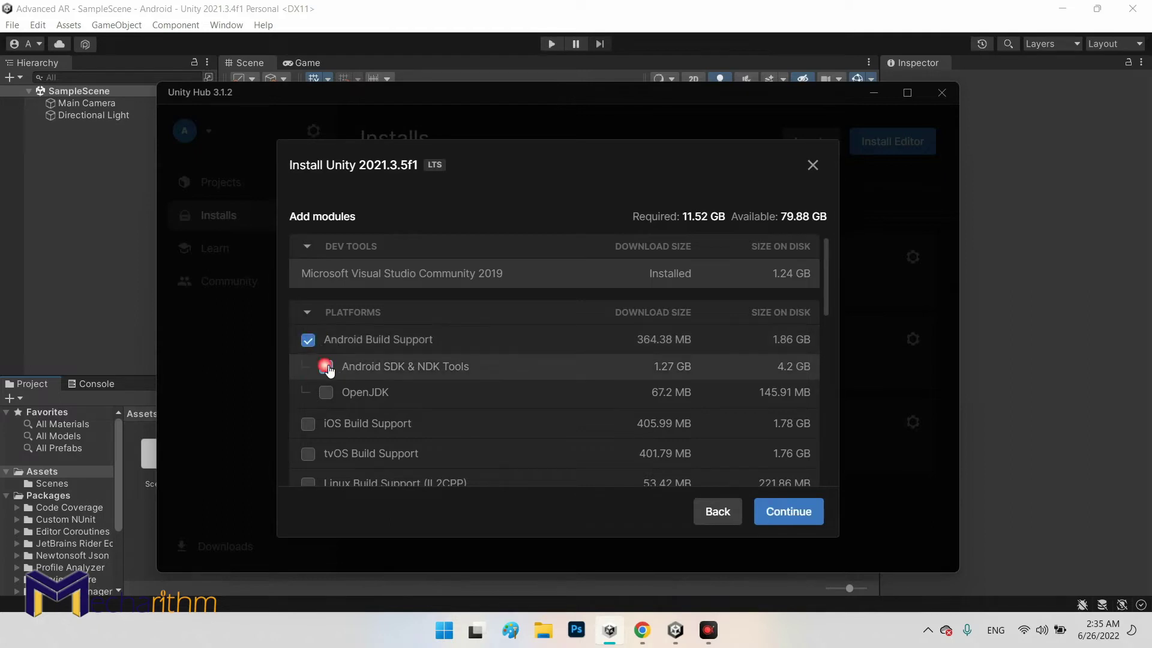
left_click(326, 392)
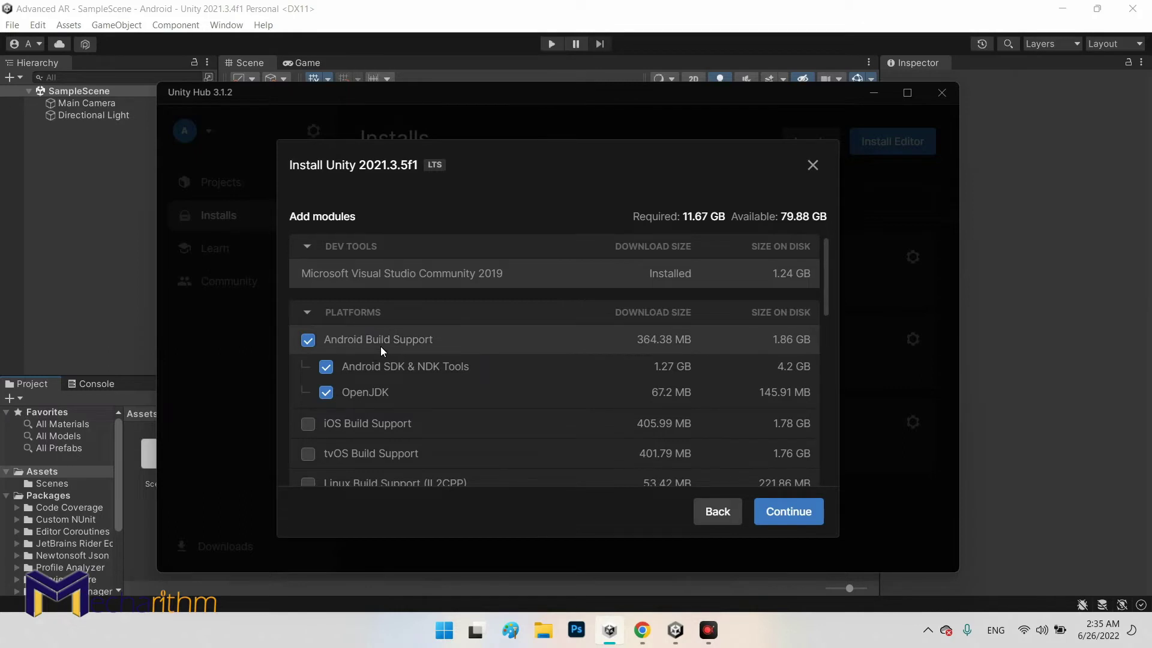
left_click(330, 427)
Examine the remaining platform, documentation and language pack modules offered for the Unity 2021.3.5f1 installation
scroll(430, 434, "down", 5)
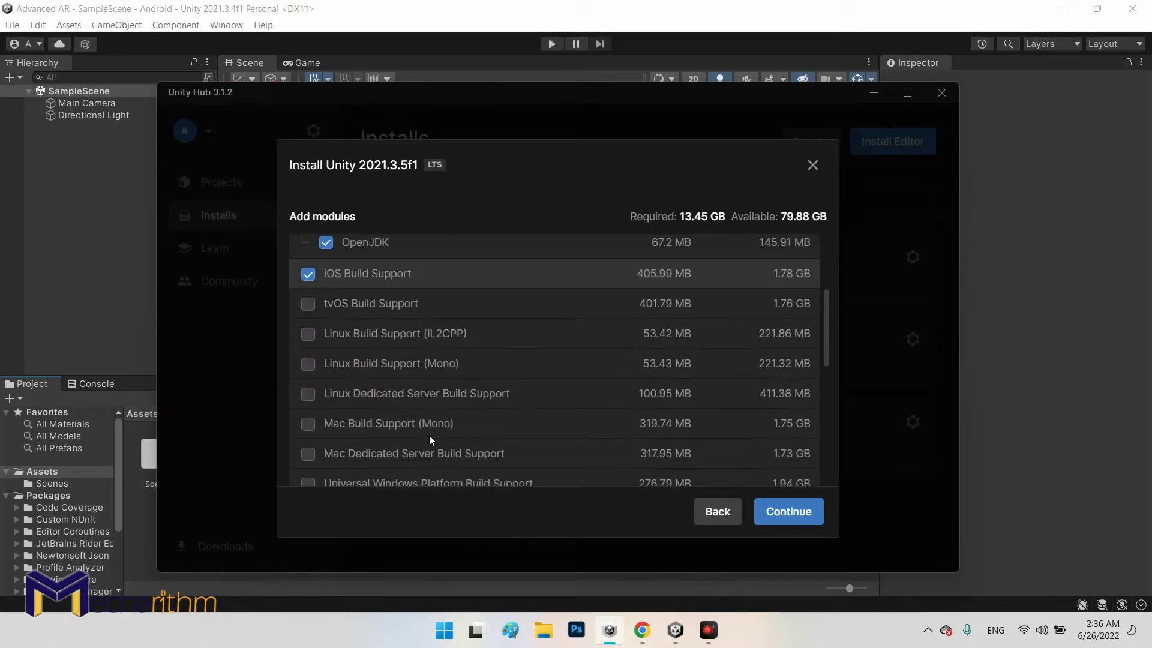
scroll(429, 434, "up", 3)
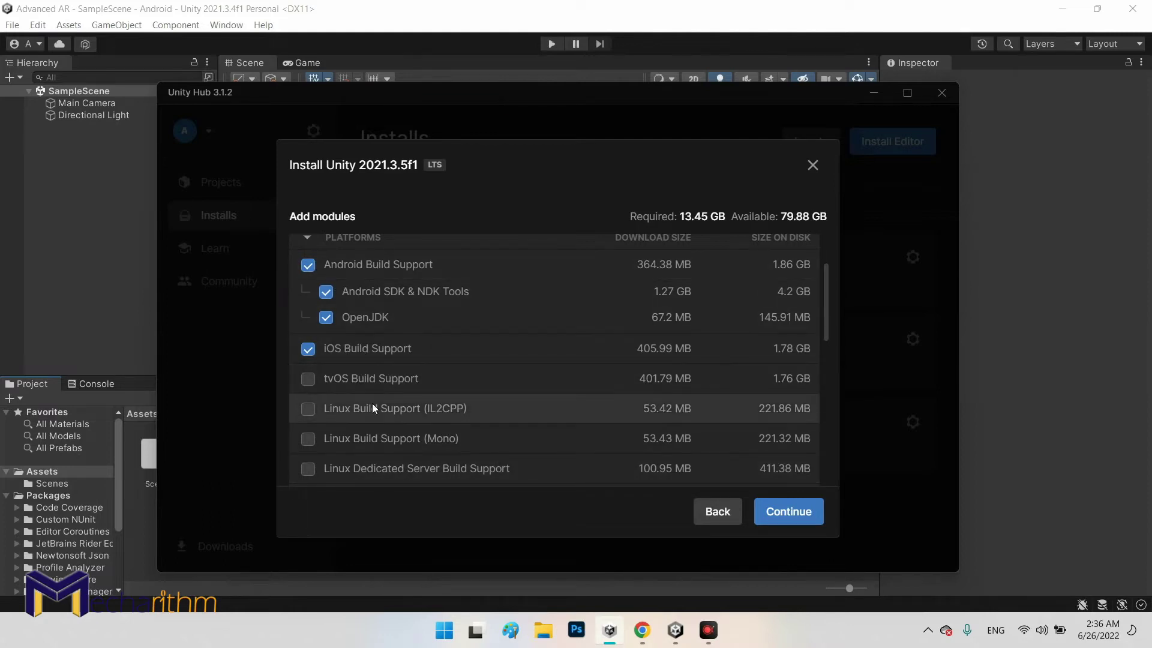
scroll(366, 400, "down", 3)
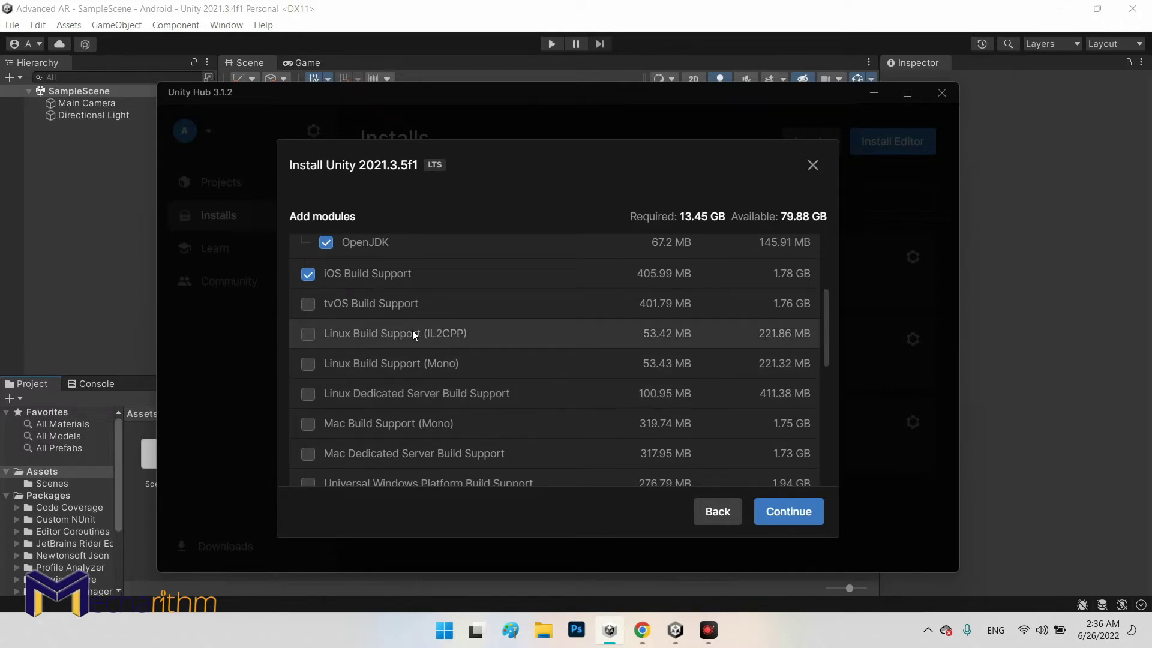
scroll(459, 394, "down", 2)
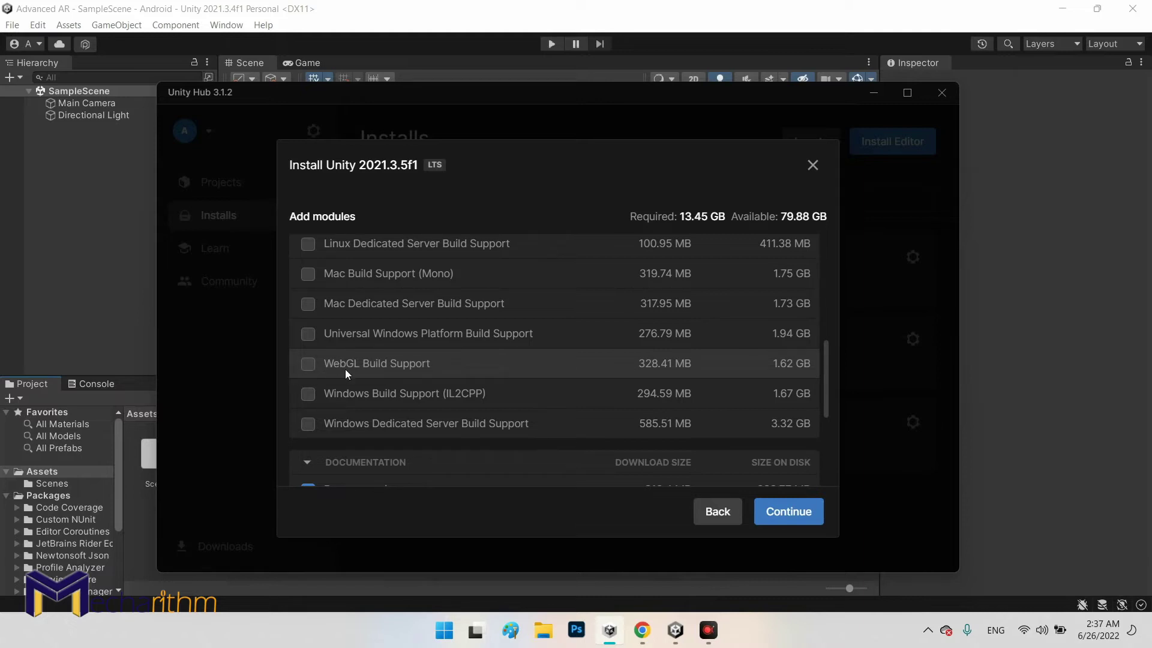
scroll(354, 399, "down", 3)
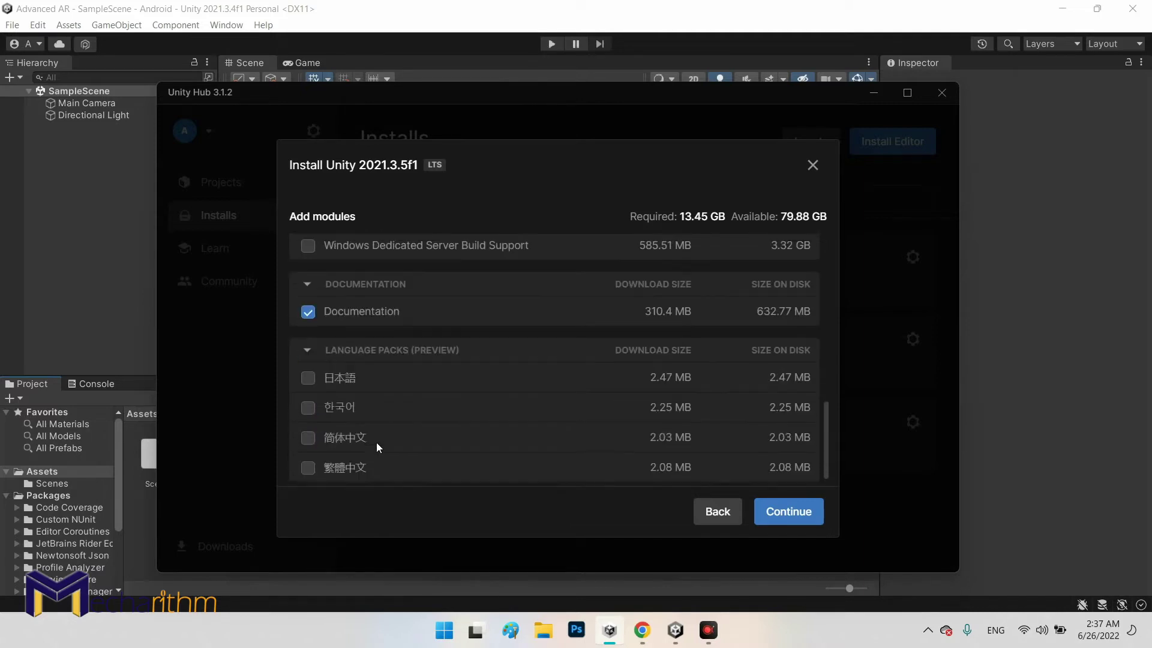
scroll(389, 441, "up", 10)
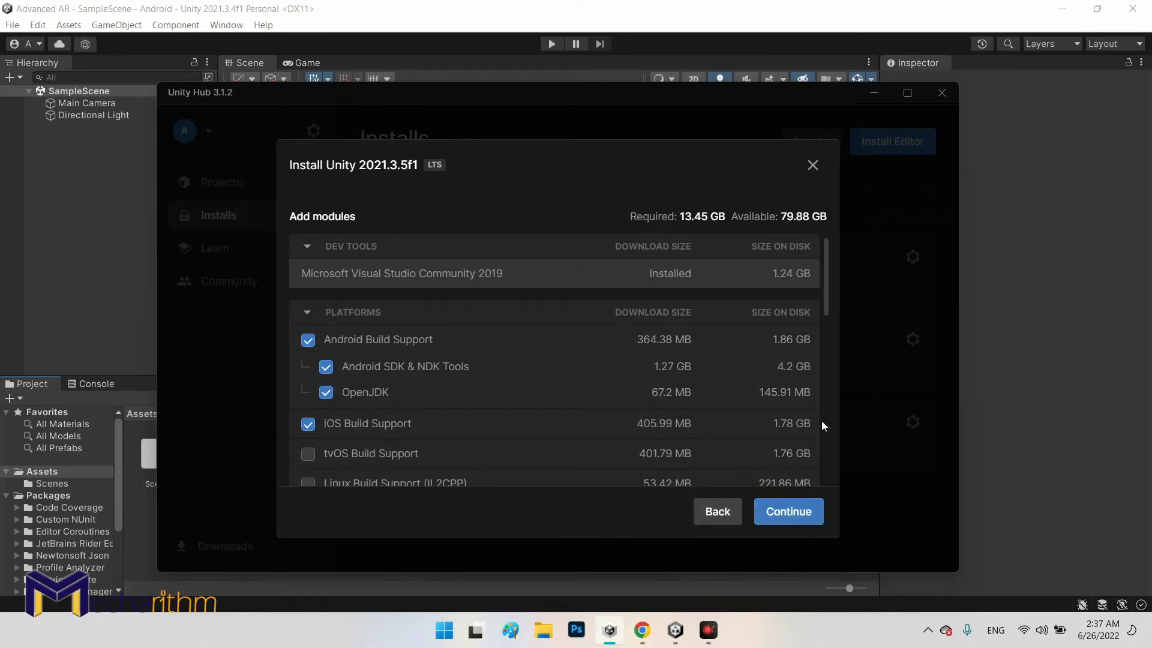
Accept the Android SDK and NDK license terms, but leave the setup without installing and close Unity Hub
left_click(779, 511)
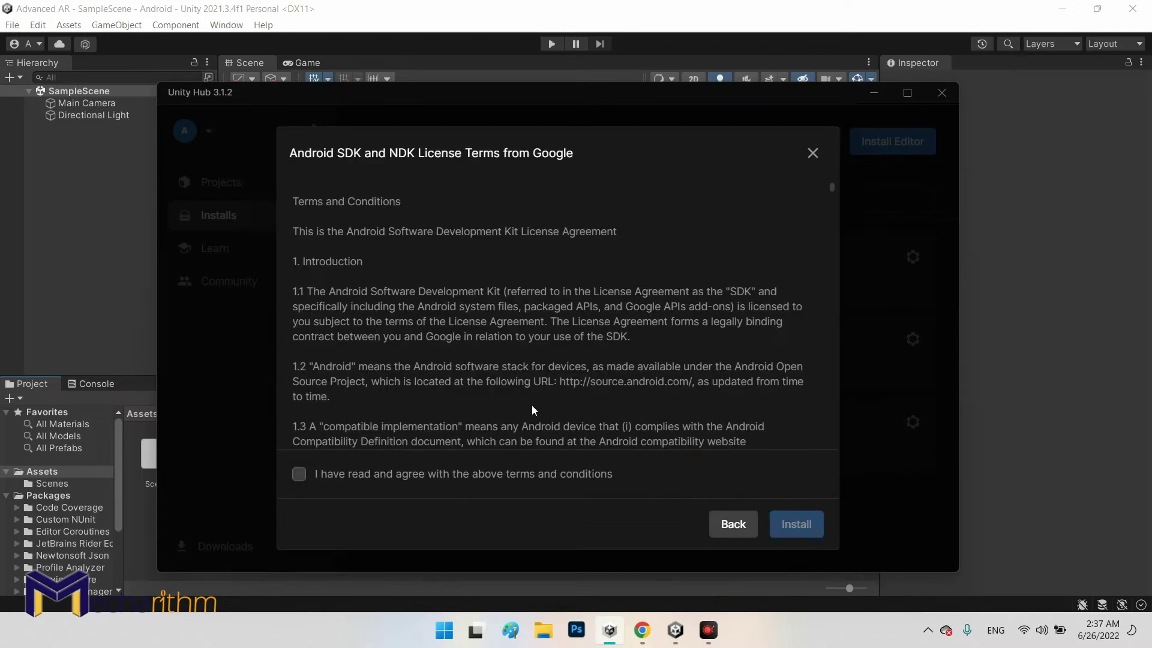
left_click(301, 477)
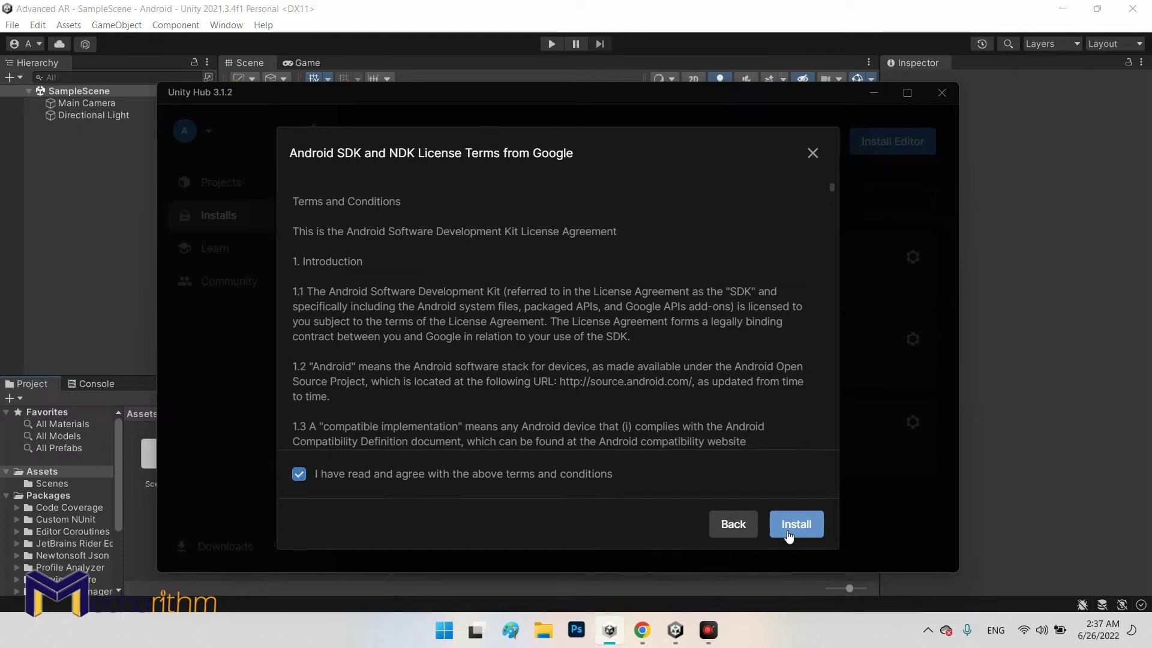
left_click(812, 153)
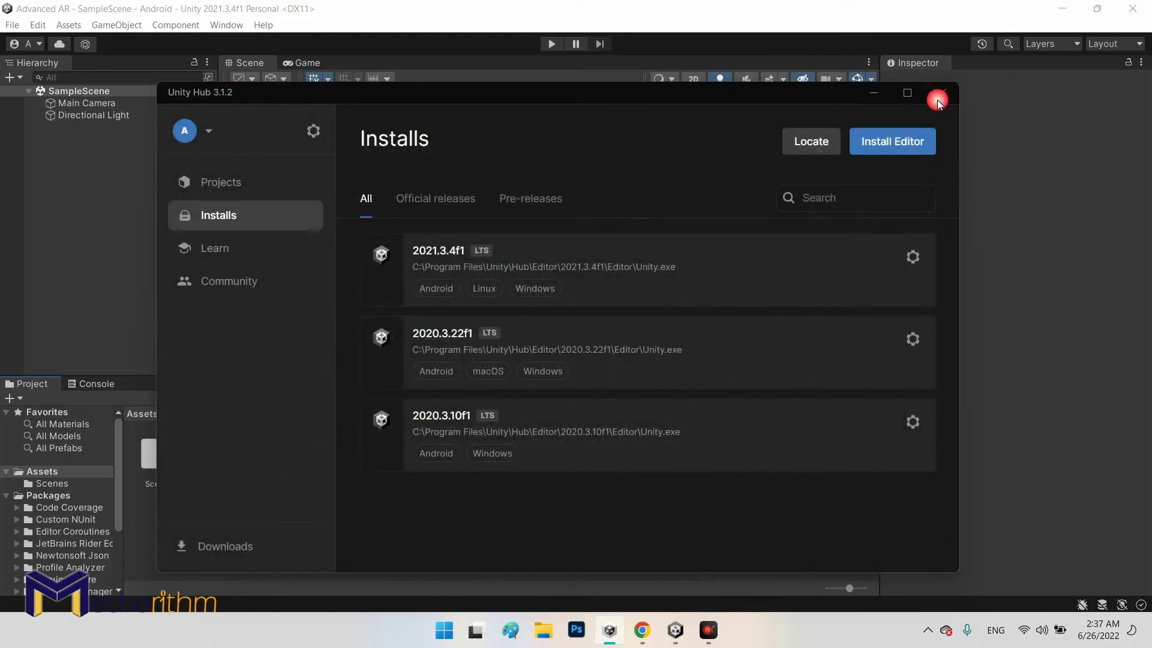
left_click(938, 100)
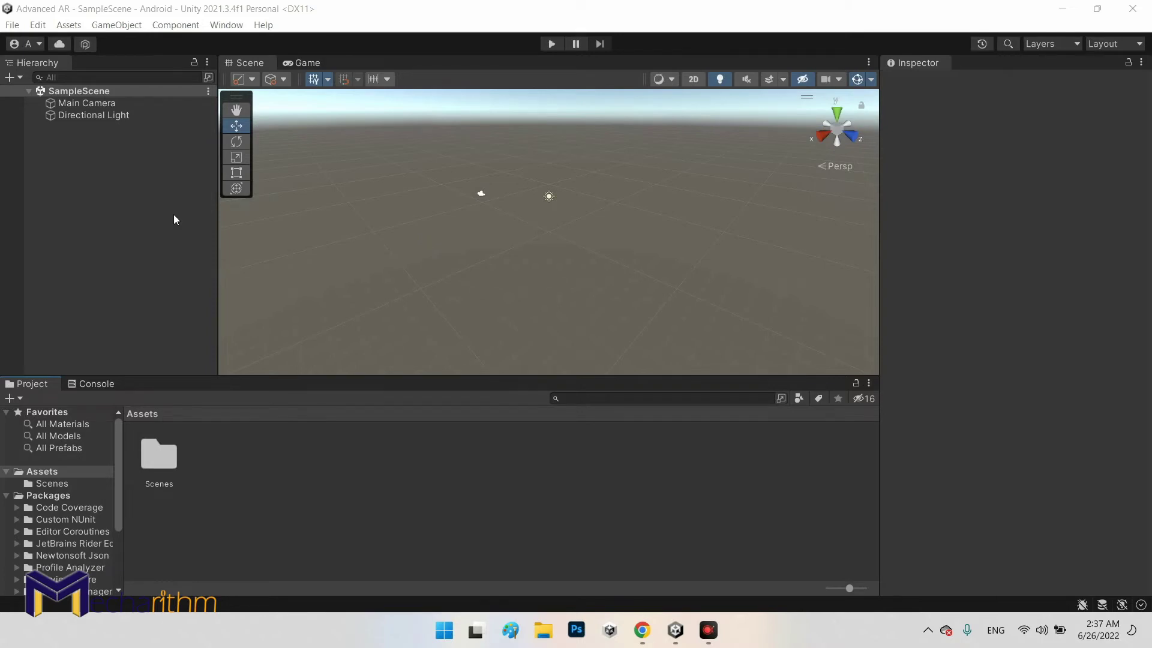
Compare the Windows, Mac, Linux and Android platforms in Build Settings without switching platform, and close the window
left_click(12, 25)
left_click(33, 203)
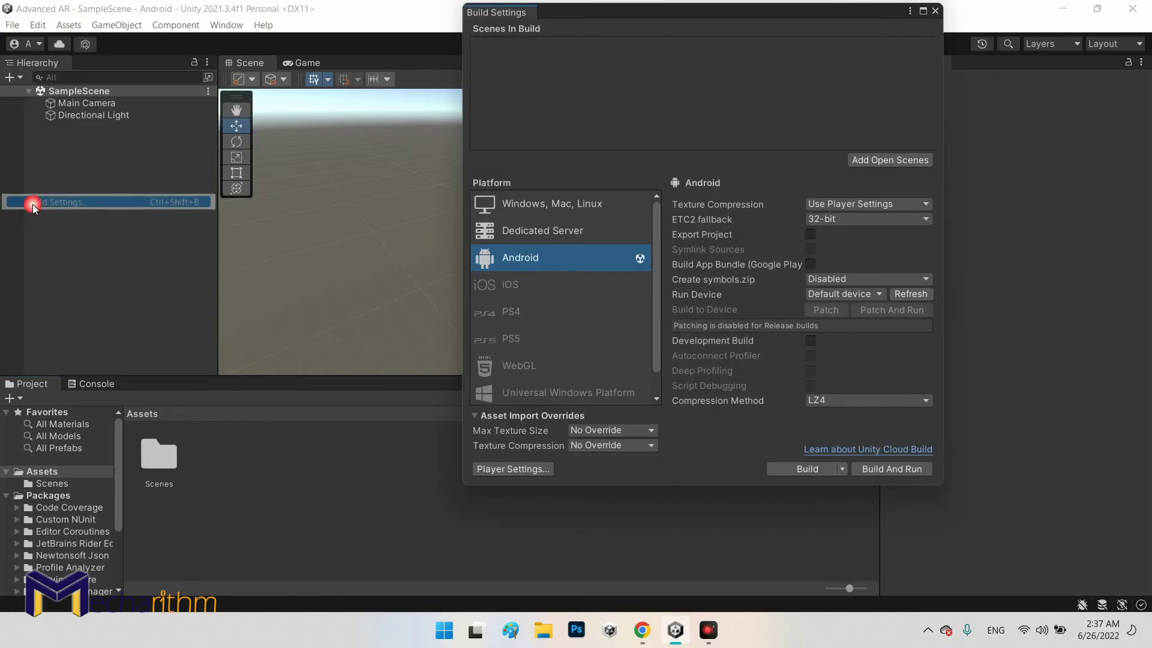
left_click_drag(594, 21, 471, 73)
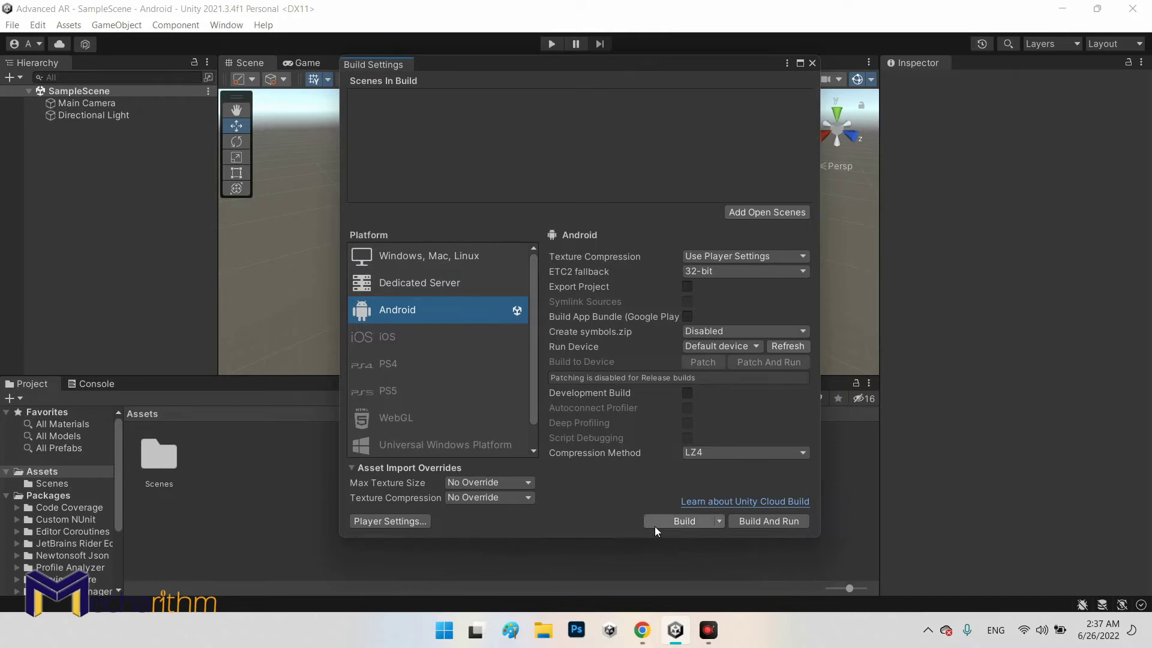
left_click(431, 262)
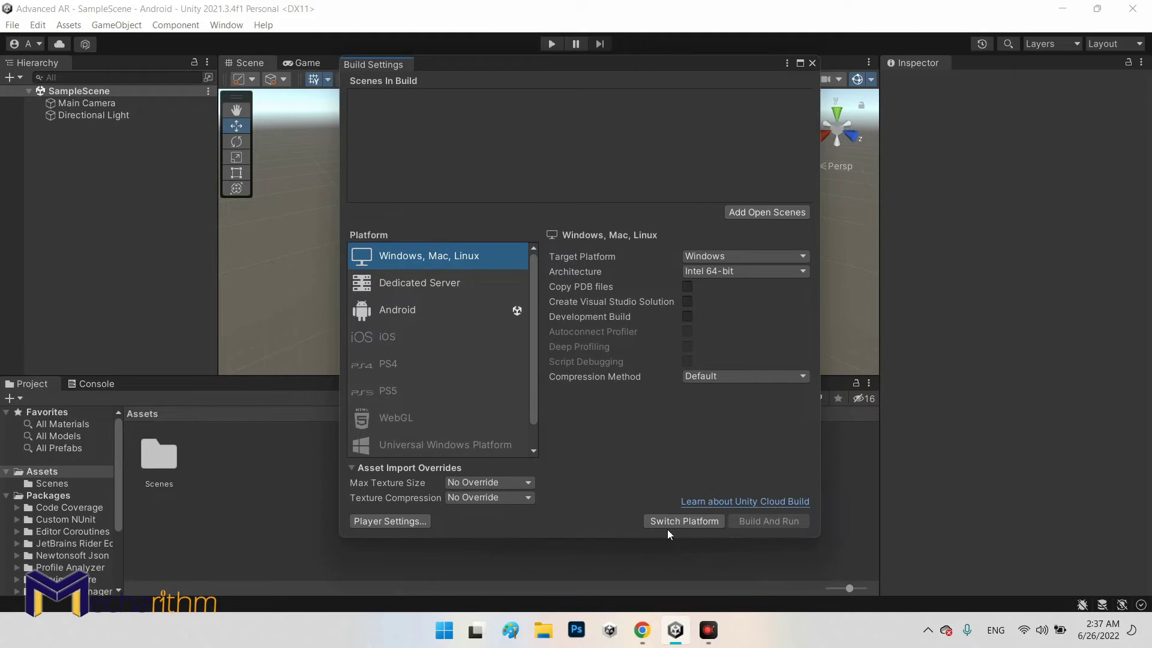
left_click(406, 310)
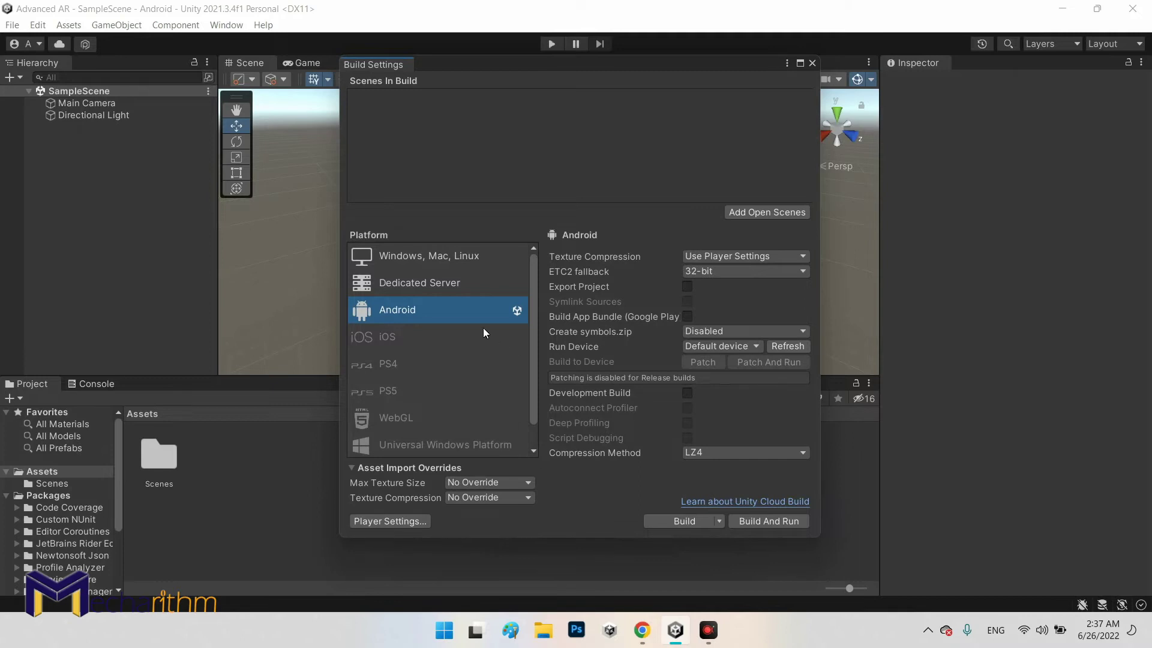
left_click(813, 63)
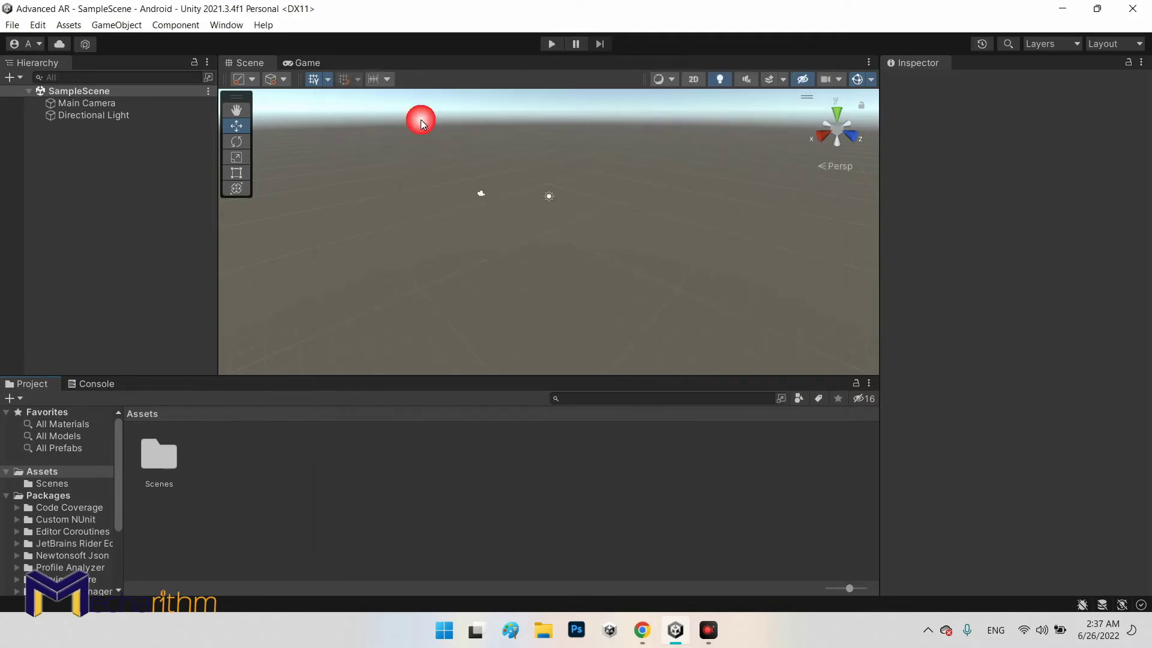
Open the Package Manager and list the packages from the Unity Registry
left_click(223, 27)
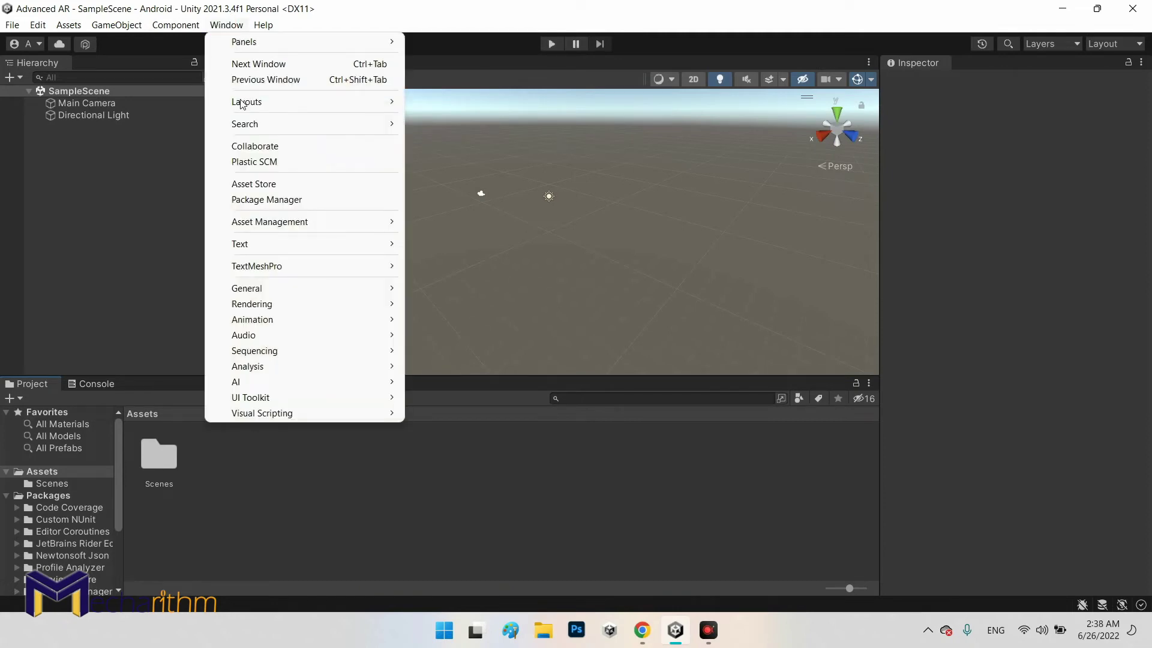
left_click(253, 199)
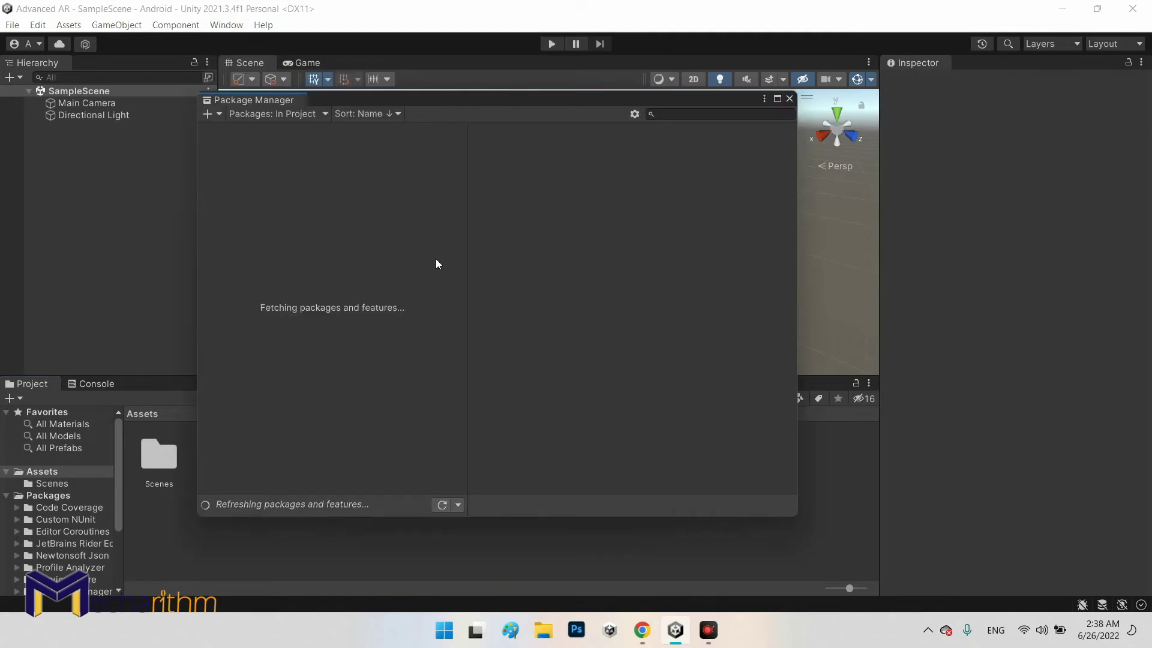
left_click(287, 116)
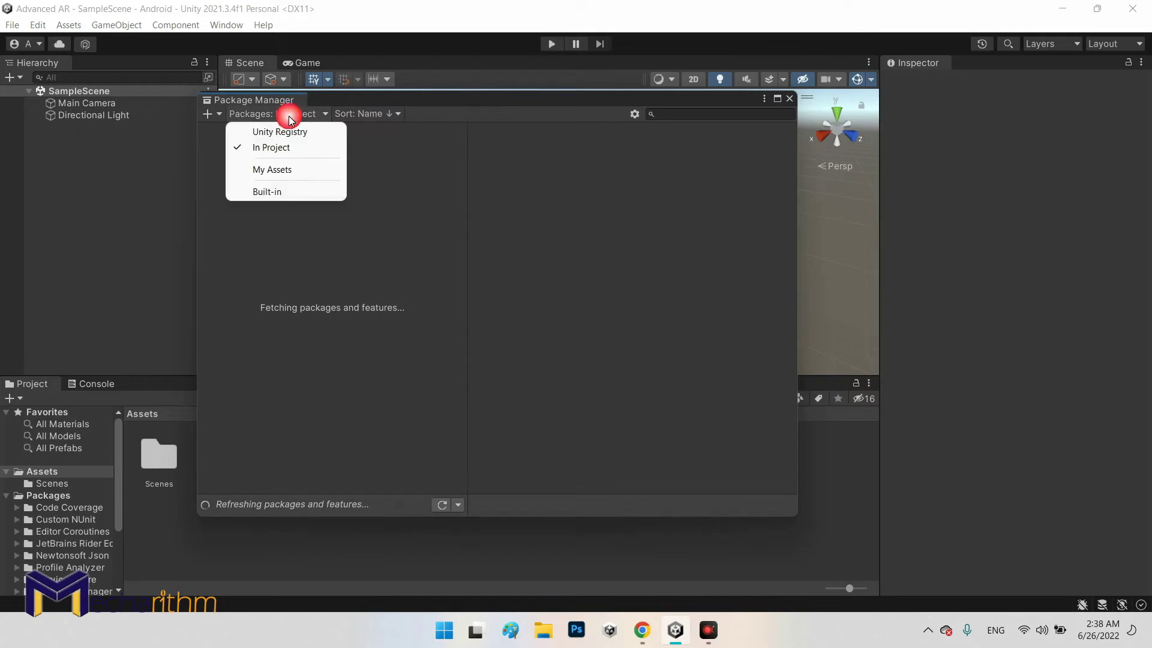
left_click(288, 135)
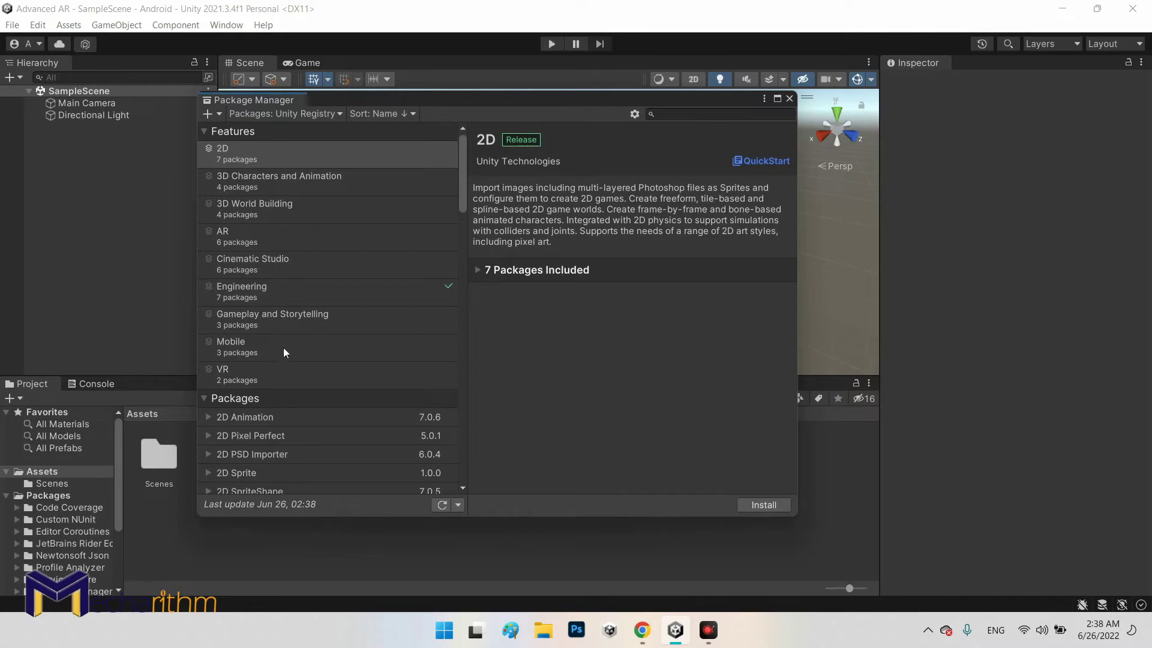
Find AR Foundation 4.2.3 among the registry packages and install it in the project
scroll(325, 399, "down", 15)
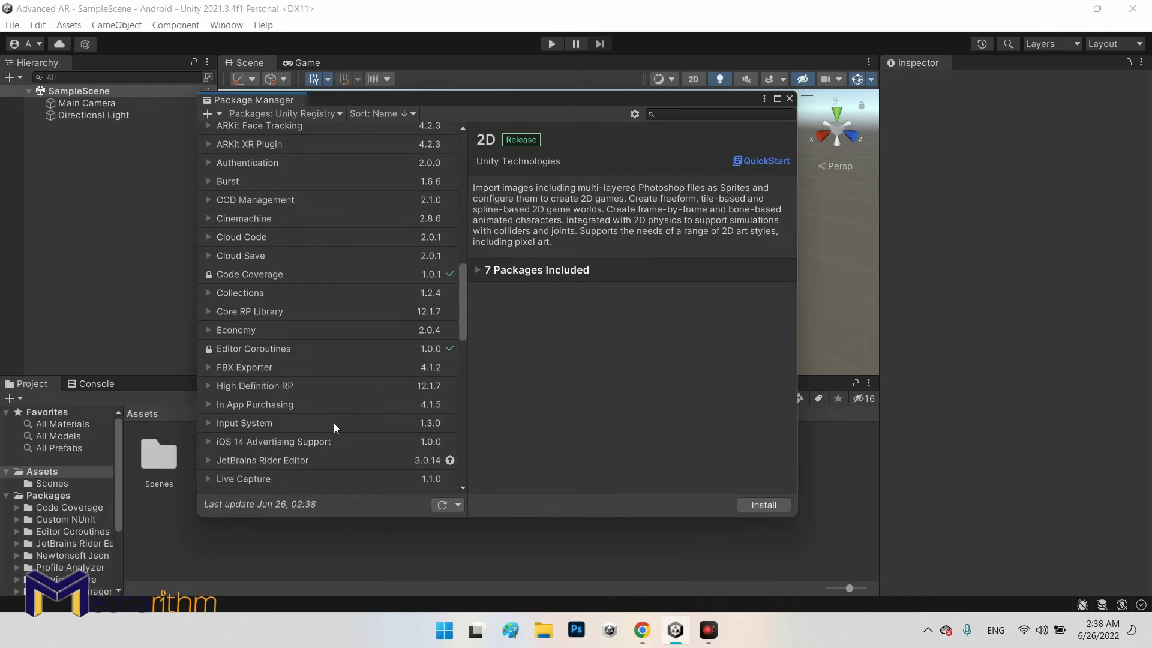
scroll(322, 432, "down", 10)
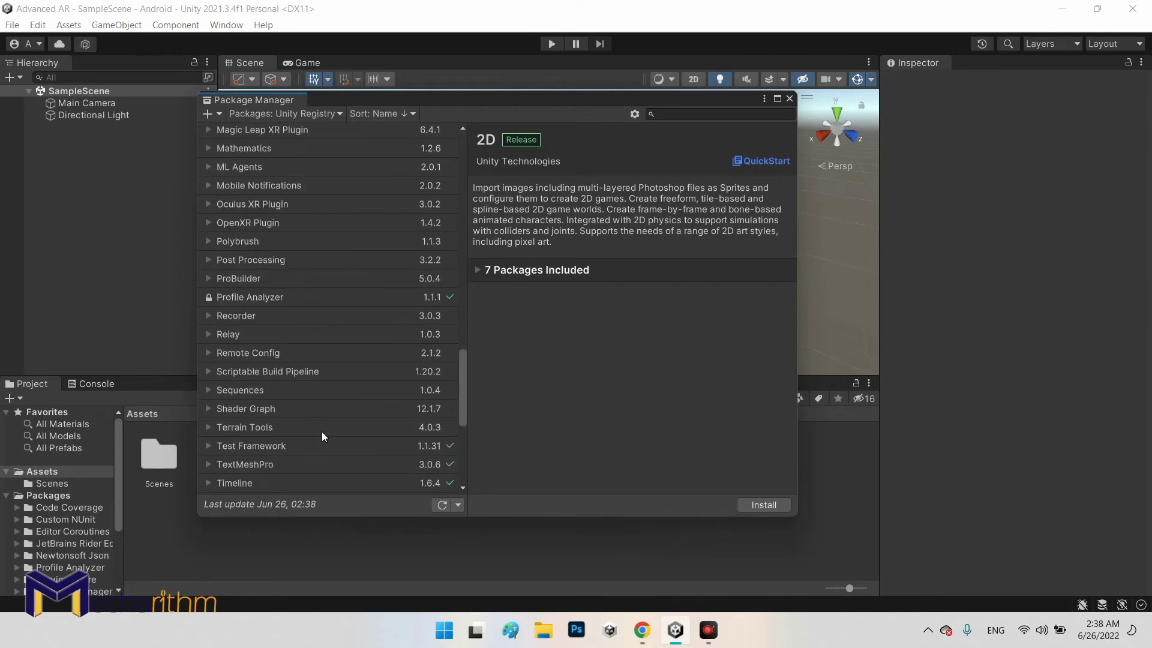
scroll(322, 423, "up", 3)
scroll(367, 425, "down", 7)
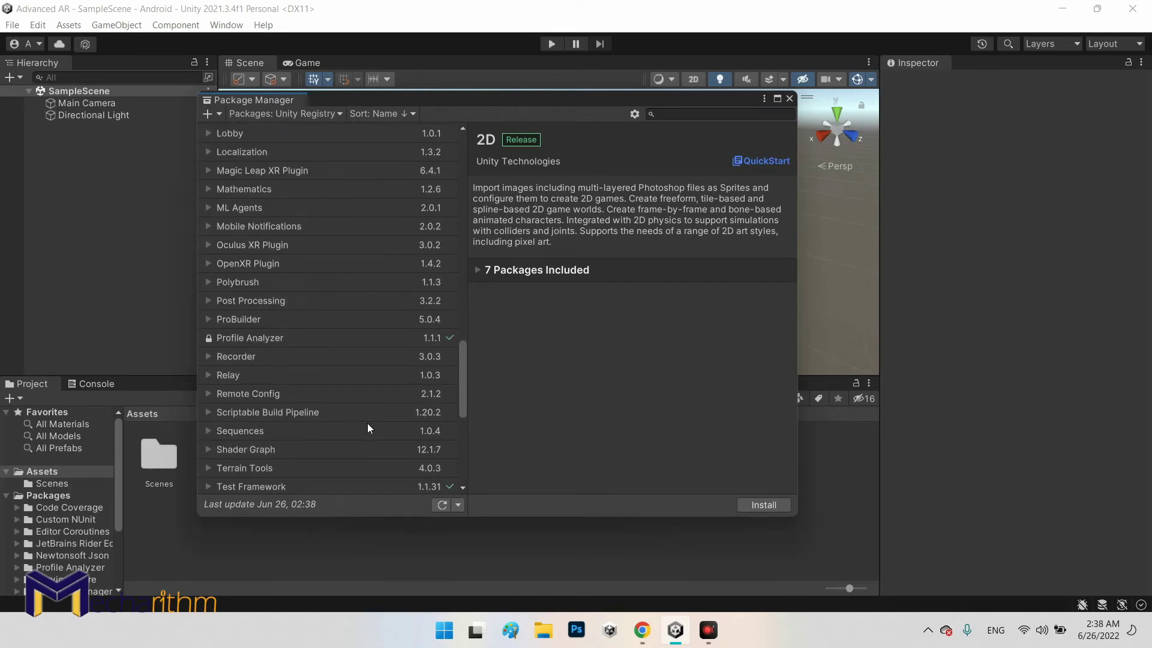
scroll(367, 428, "down", 2)
scroll(353, 457, "up", 20)
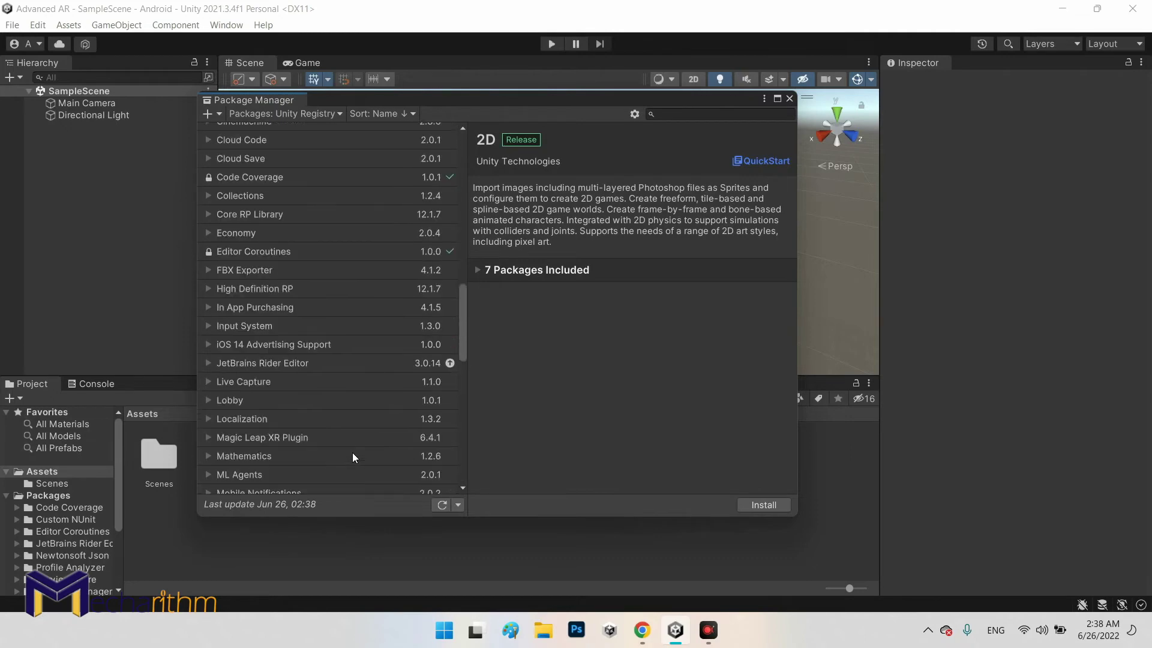
scroll(351, 452, "down", 5)
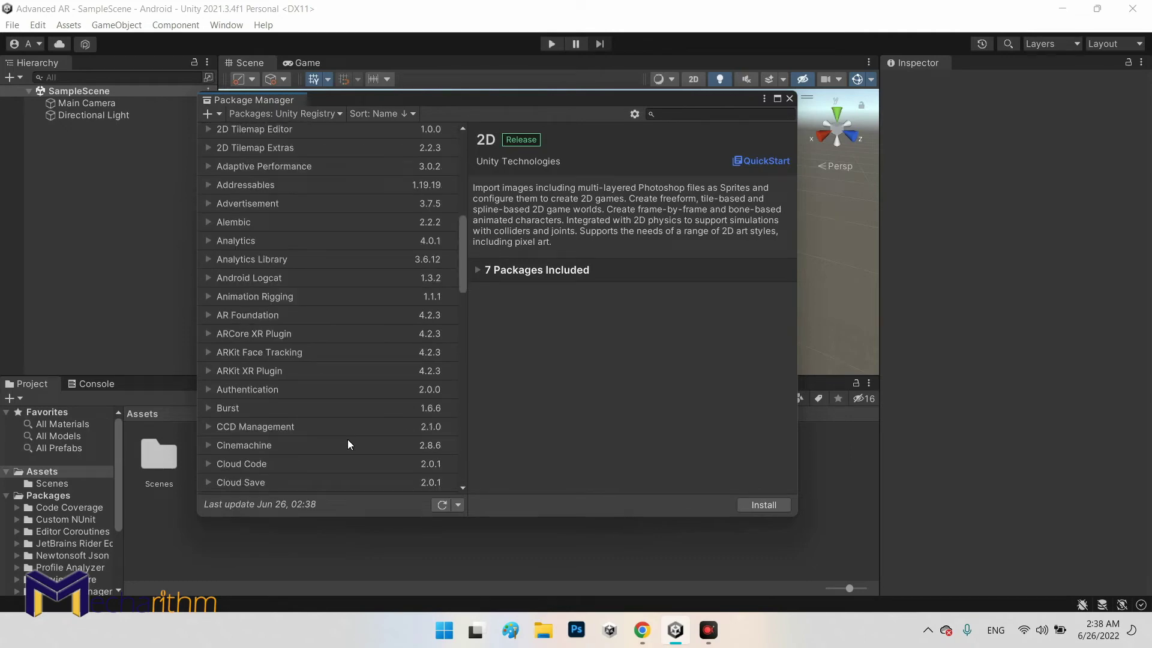
scroll(348, 441, "down", 3)
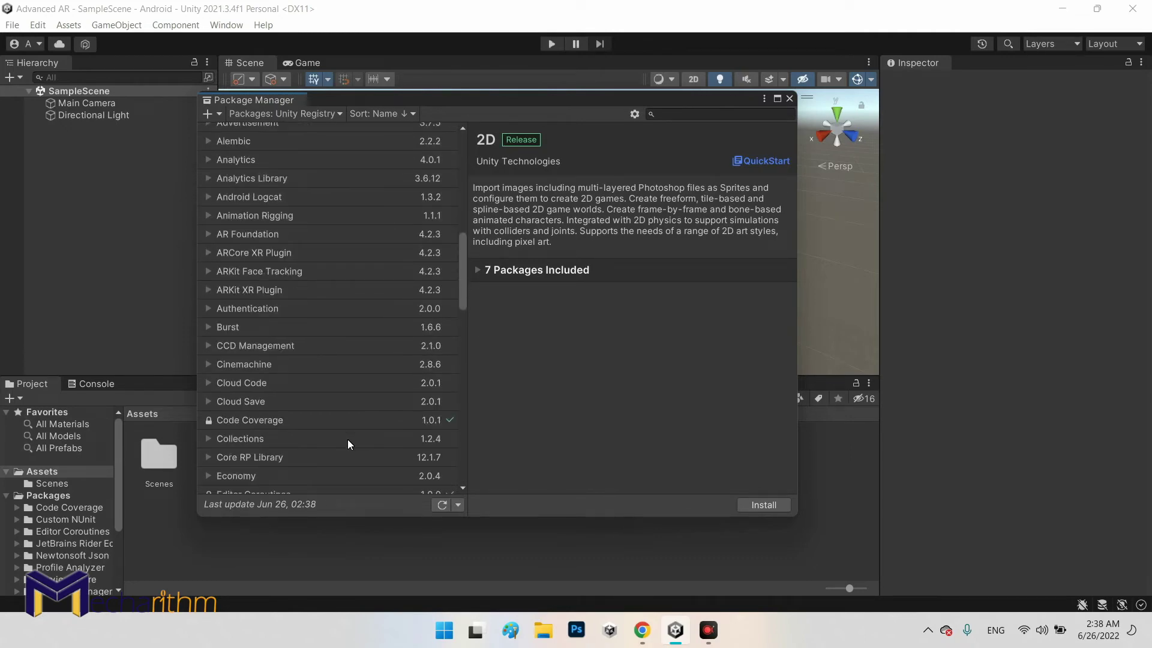
left_click(207, 234)
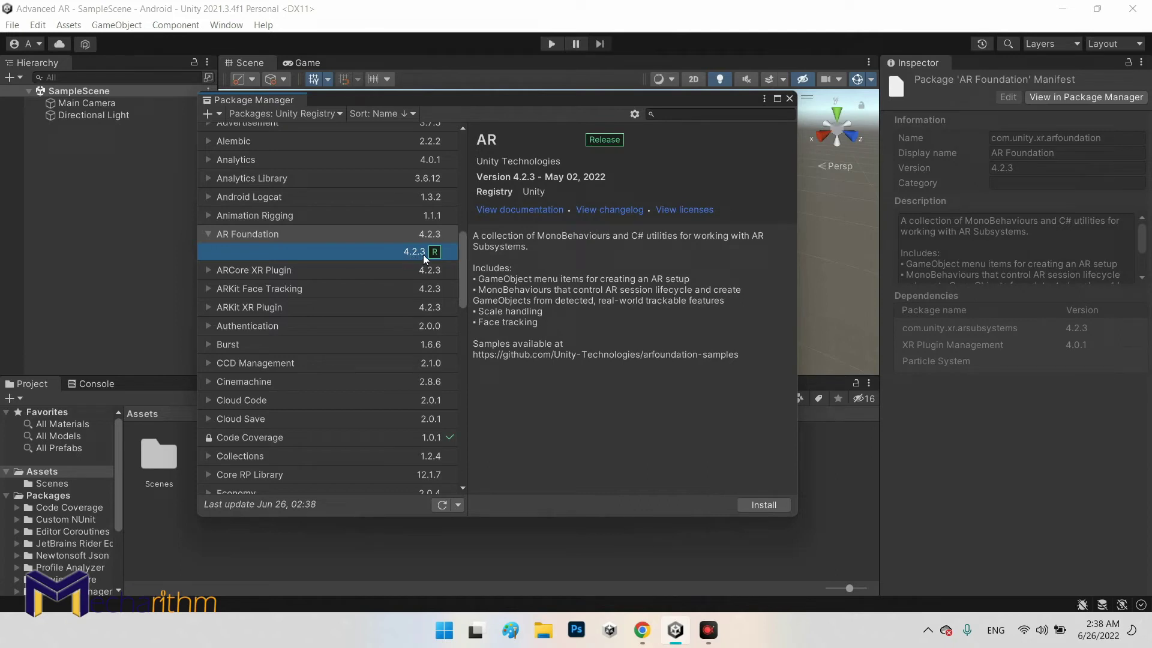
left_click(762, 505)
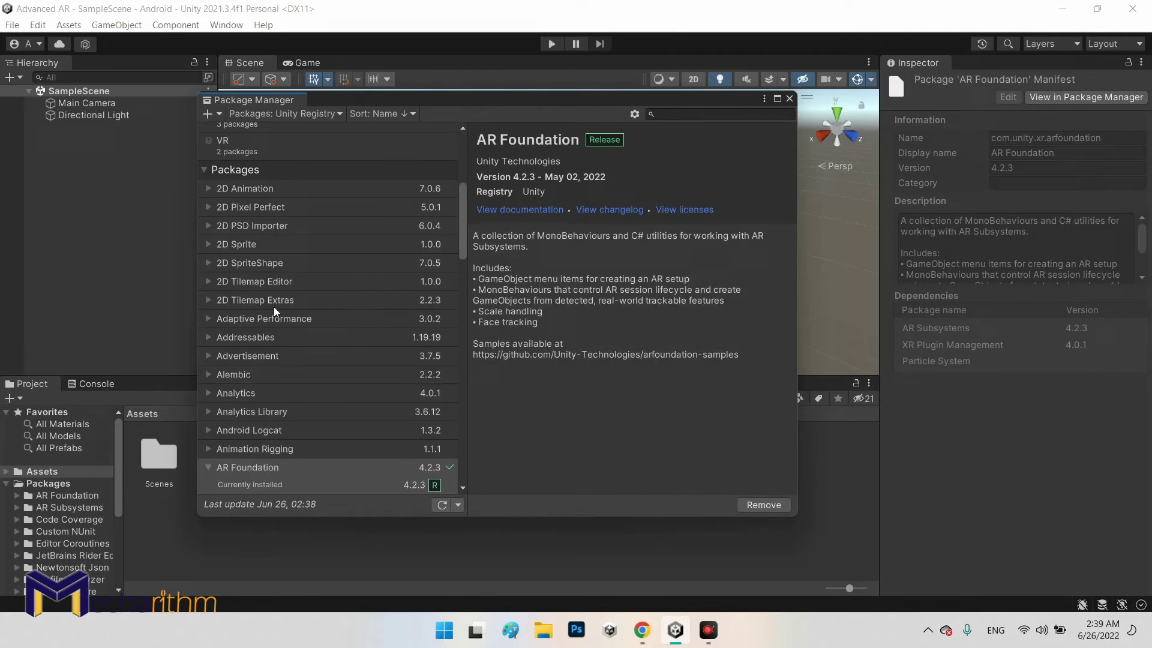
Review the details and versions of the ARKit Face Tracking and ARKit XR Plugin packages
scroll(330, 369, "down", 3)
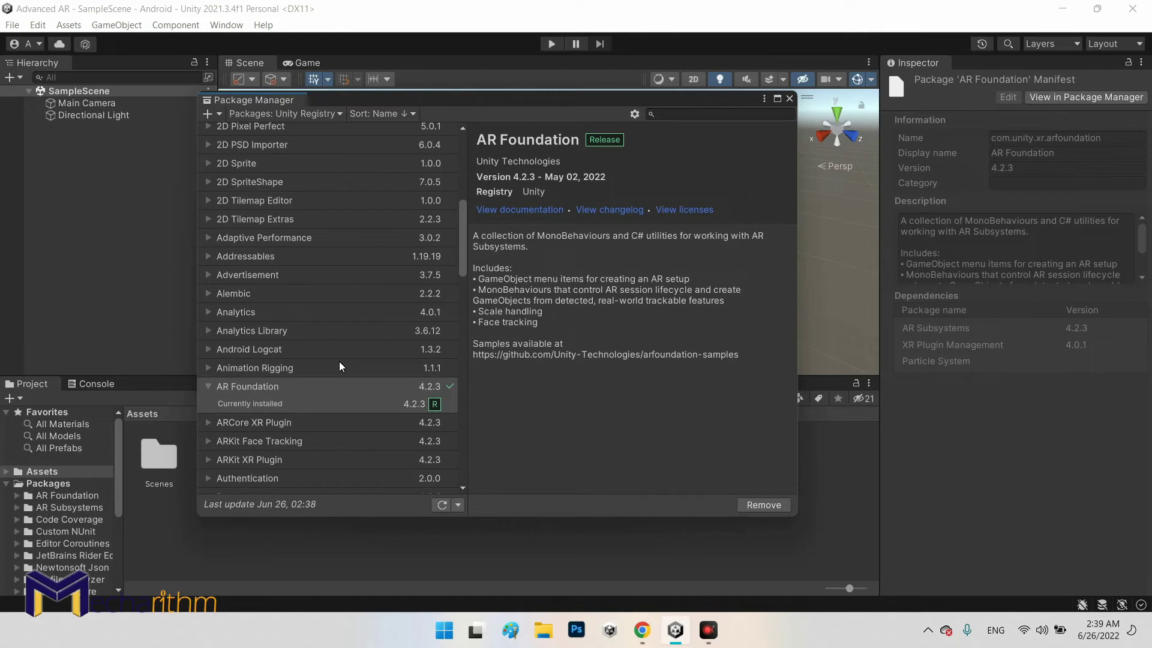
scroll(339, 368, "down", 2)
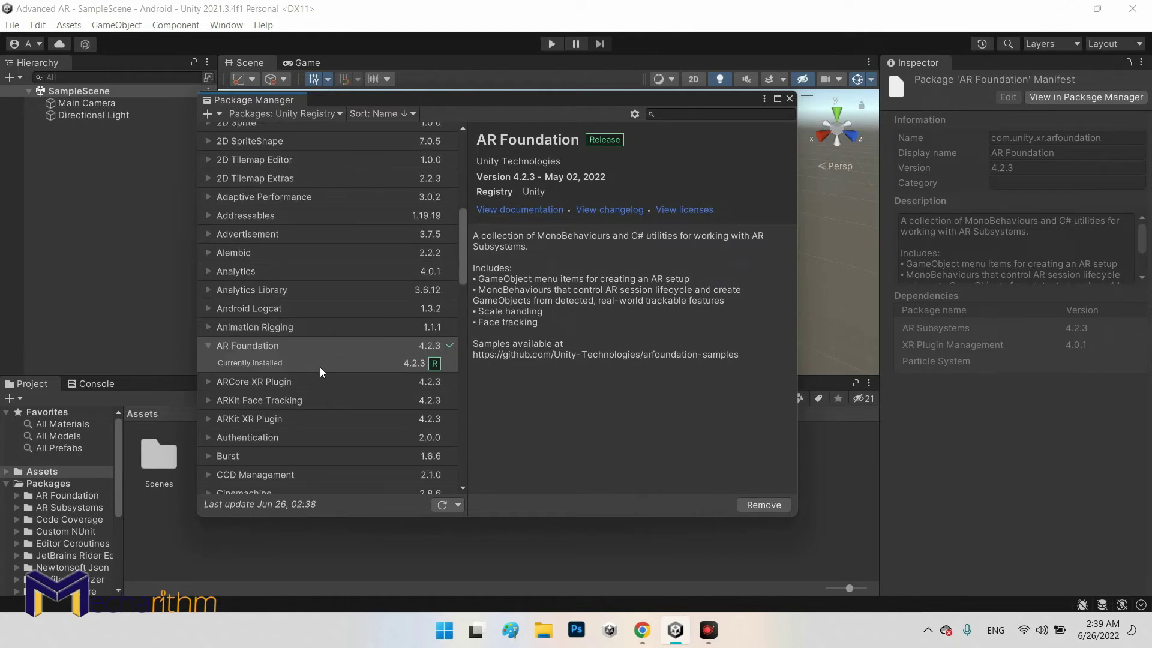
left_click(208, 401)
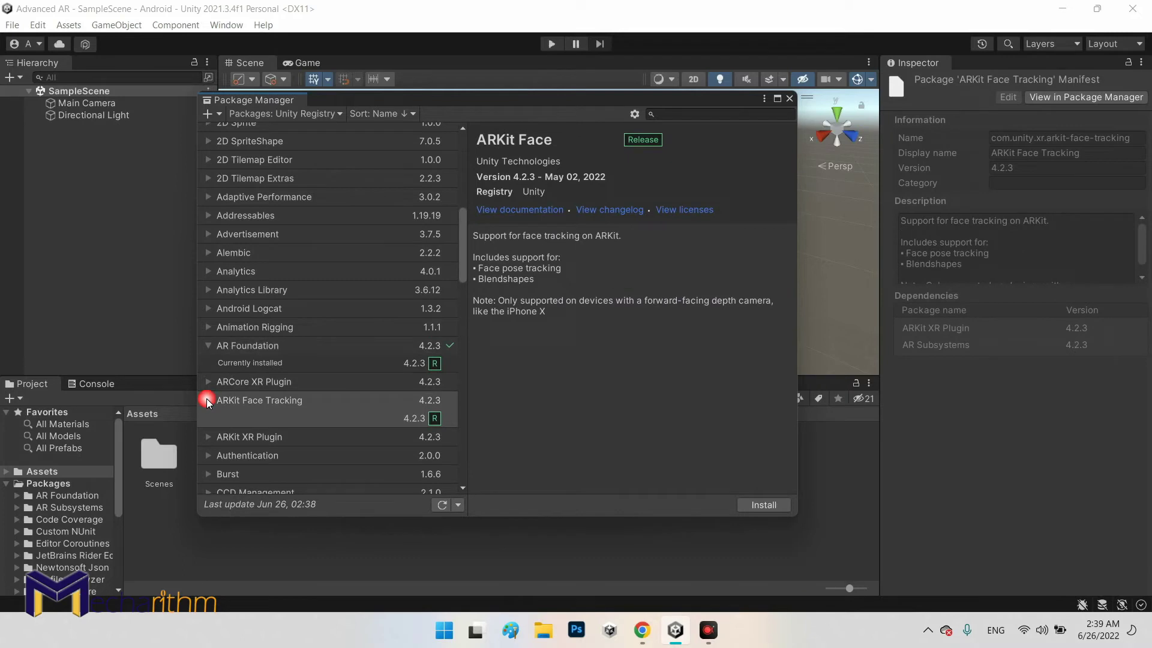
left_click(219, 439)
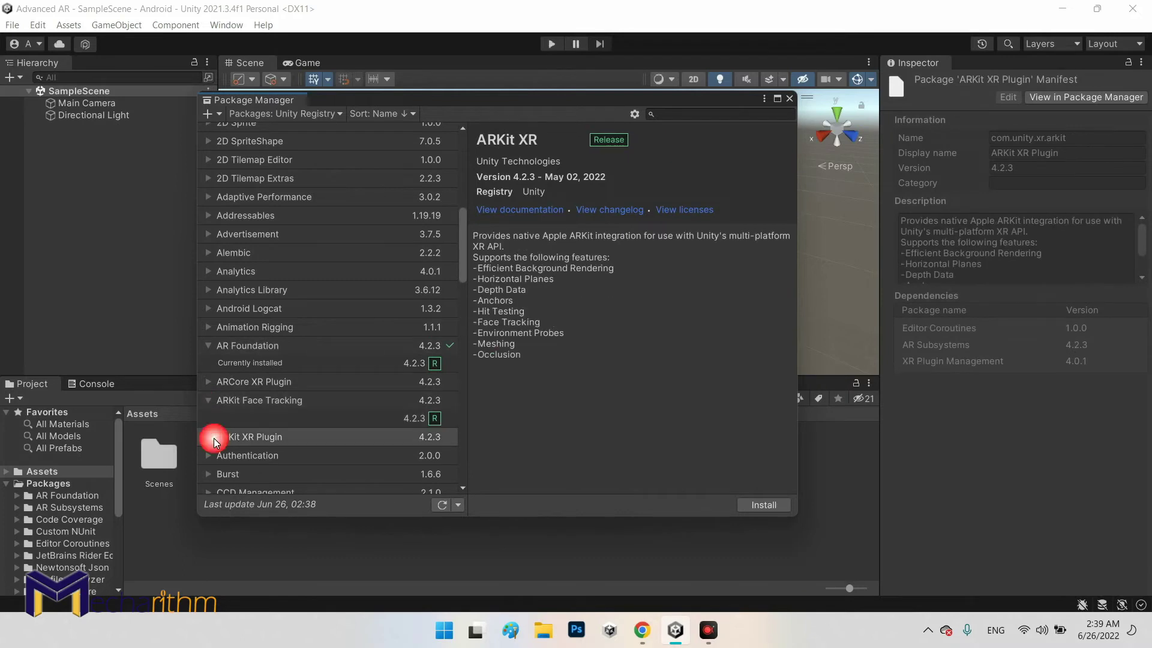
left_click(208, 438)
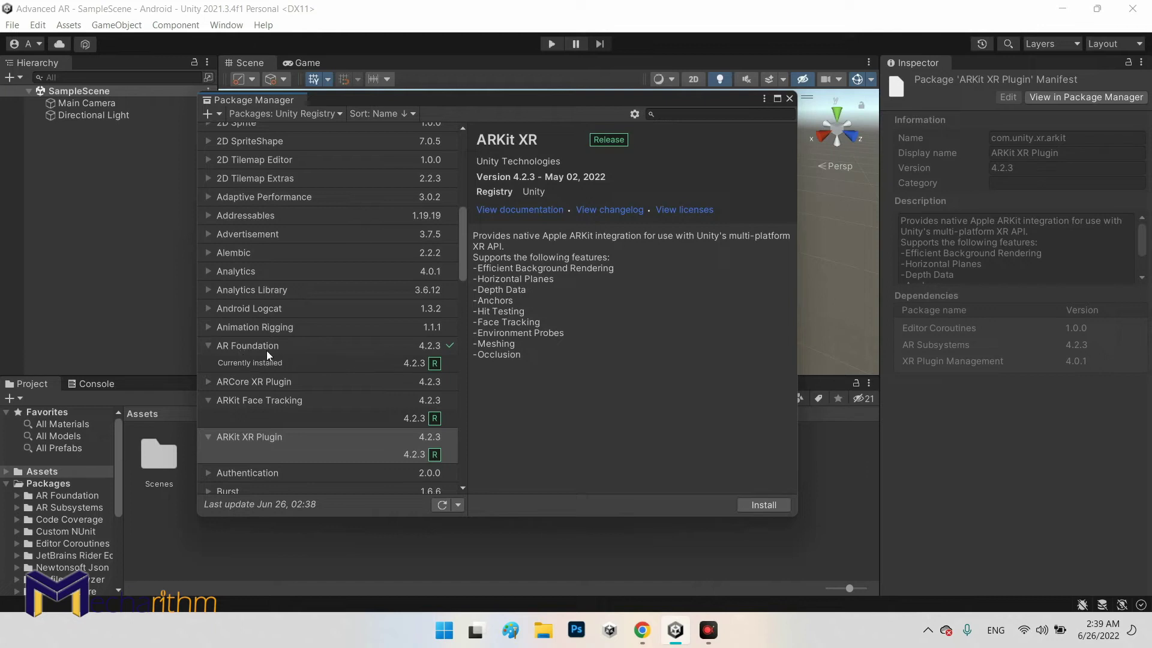
Select the AR feature set and expand the list of packages it includes
scroll(270, 348, "up", 10)
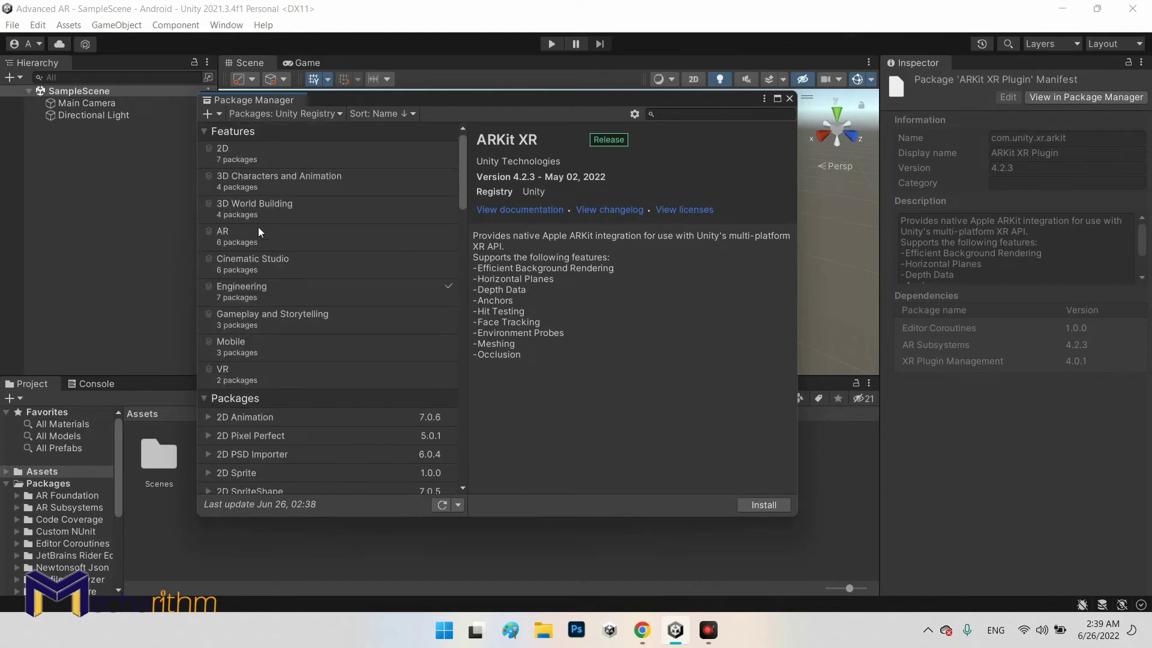
left_click(251, 234)
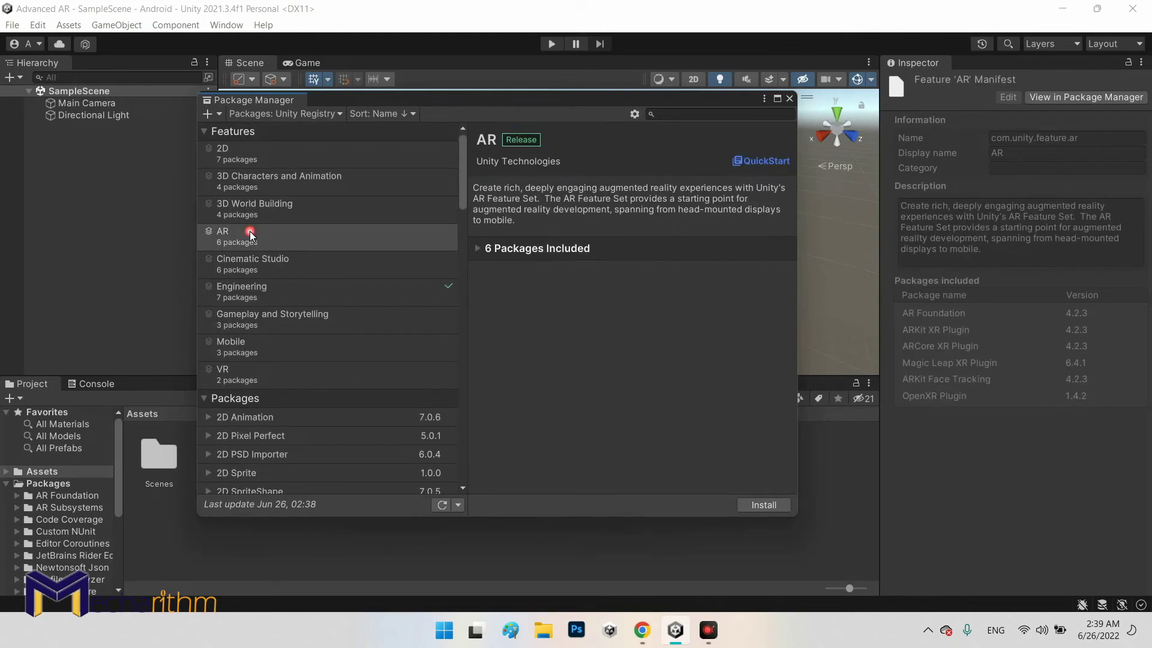
left_click(478, 250)
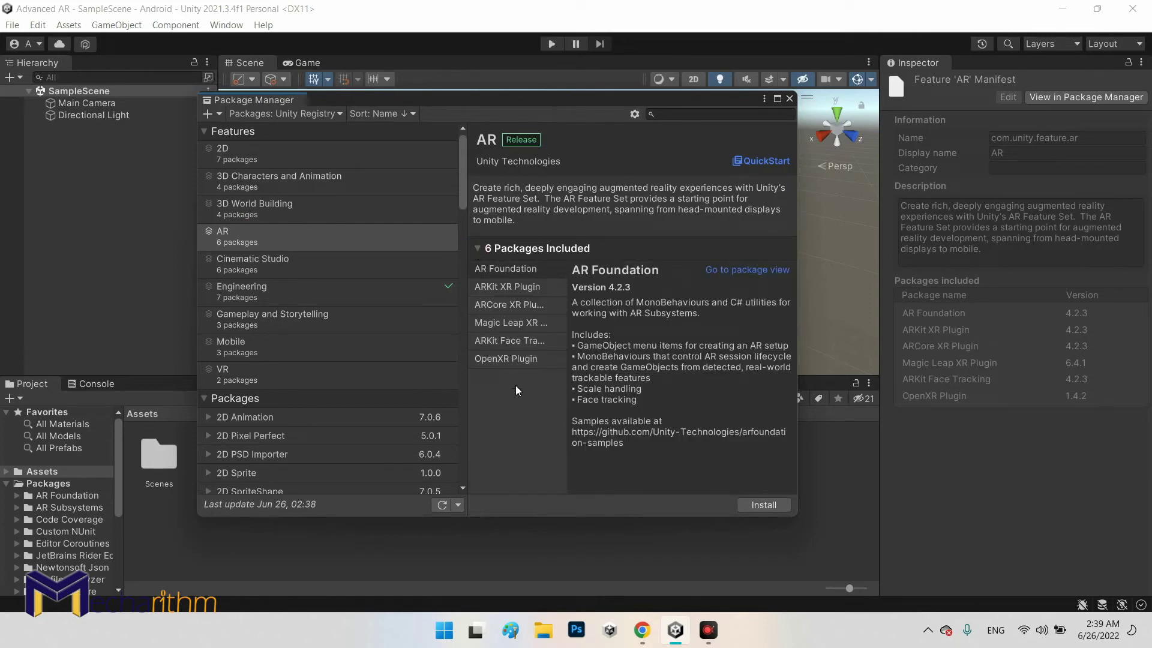
Install the AR feature set and accept enabling the new input system backends with an editor restart
left_click(486, 307)
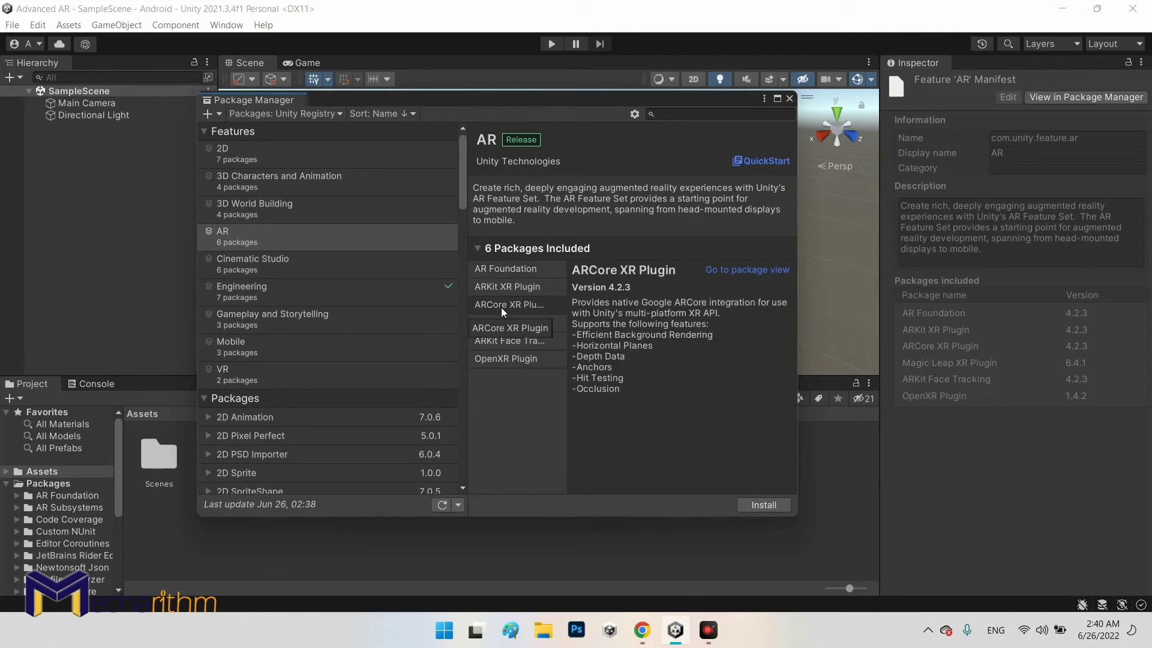
left_click(769, 513)
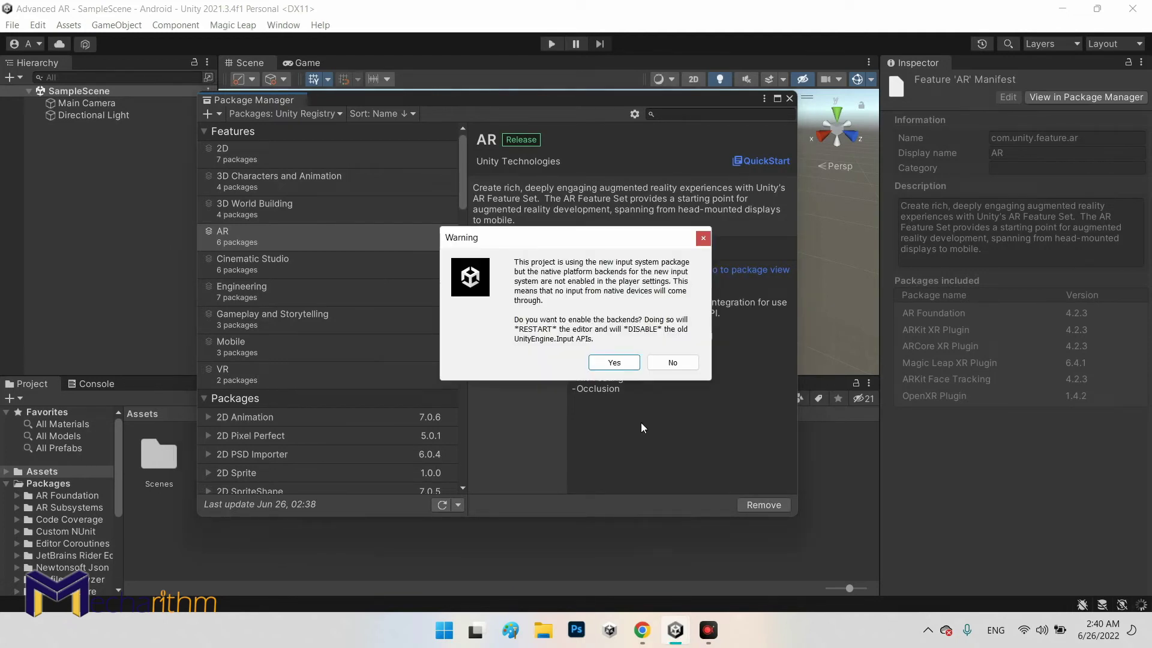
left_click(607, 361)
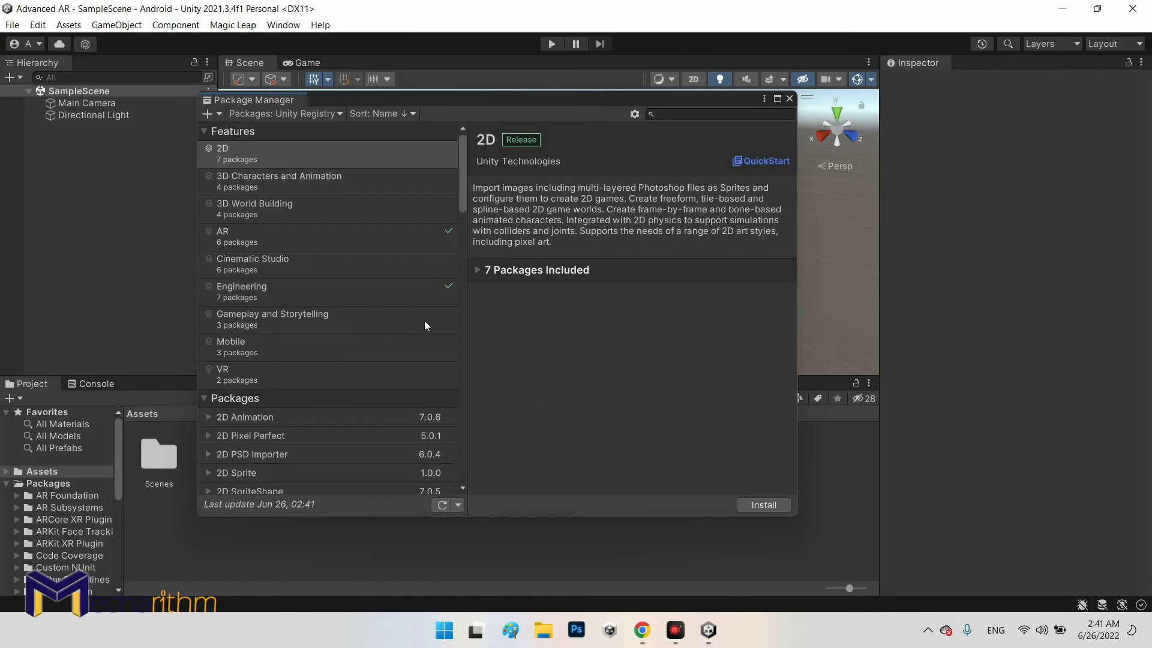
Check the ARCore XR Plugin and AR Foundation details in the installed AR feature set, and close the Package Manager
left_click(271, 240)
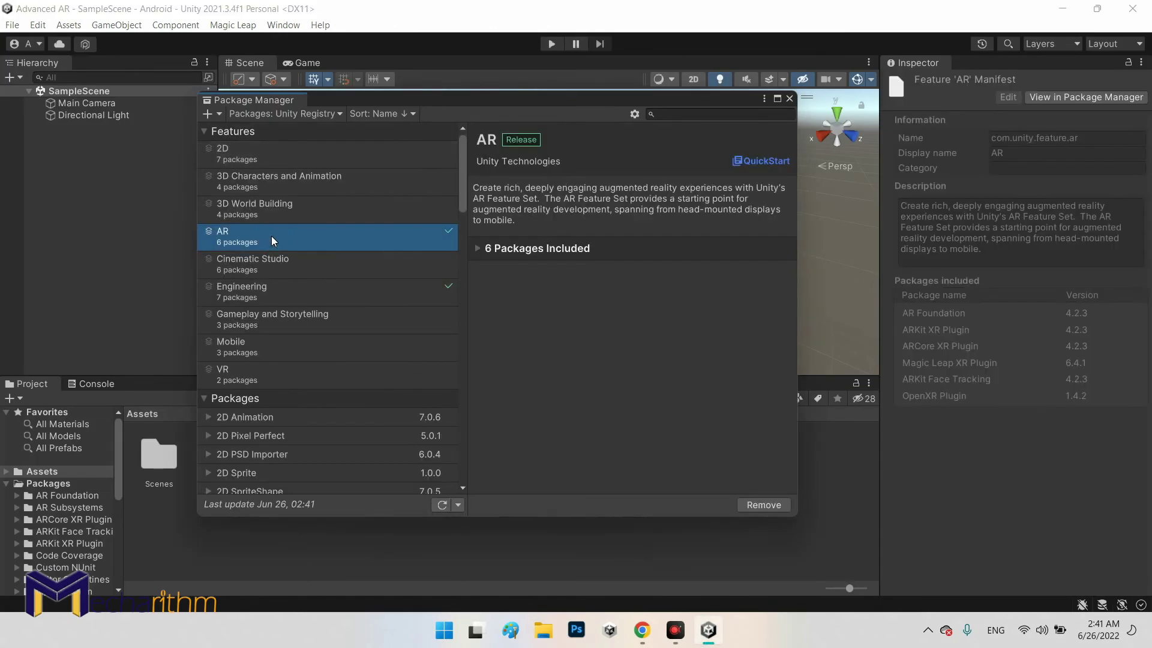
left_click(476, 249)
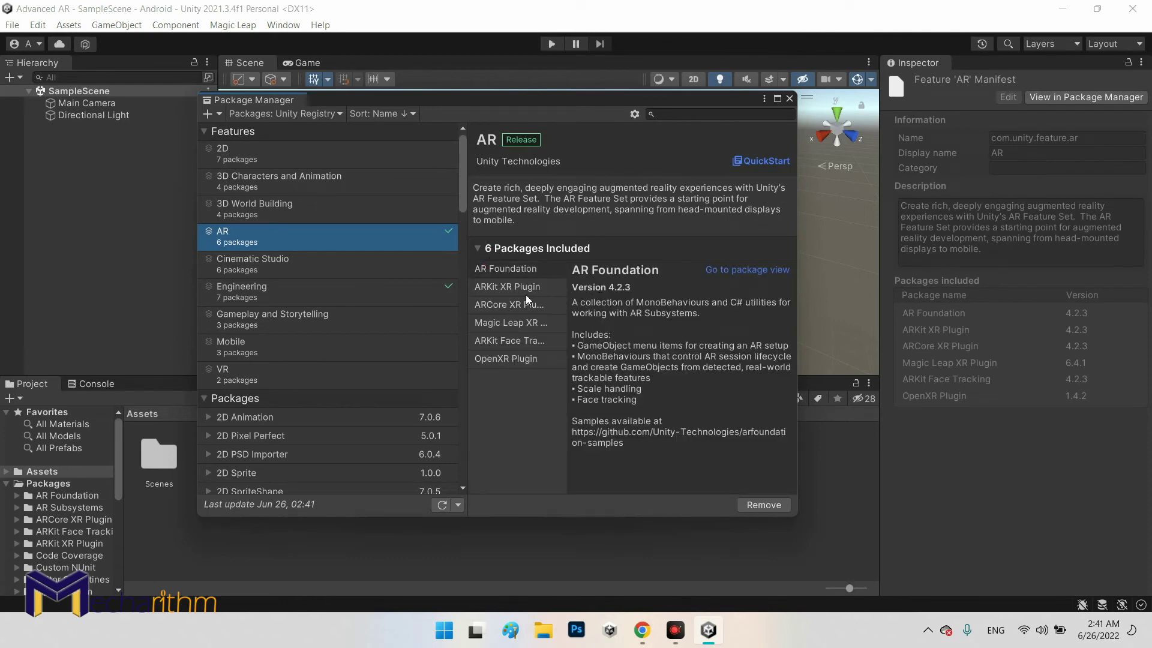
left_click(508, 306)
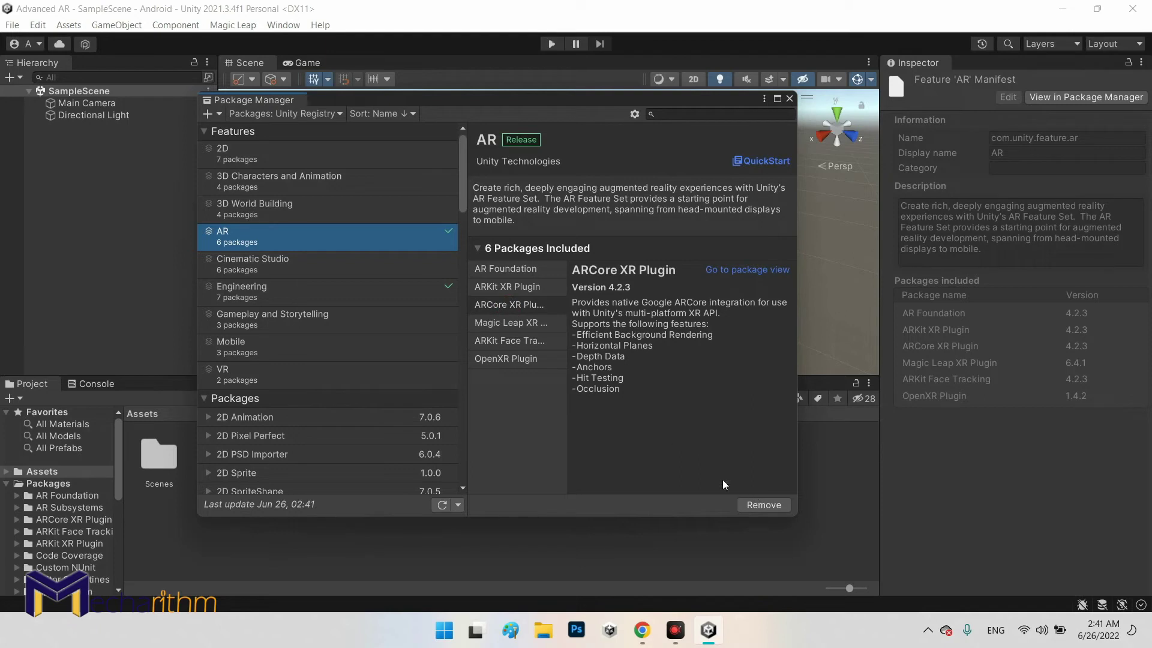
left_click(508, 271)
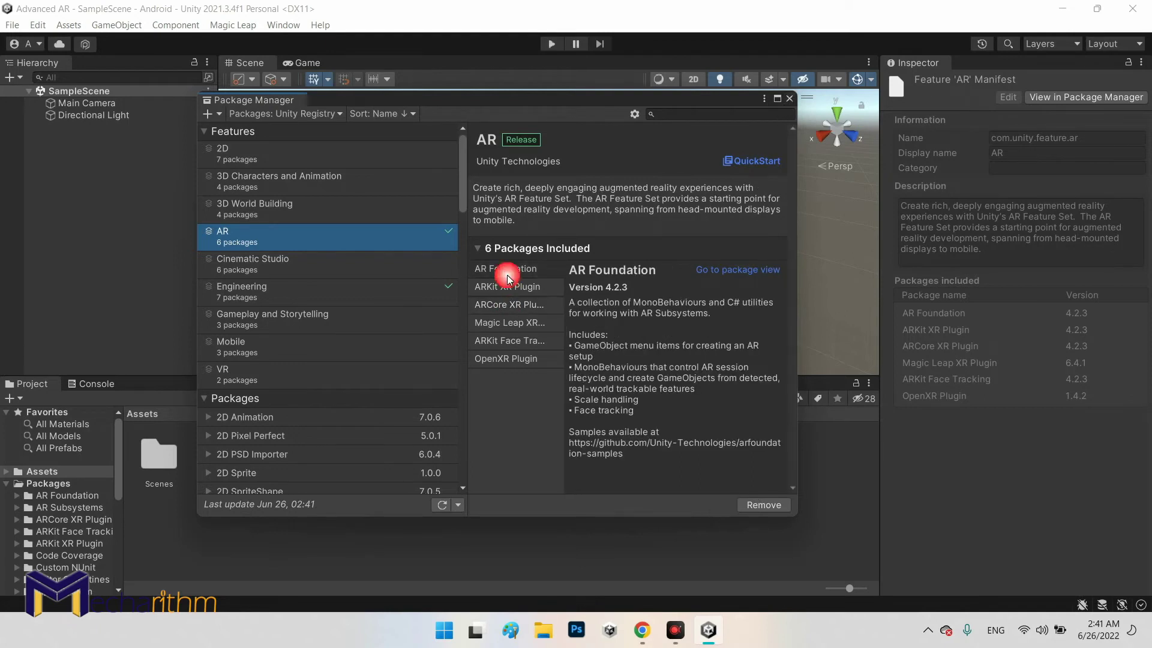
left_click(789, 99)
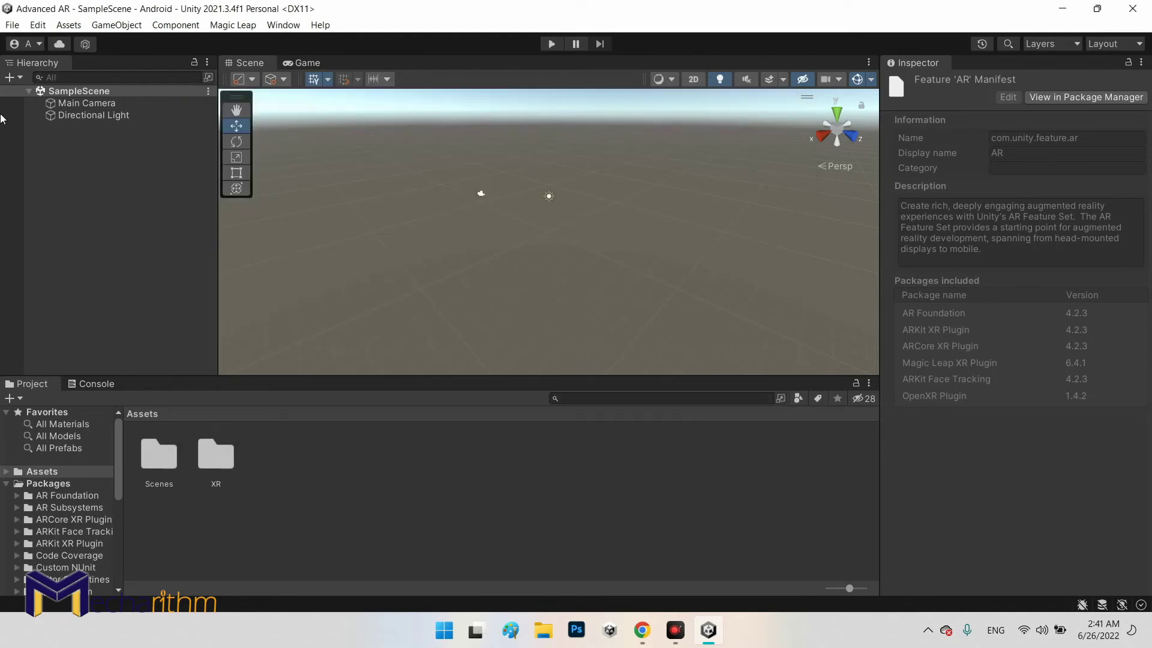
Open XR Plug-in Management in the project settings and enable ARCore as the Android plug-in provider
left_click(12, 26)
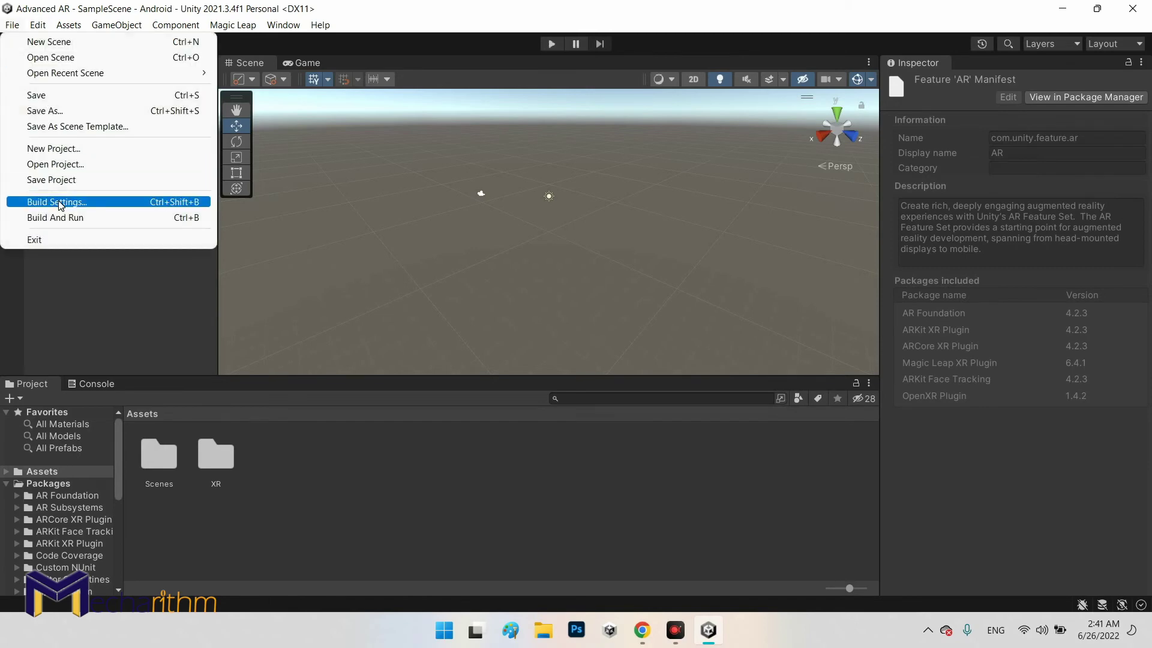
left_click(59, 201)
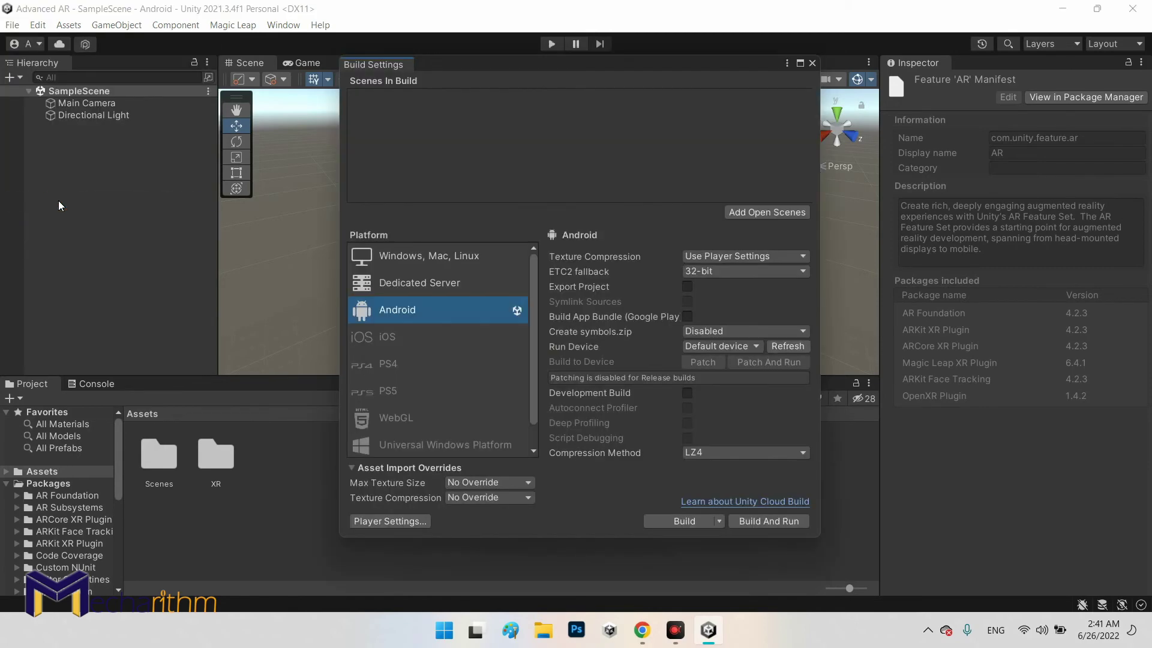
left_click(385, 526)
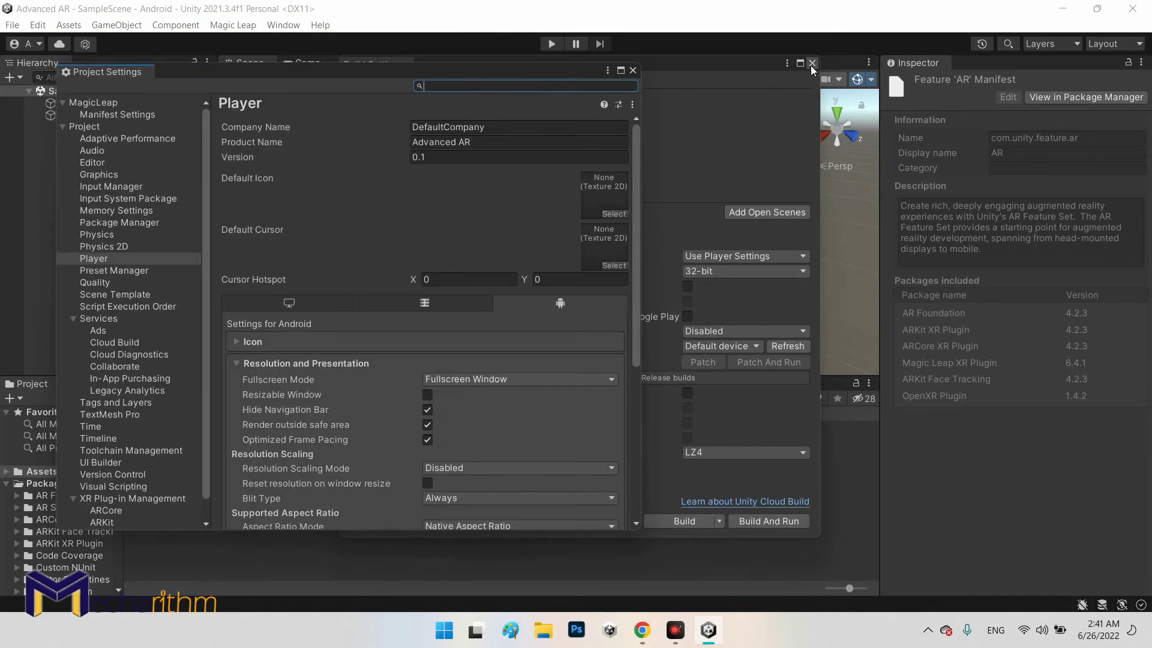
left_click(811, 63)
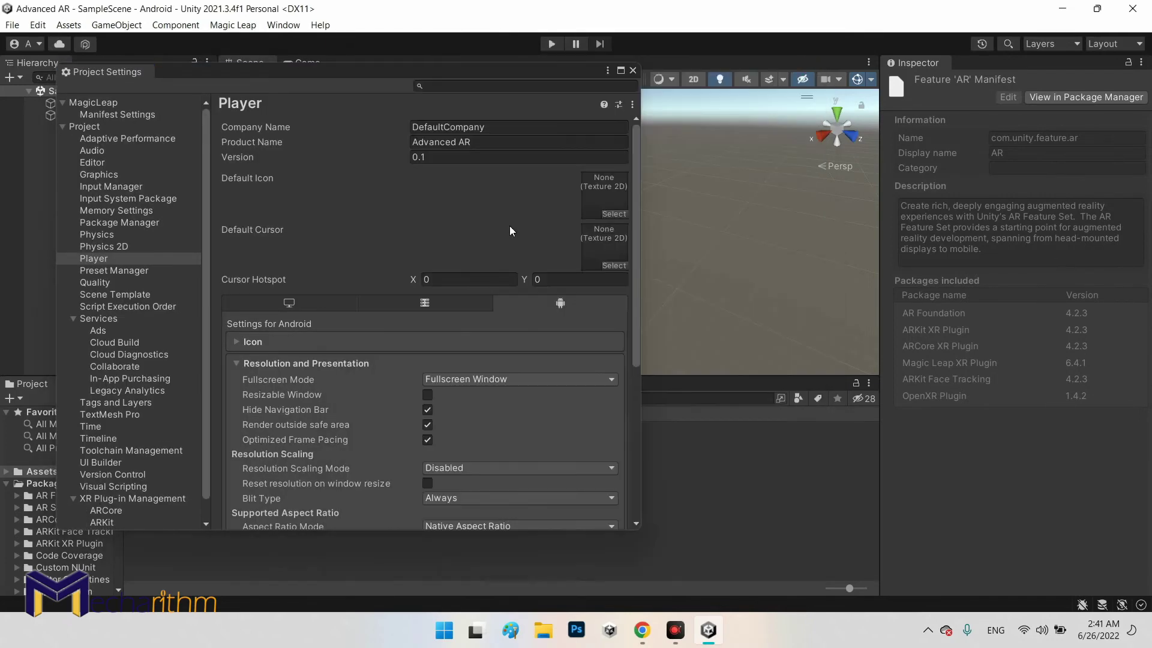
left_click(73, 319)
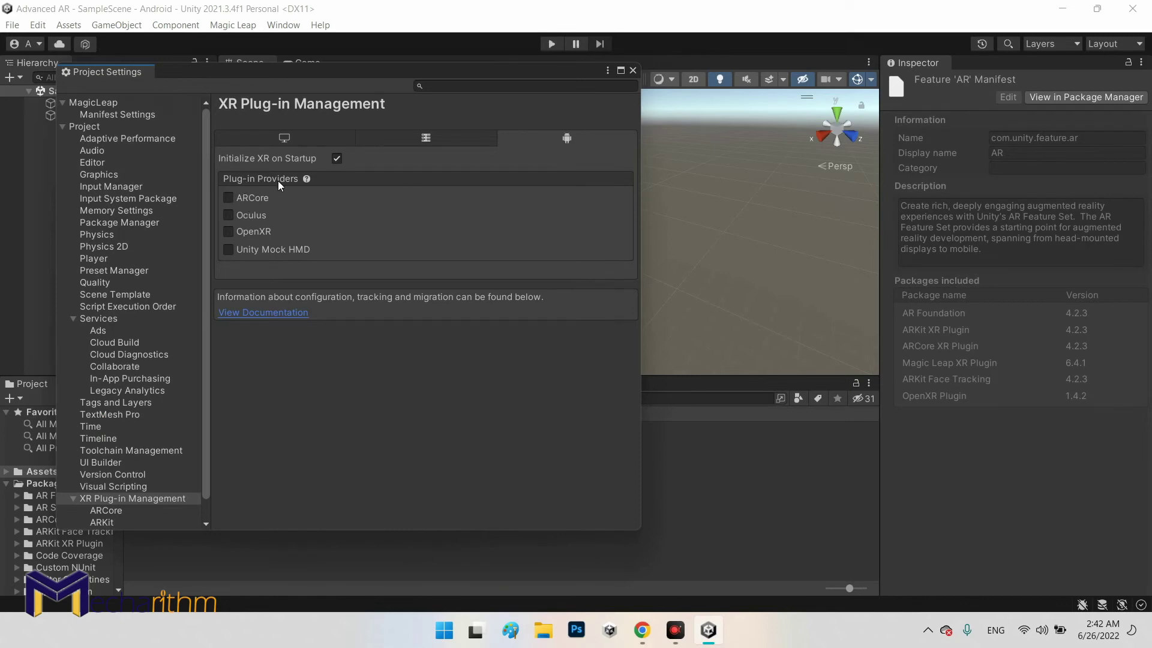
left_click(229, 199)
Review the ARCore, ARKit, Magic Leap and OpenXR pages under XR Plug-in Management, and close the project settings
scroll(156, 324, "down", 1)
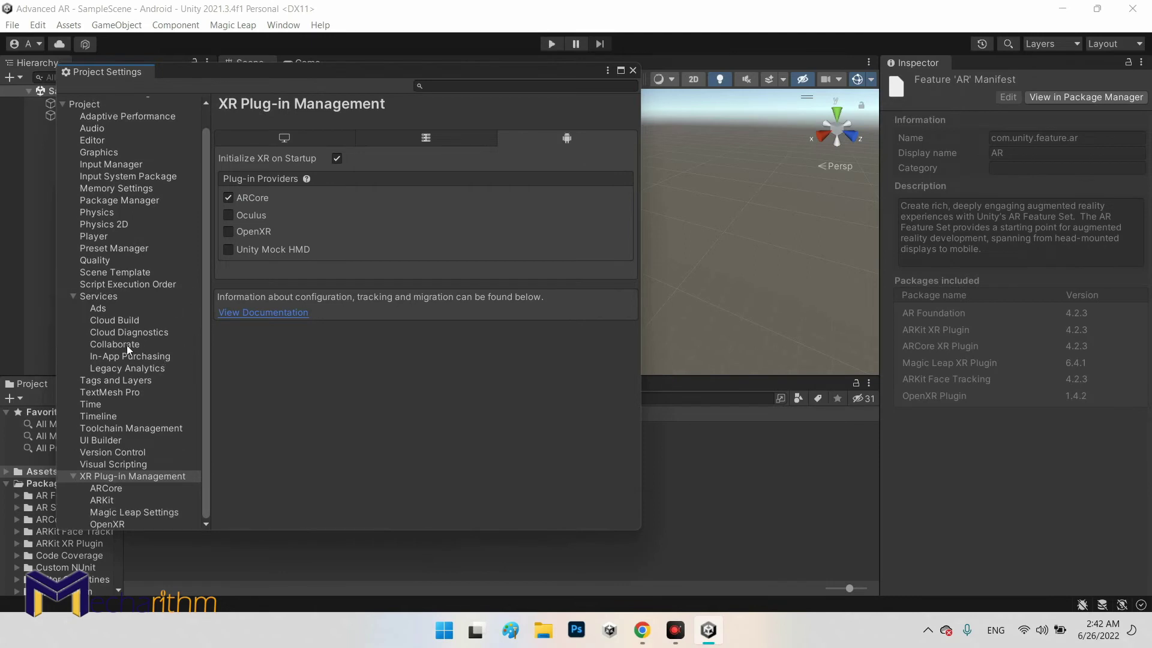
left_click(78, 296)
left_click(74, 296)
left_click(114, 426)
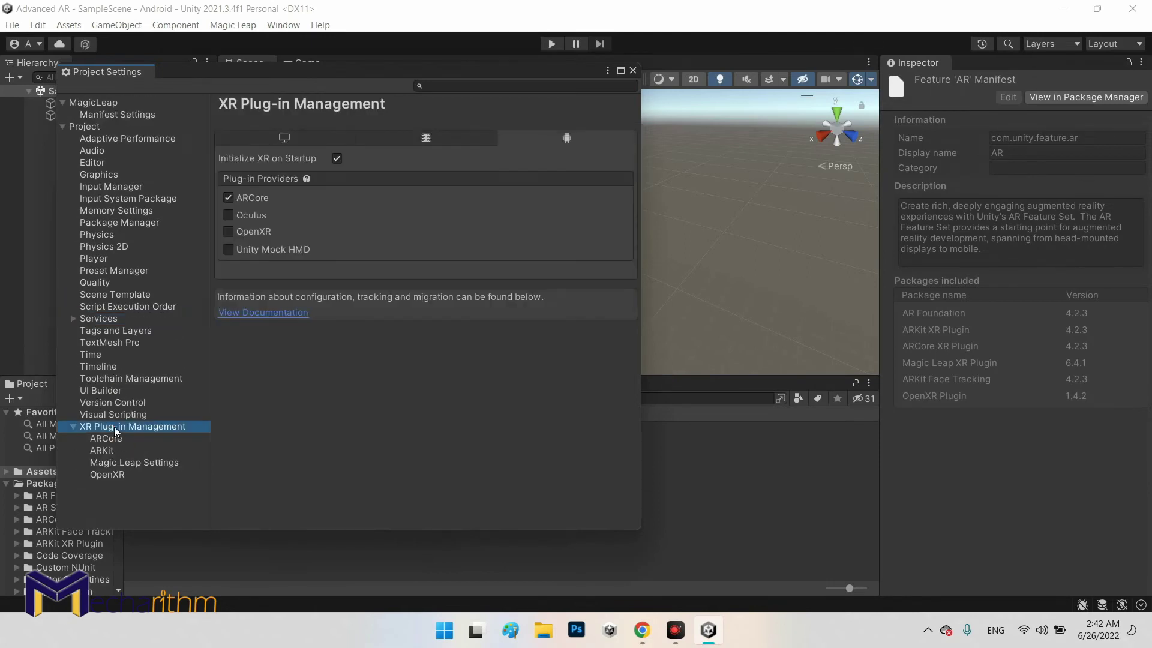
left_click(110, 439)
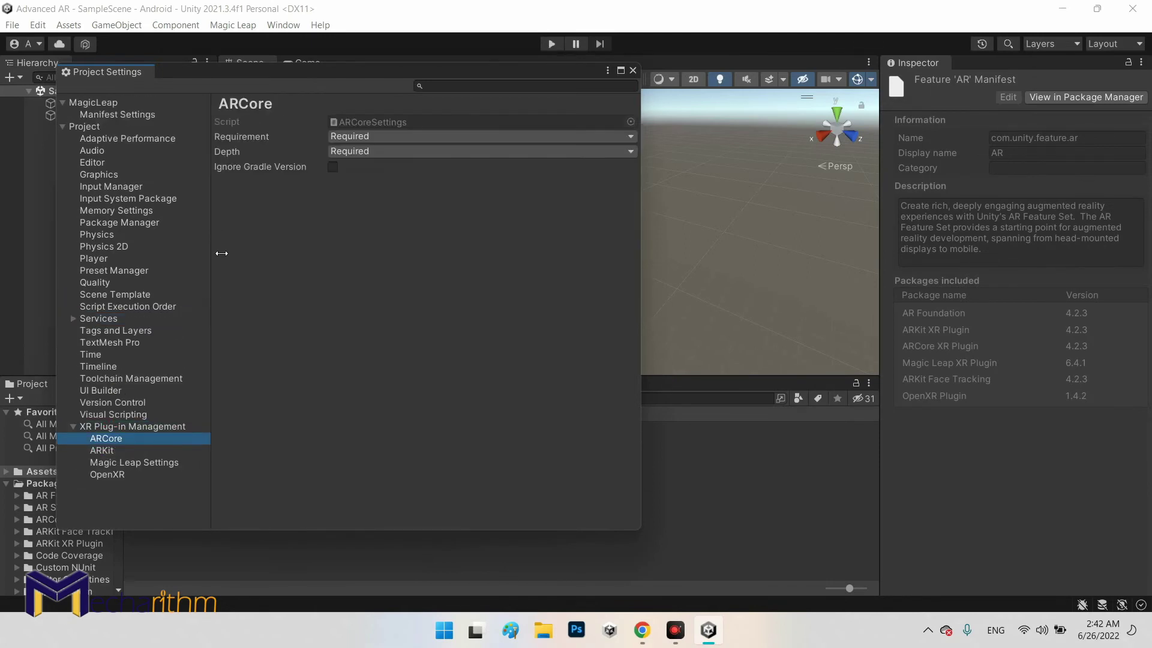
left_click(120, 449)
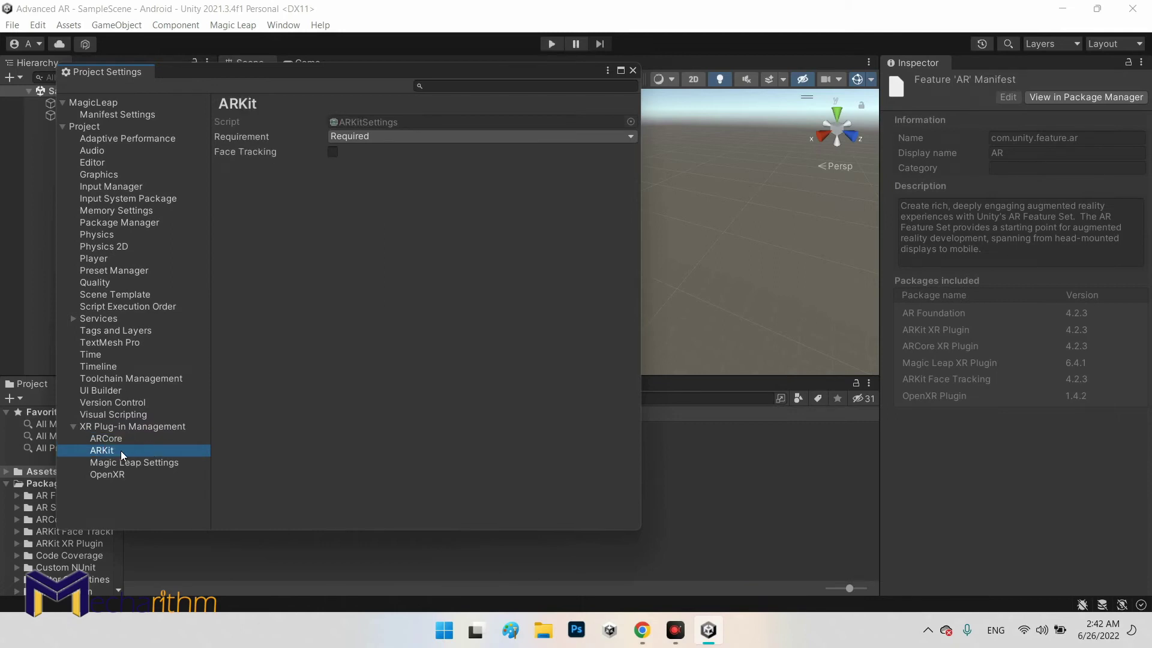
left_click(125, 463)
left_click(118, 474)
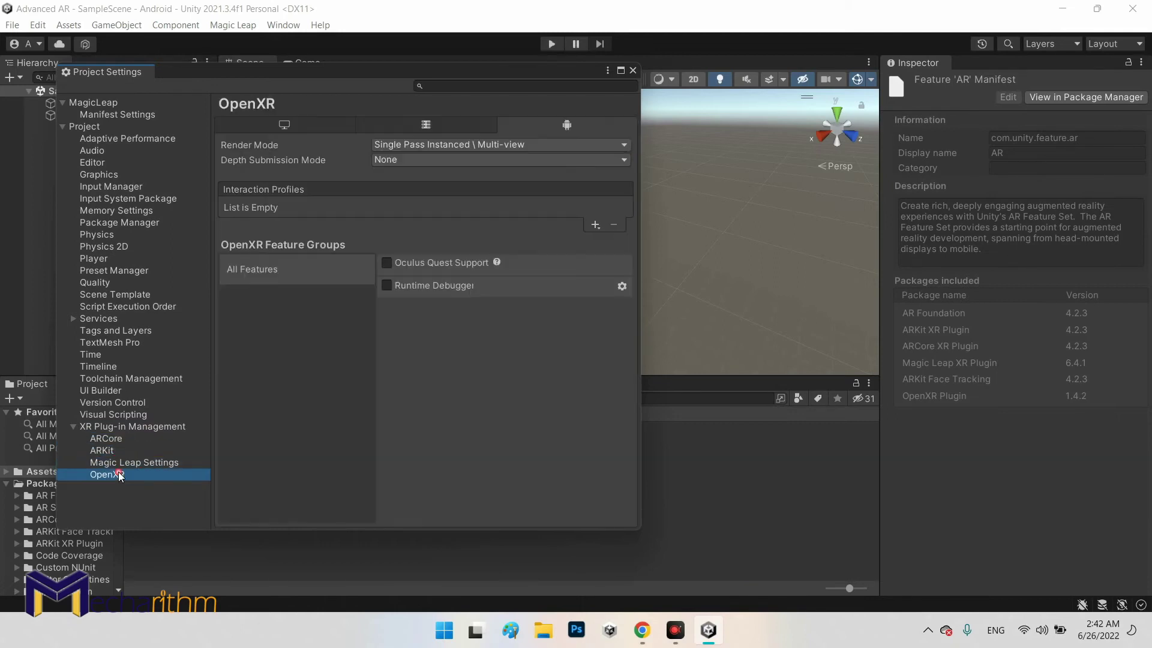
left_click(110, 437)
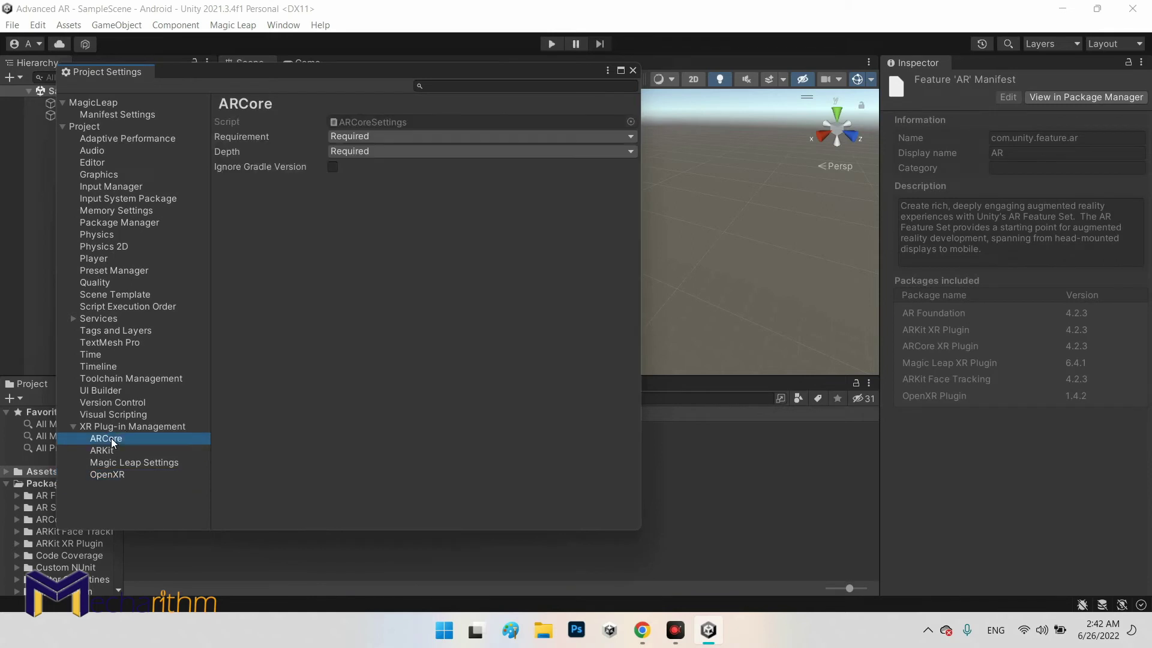
left_click(124, 426)
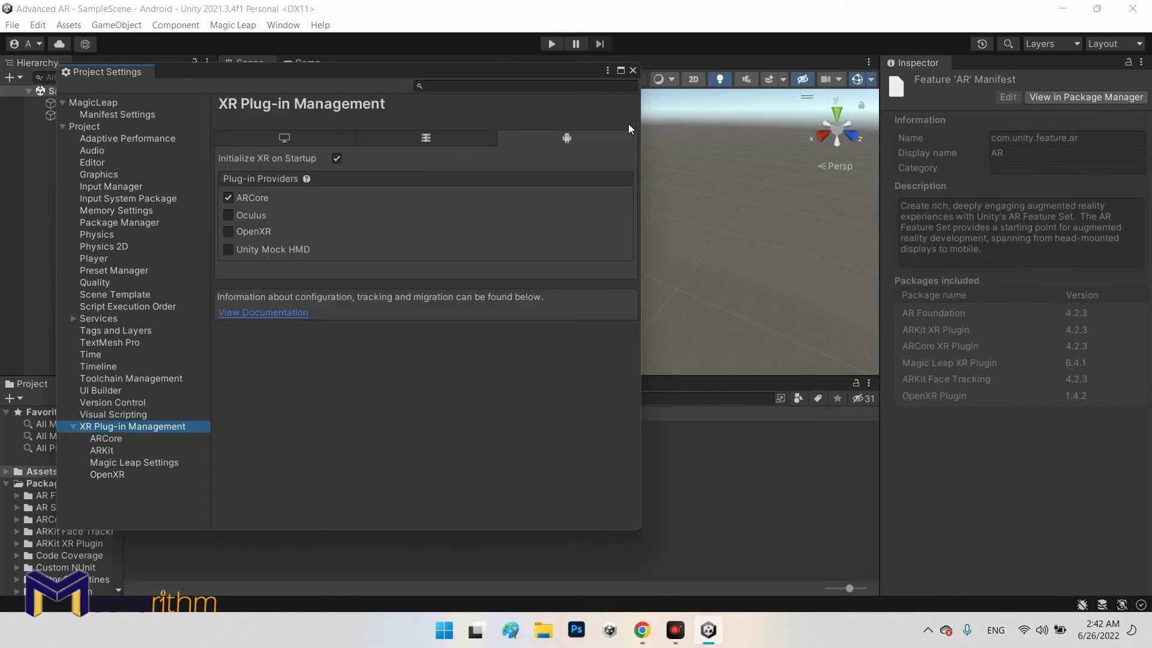
left_click(632, 70)
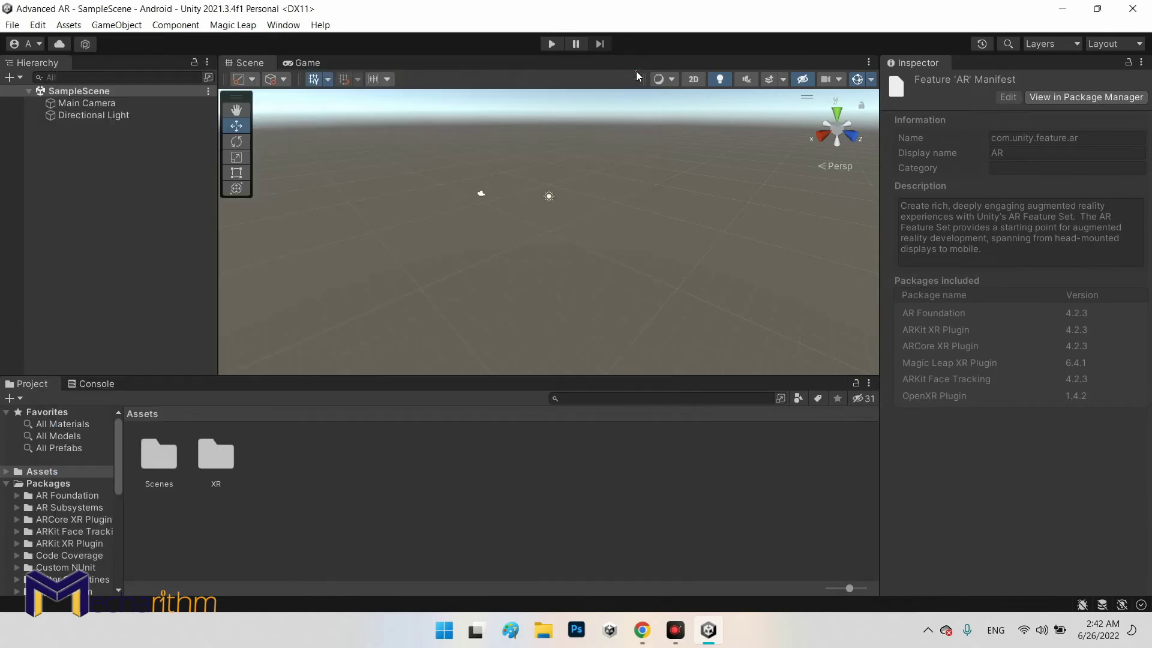
Reopen the player settings from the build settings and collapse the Android Resolution and Presentation section
left_click(12, 25)
left_click(57, 202)
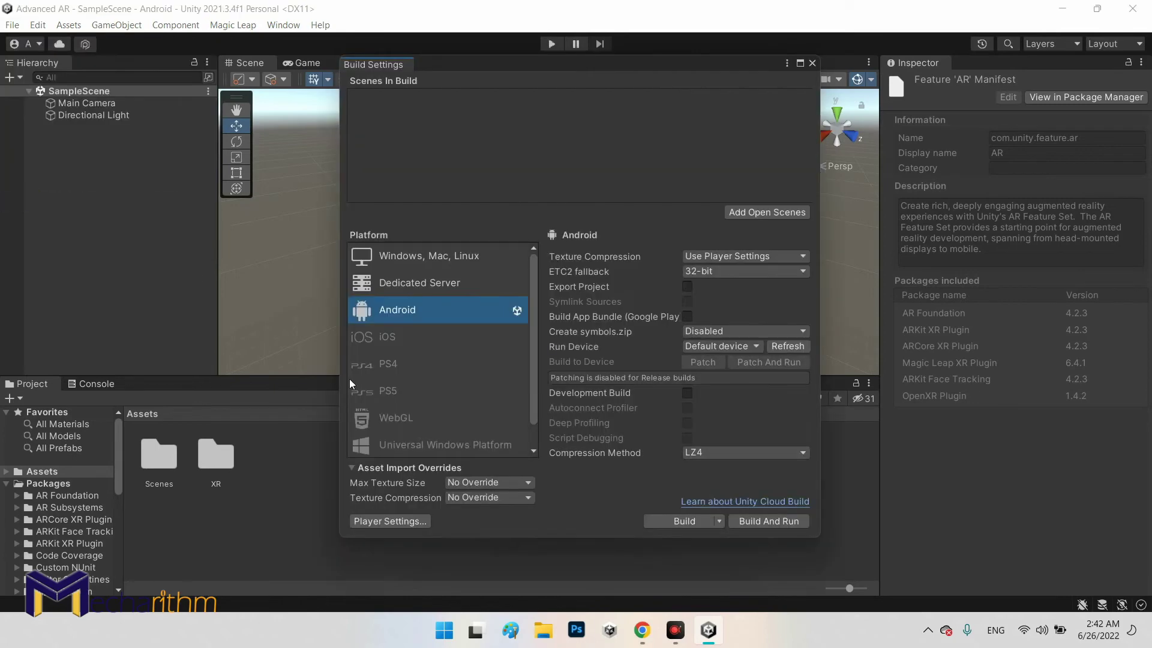
left_click(391, 521)
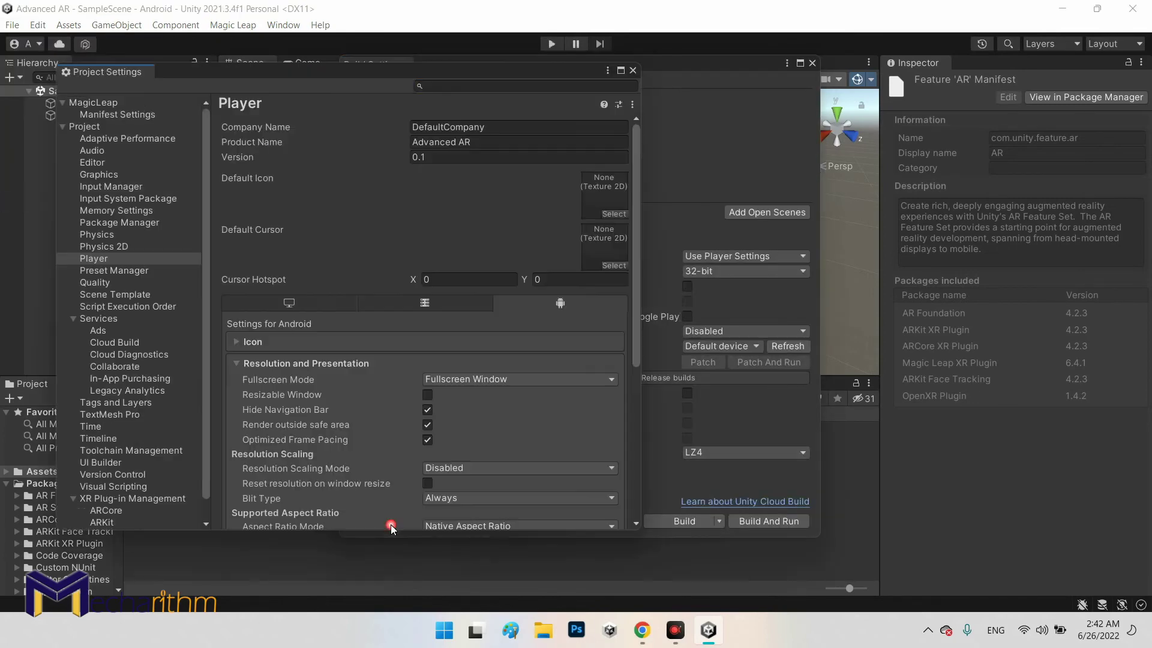
left_click(813, 63)
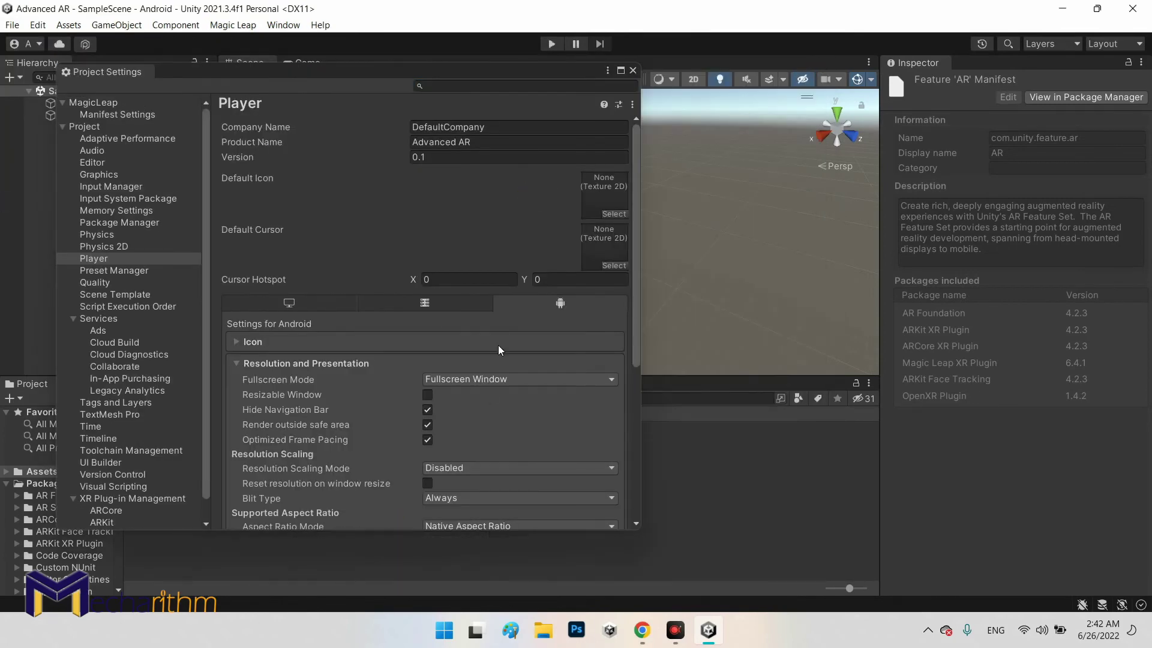
scroll(526, 366, "down", 3)
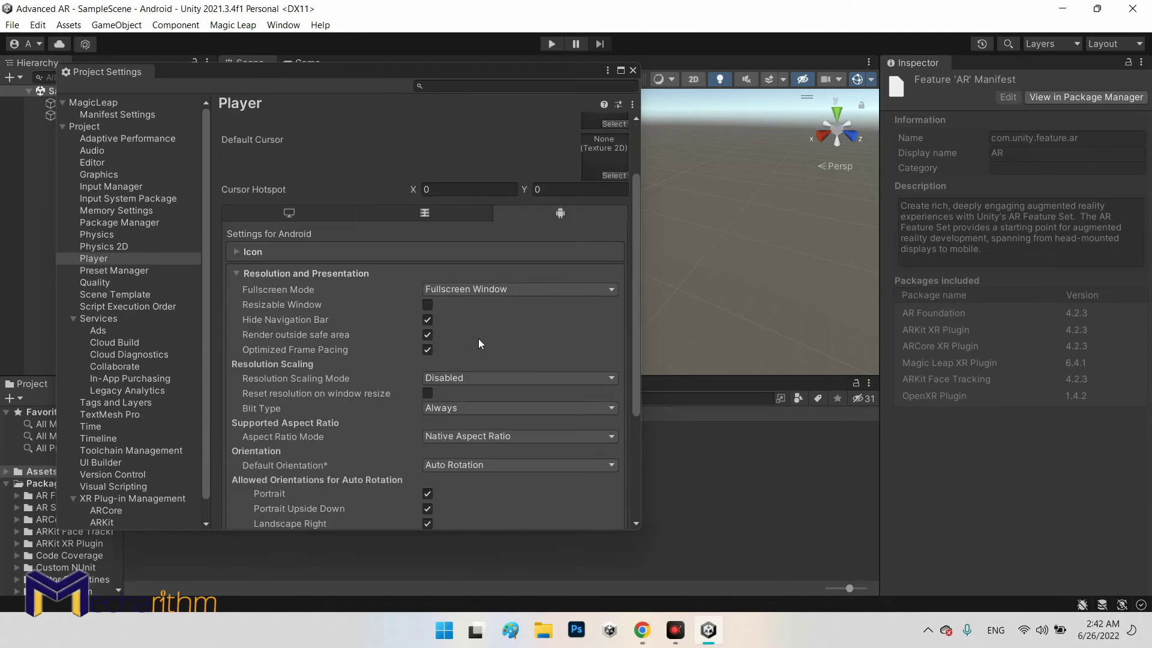
left_click(350, 274)
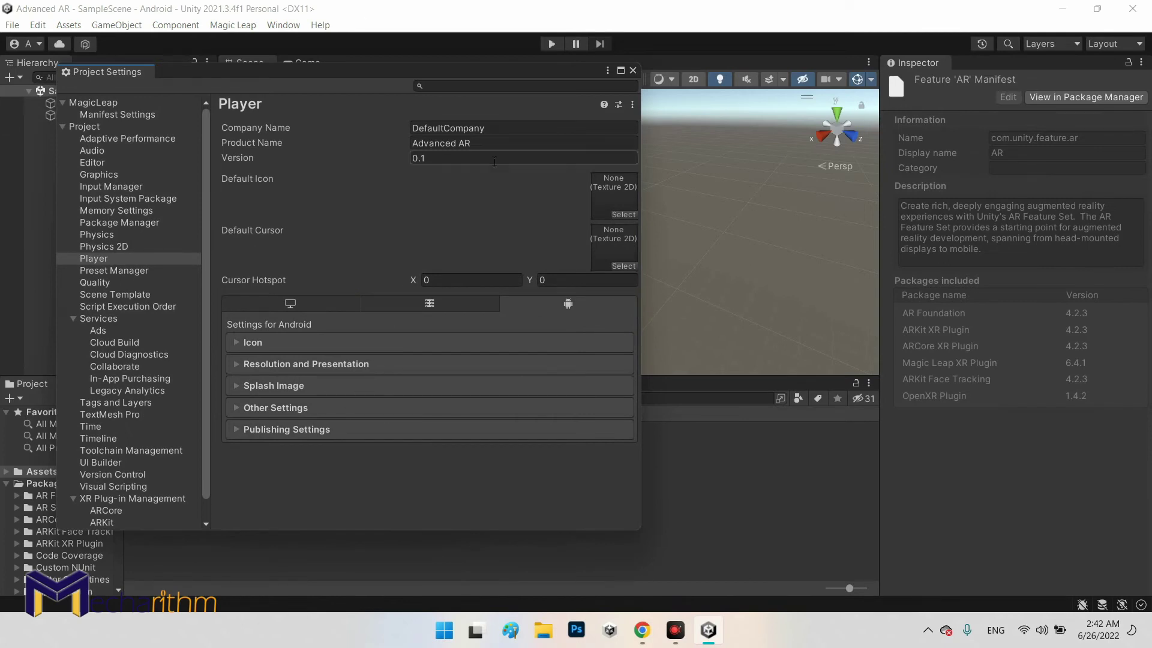
Set the company name to Mecharithm and the product name to AdvancedAR without a space
double_click(507, 129)
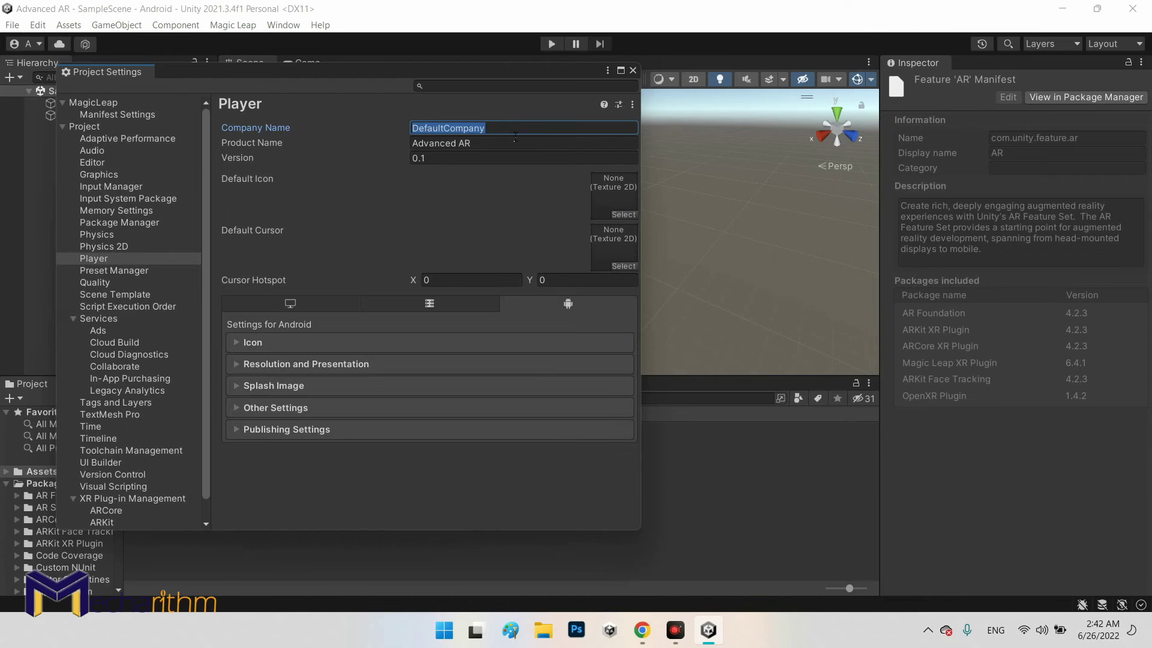
type("Me")
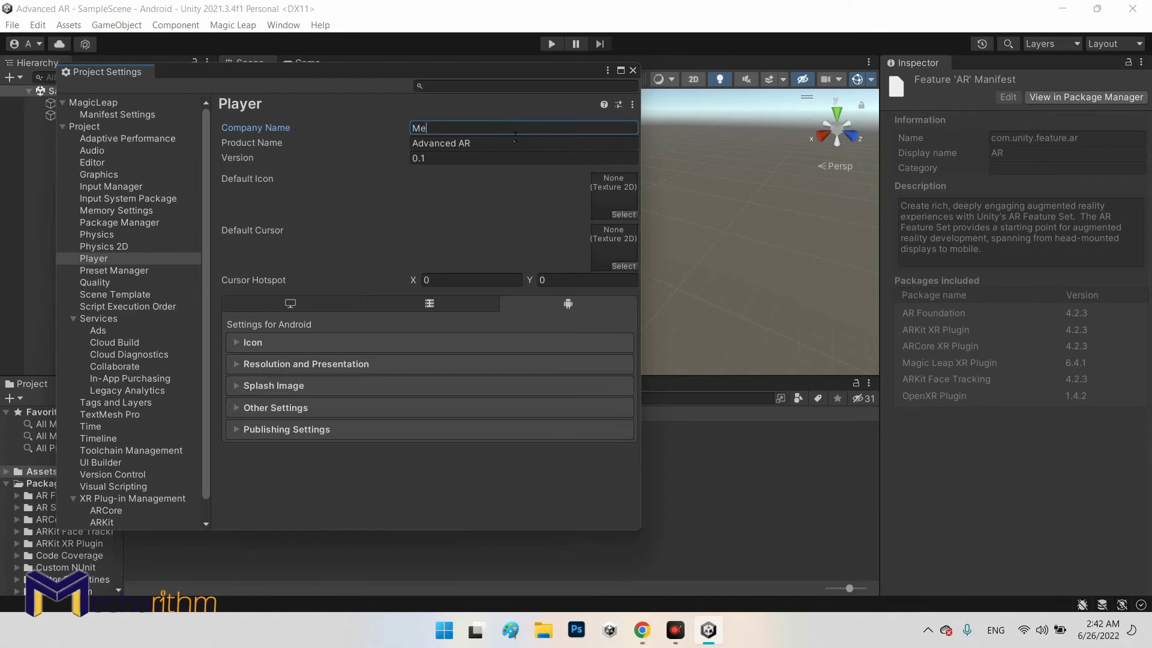
type("charithm")
left_click(463, 143)
left_click(460, 143)
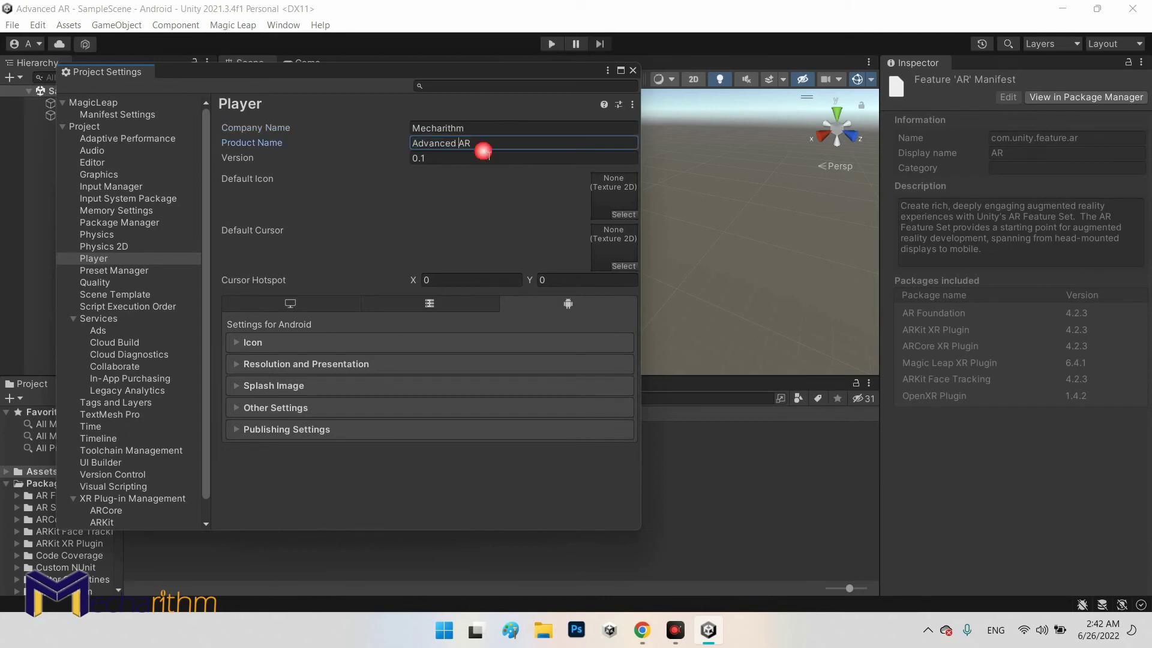
key("BackSpace")
Set the Android default orientation to Landscape Left in the Resolution and Presentation settings
left_click(319, 361)
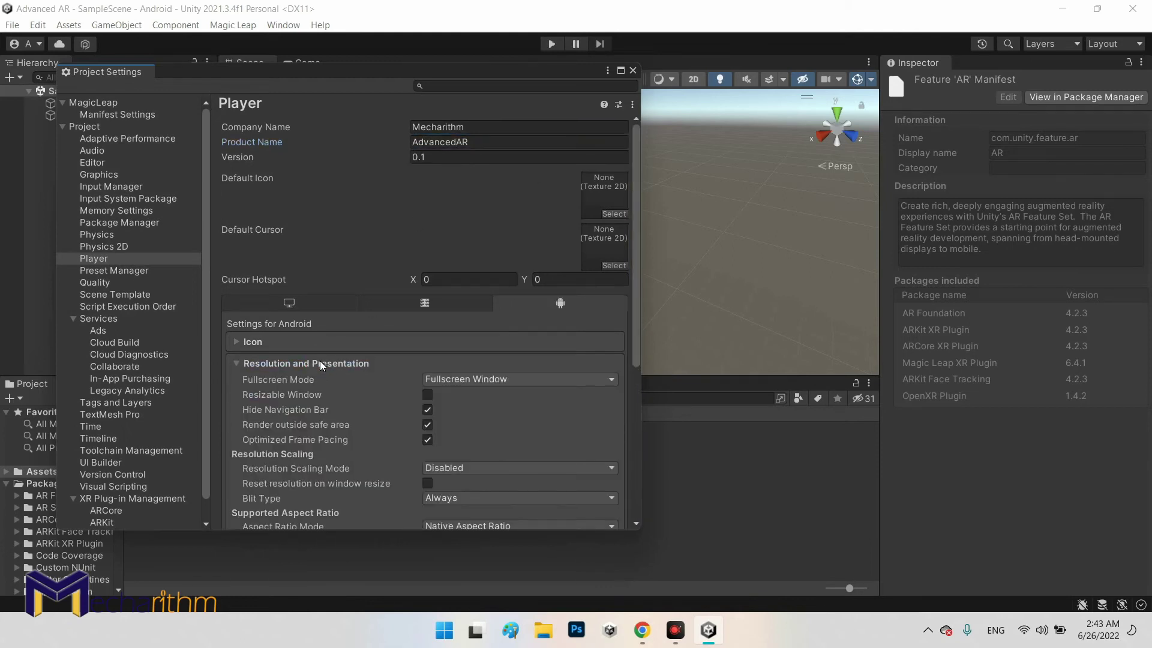
scroll(368, 376, "down", 3)
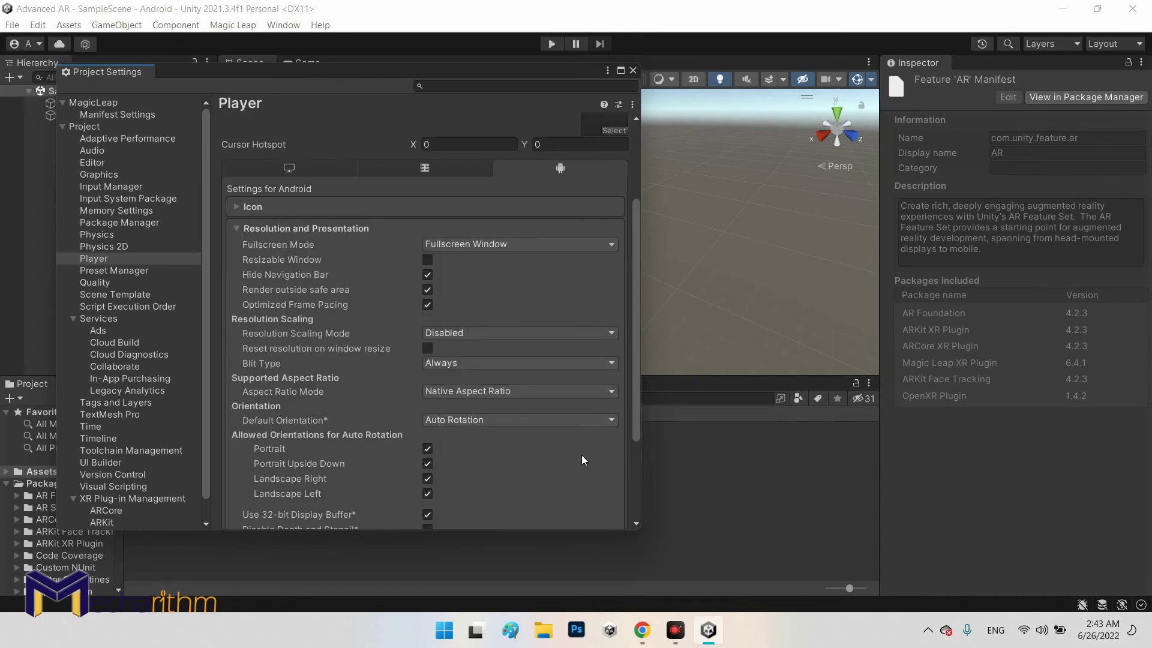
left_click(476, 421)
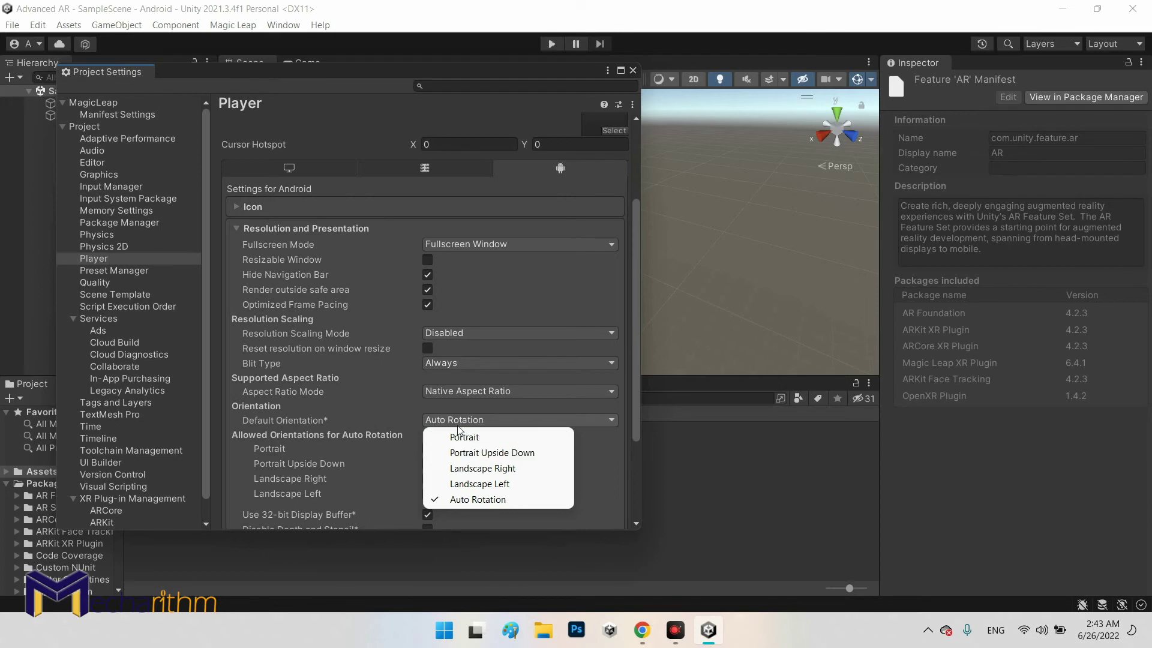
left_click(477, 484)
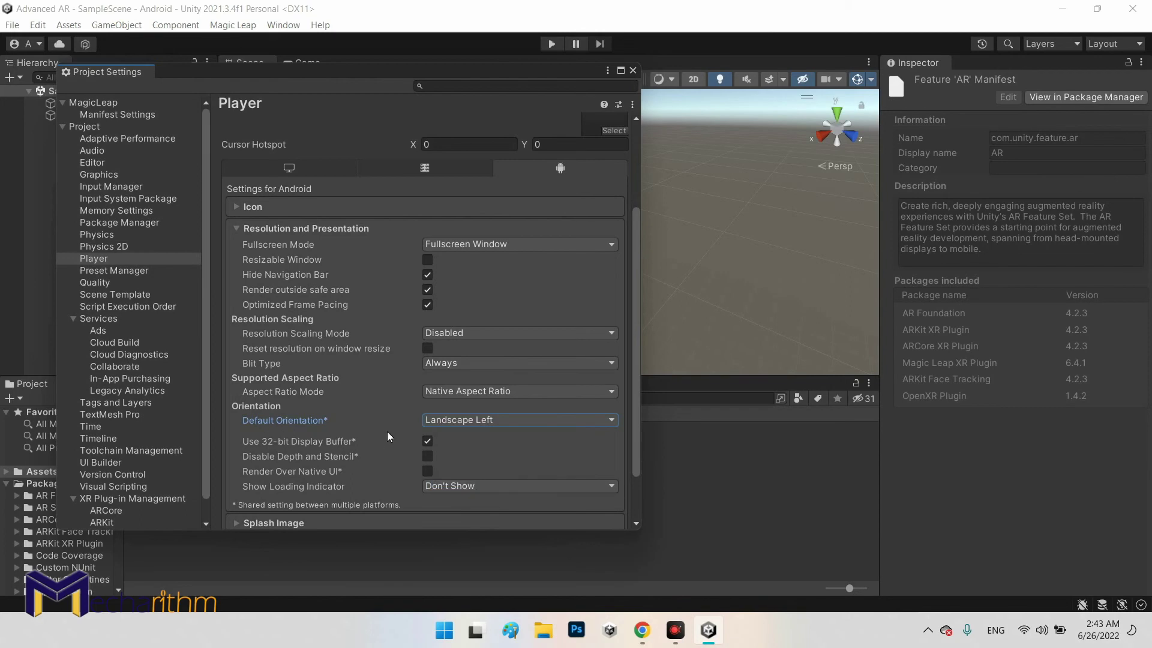
Collapse the Resolution and Presentation section, and review the Android Splash Image settings
scroll(404, 407, "down", 2)
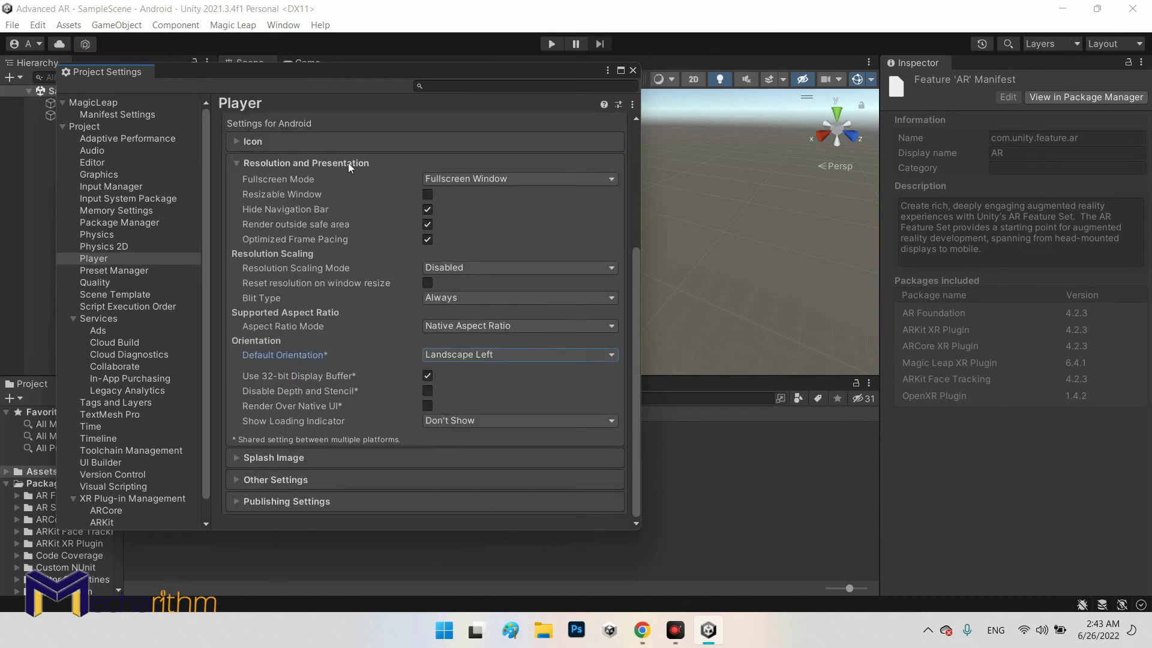
left_click(348, 162)
left_click(296, 388)
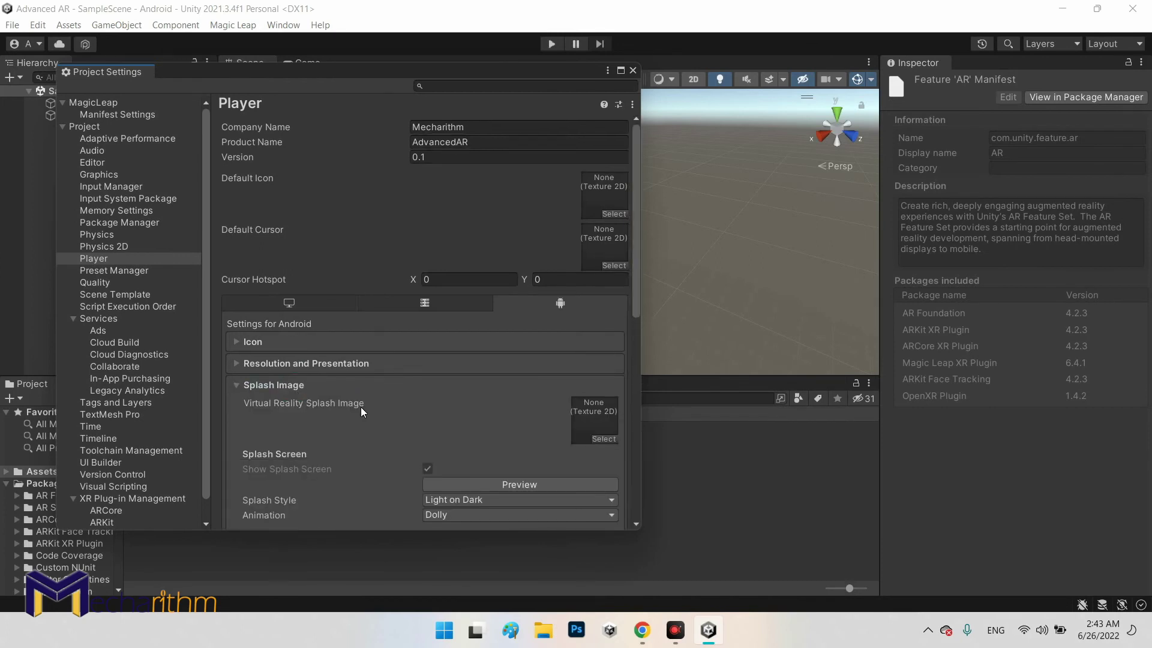
scroll(361, 407, "down", 4)
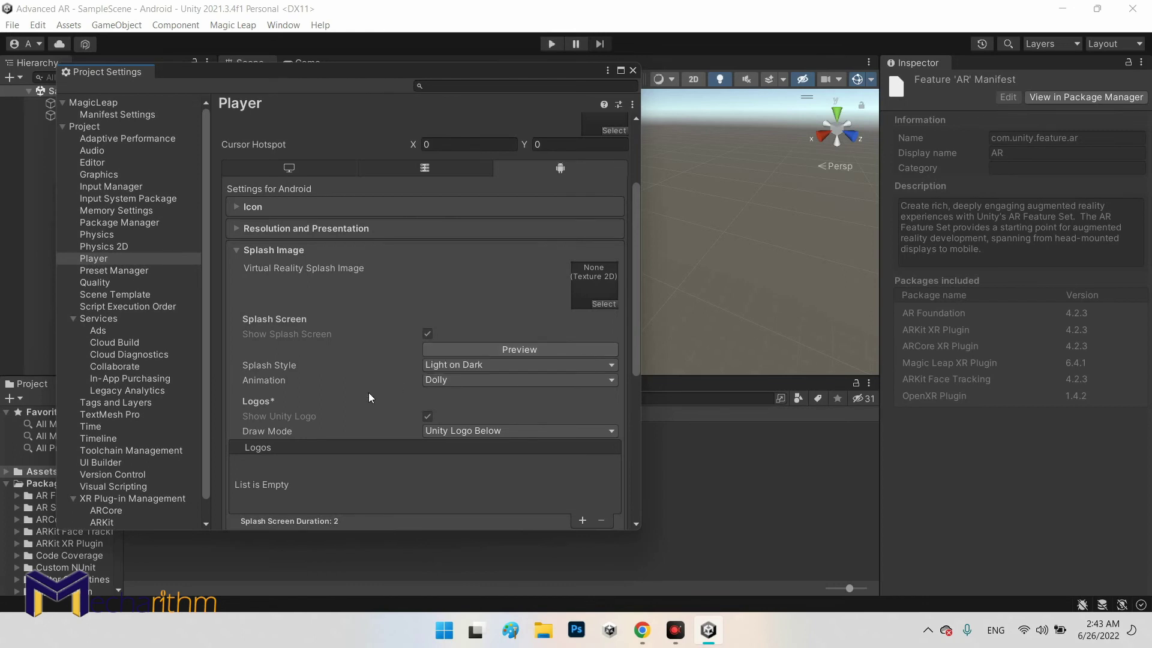
scroll(497, 460, "down", 3)
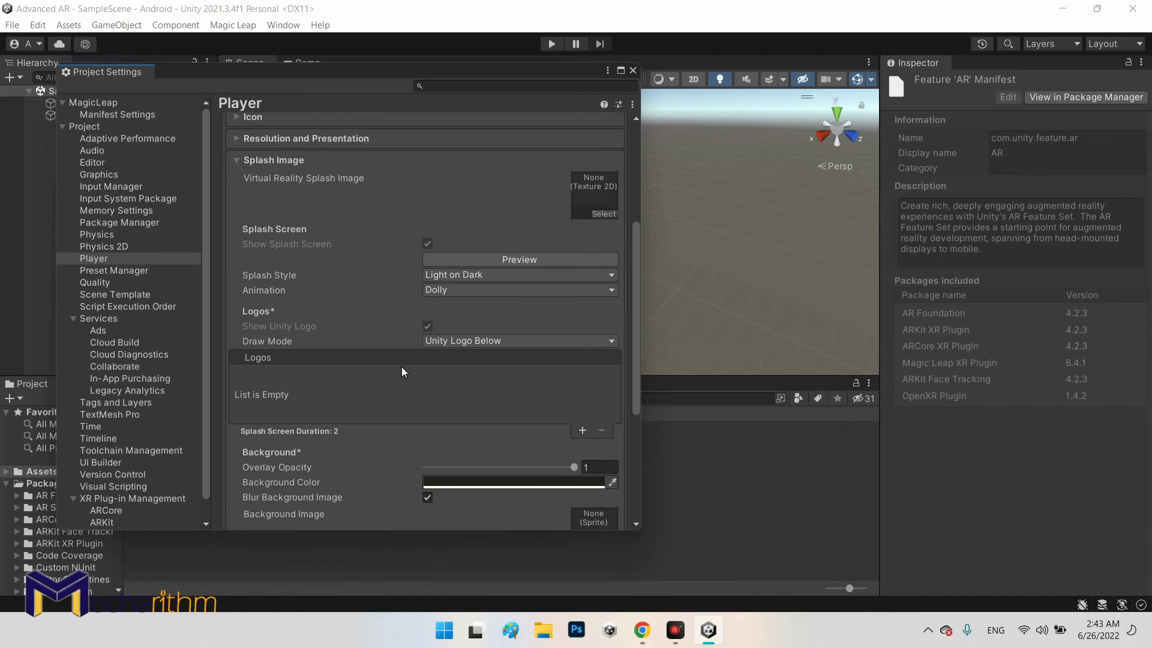
left_click(305, 159)
In the Android Other Settings, disable Auto Graphics API and remove Vulkan from the graphics APIs
left_click(331, 406)
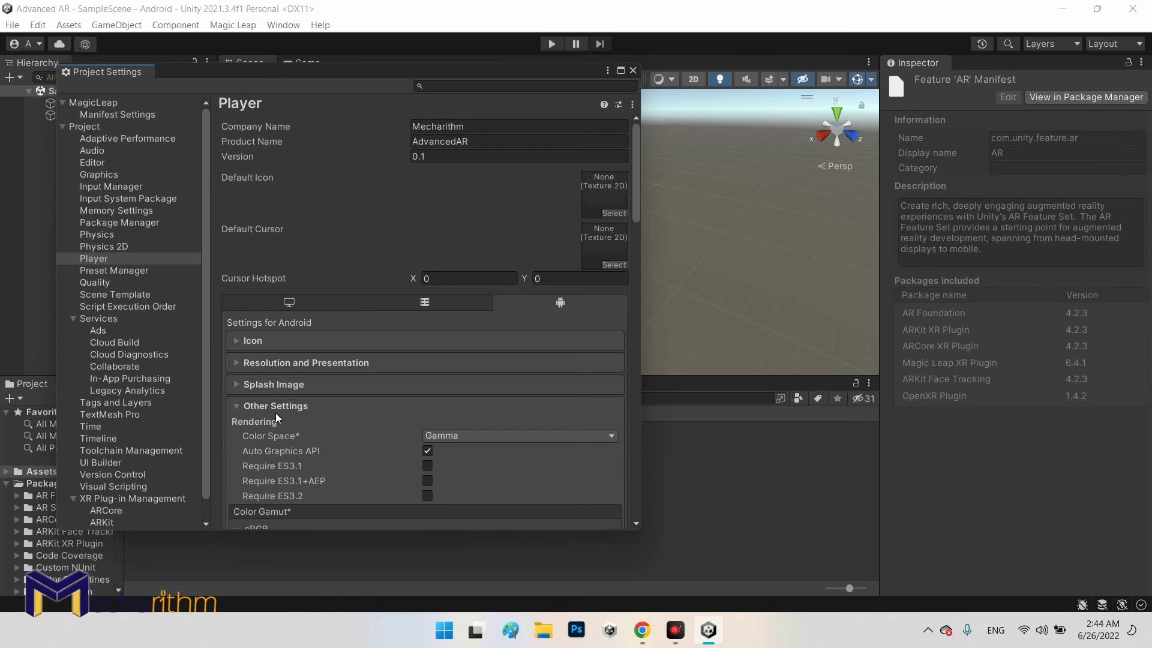
left_click(428, 450)
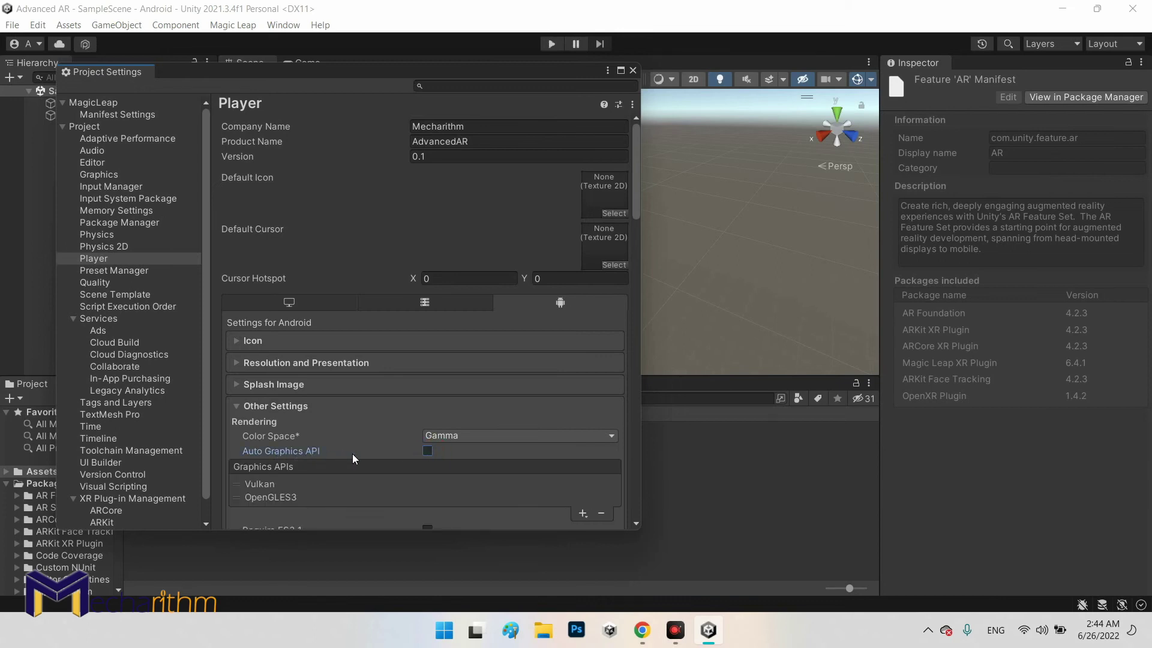
left_click(262, 486)
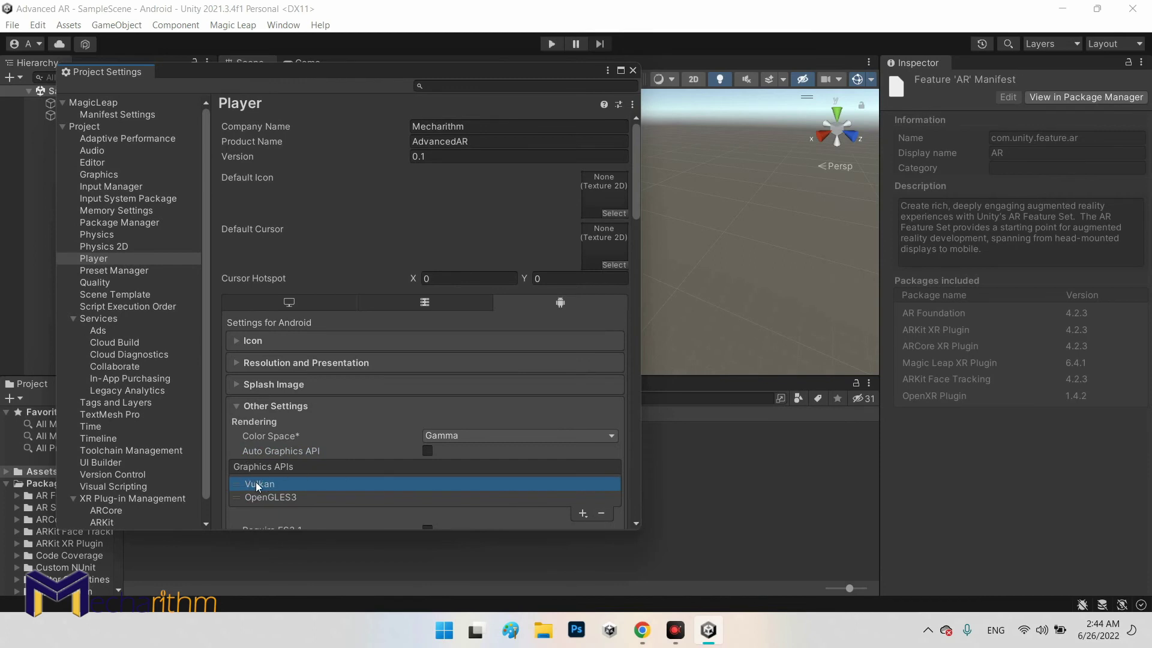
left_click(601, 514)
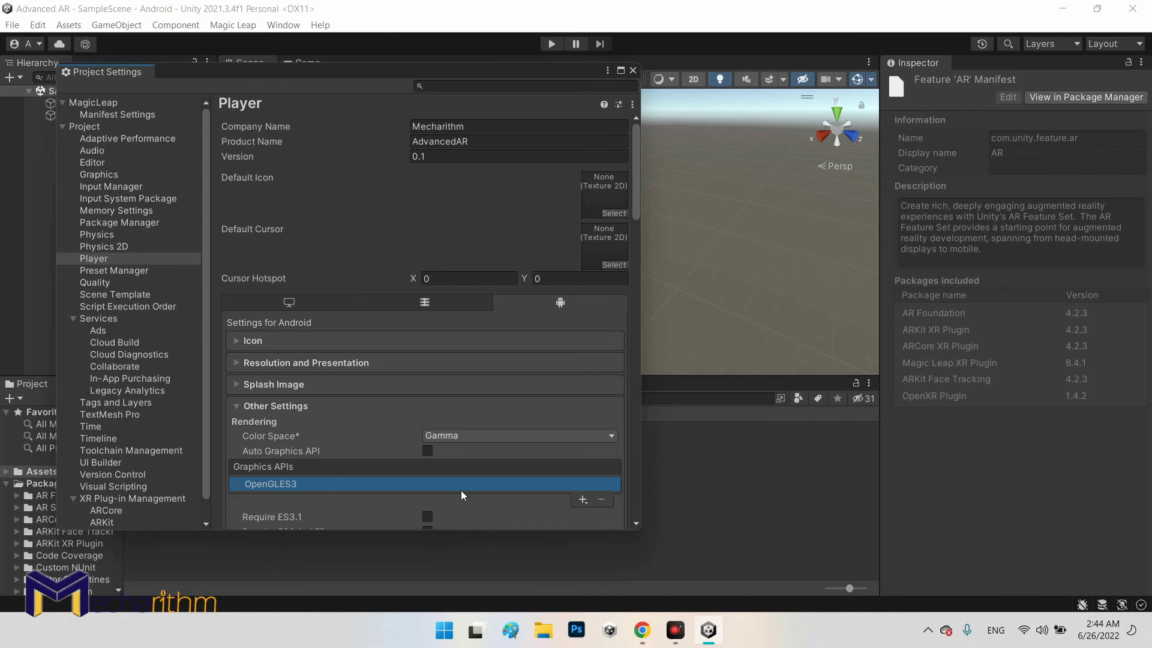
Turn off Multithreaded Rendering in the Android rendering settings
scroll(396, 455, "down", 3)
scroll(480, 454, "down", 5)
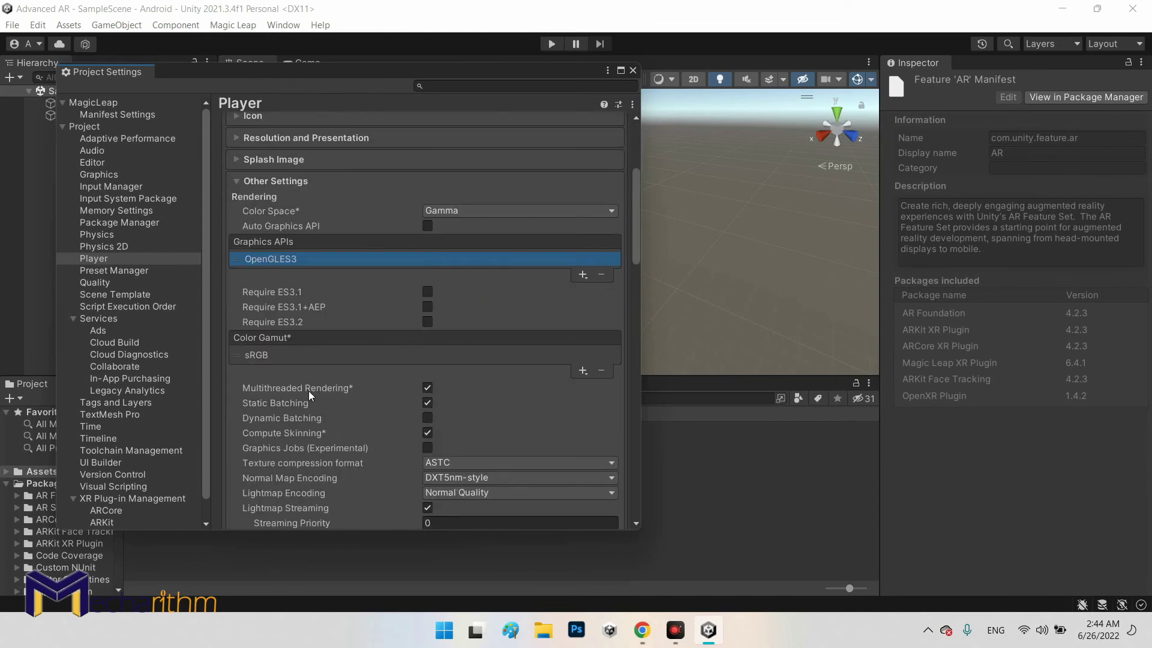
left_click(427, 389)
Set the Android minimum API level to Android 7.0 'Nougat' (API level 24)
scroll(552, 423, "down", 5)
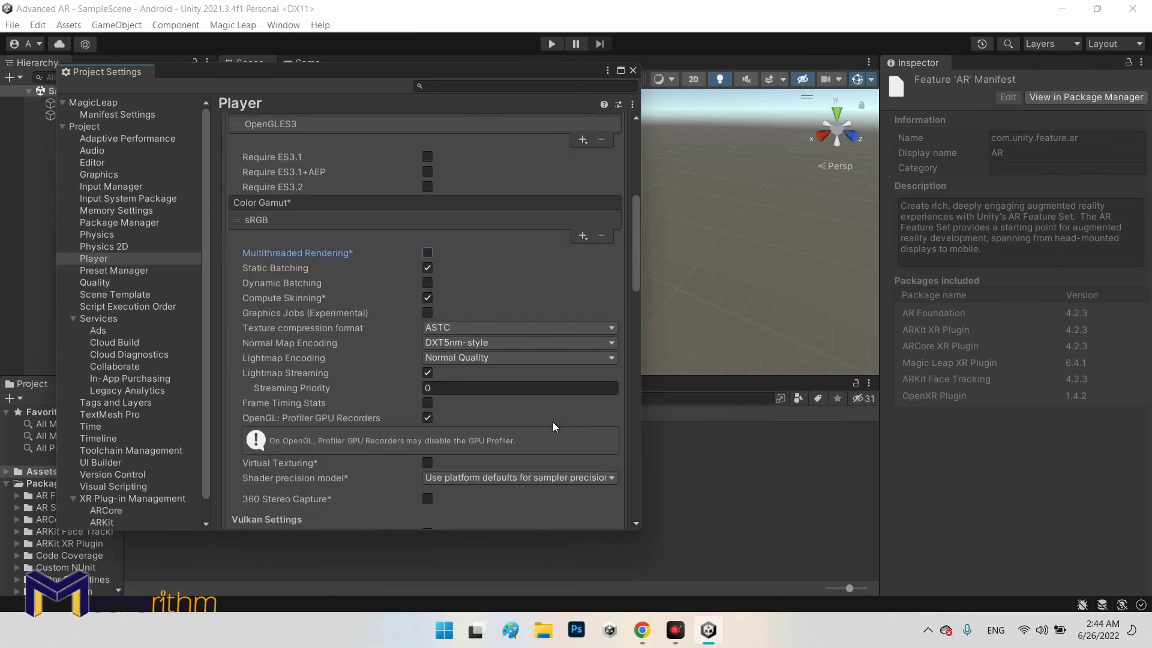
scroll(553, 423, "down", 6)
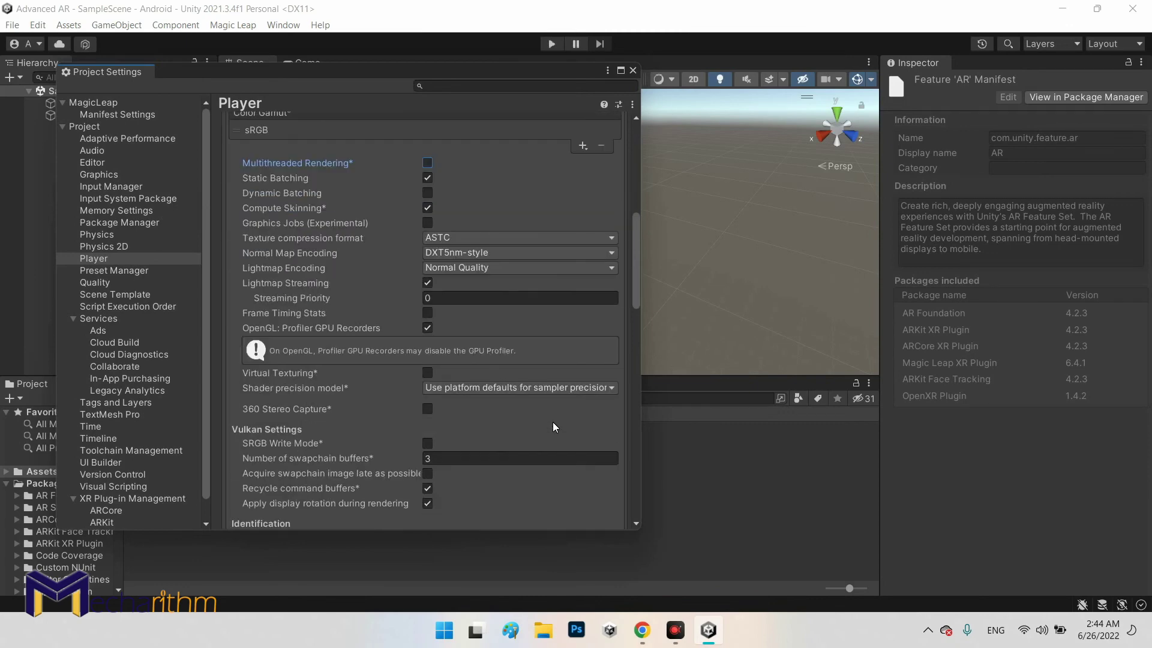
scroll(553, 422, "down", 3)
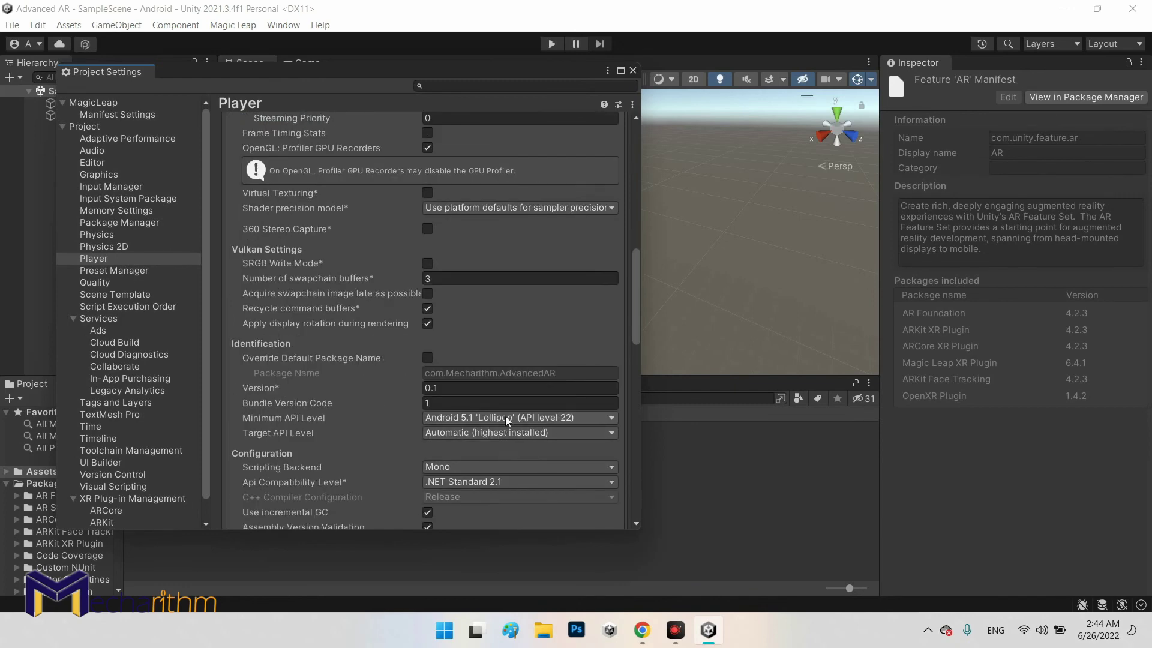
left_click(484, 416)
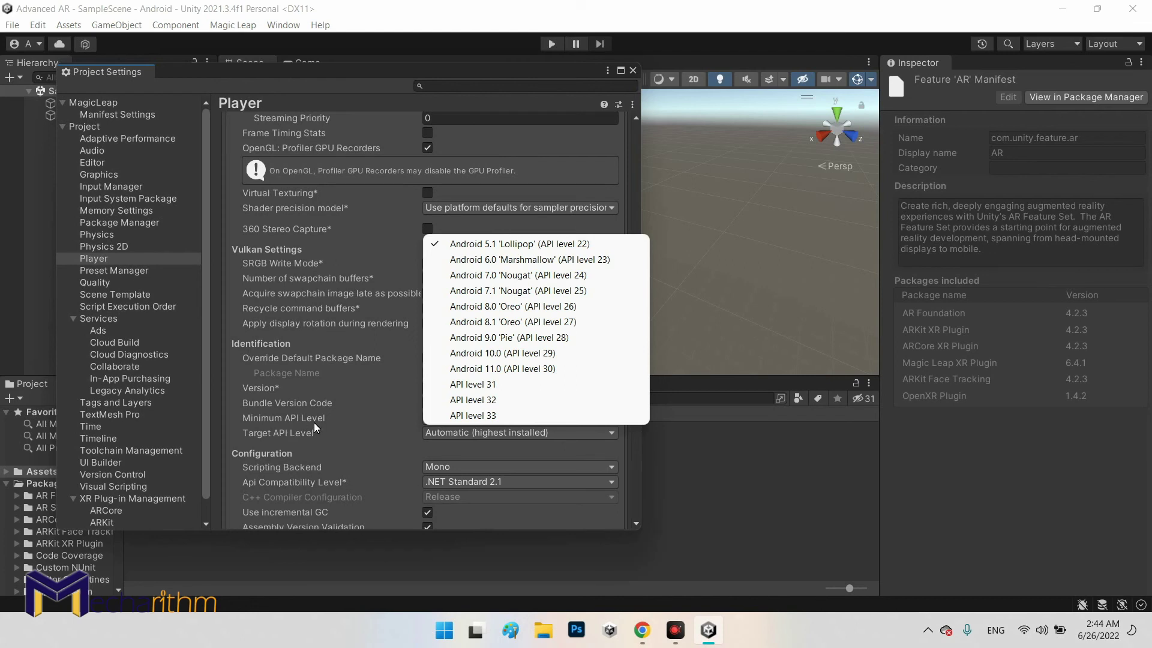
left_click(513, 277)
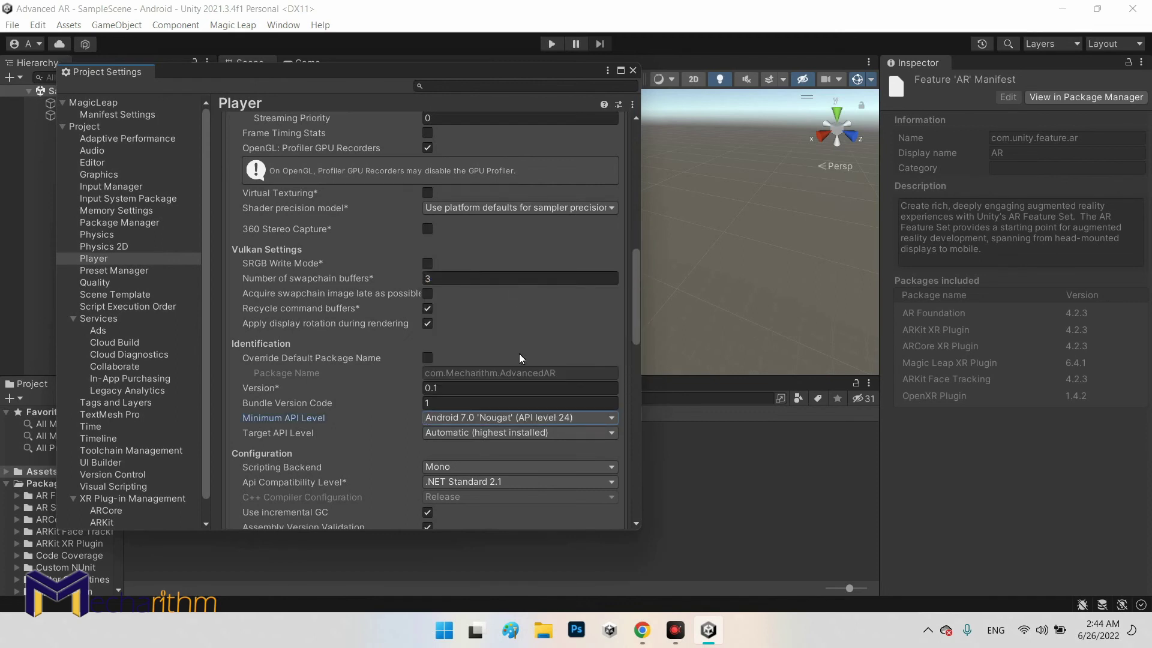
left_click(484, 422)
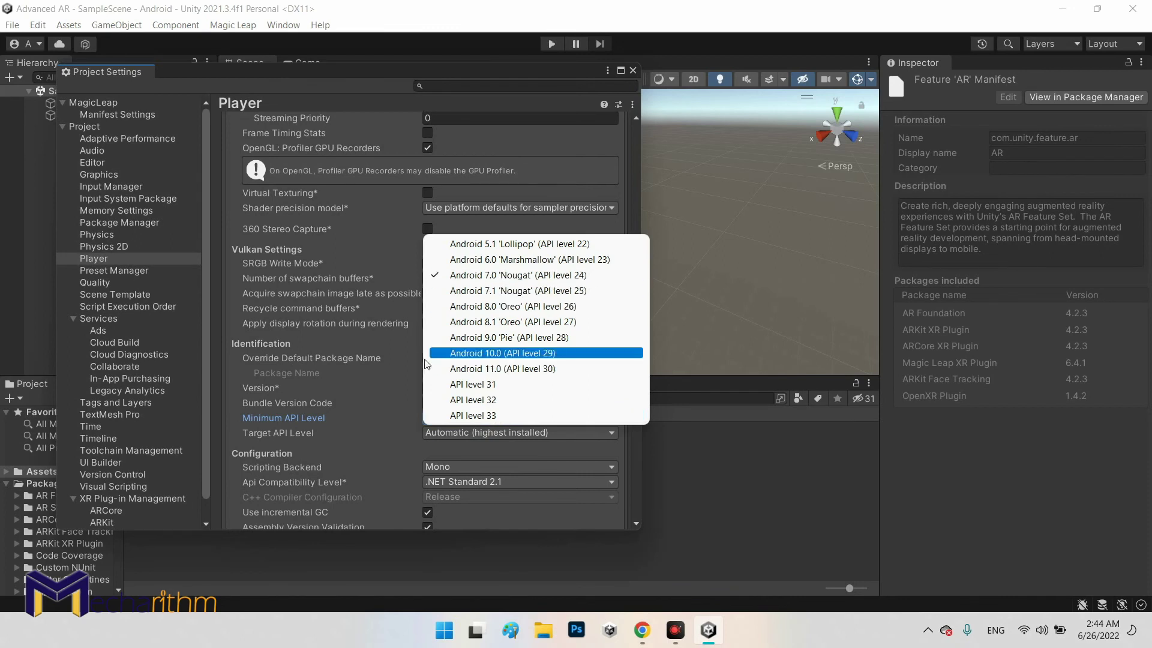
left_click(339, 420)
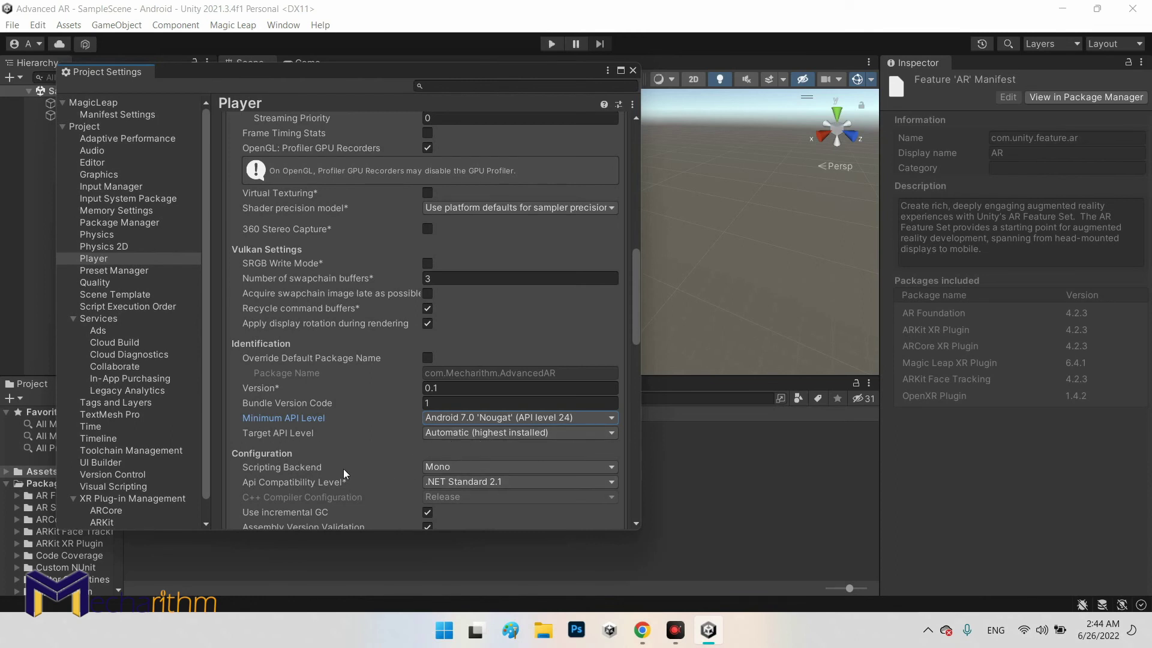
Set the scripting backend to IL2CPP and the API compatibility level to .NET Framework
left_click(502, 470)
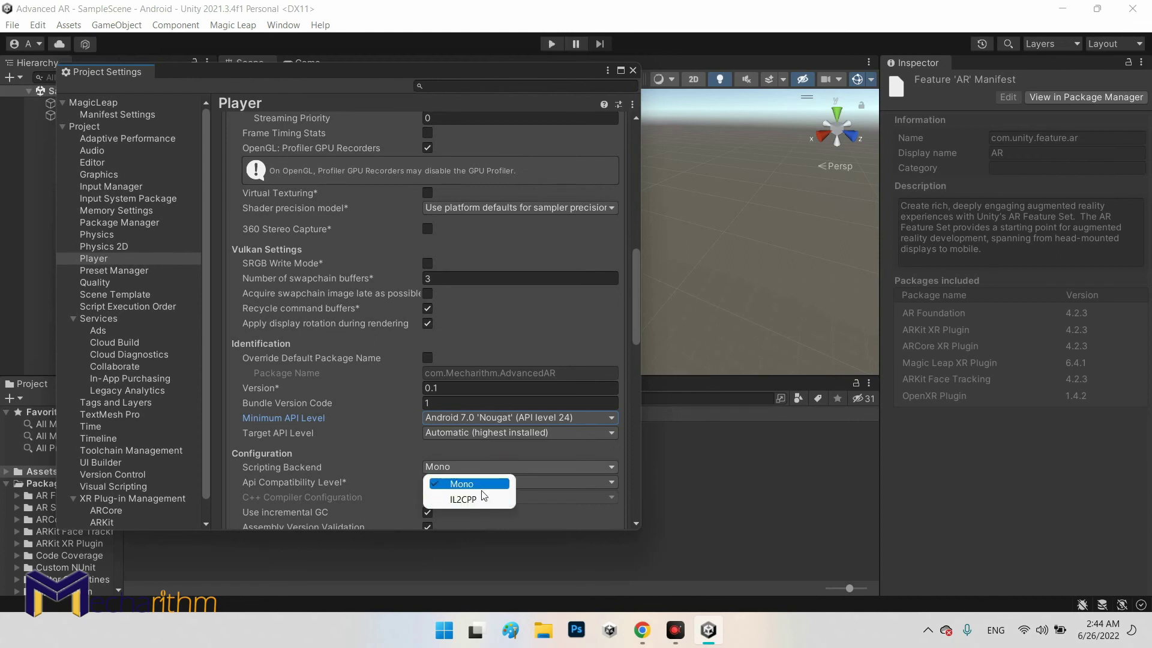
left_click(413, 466)
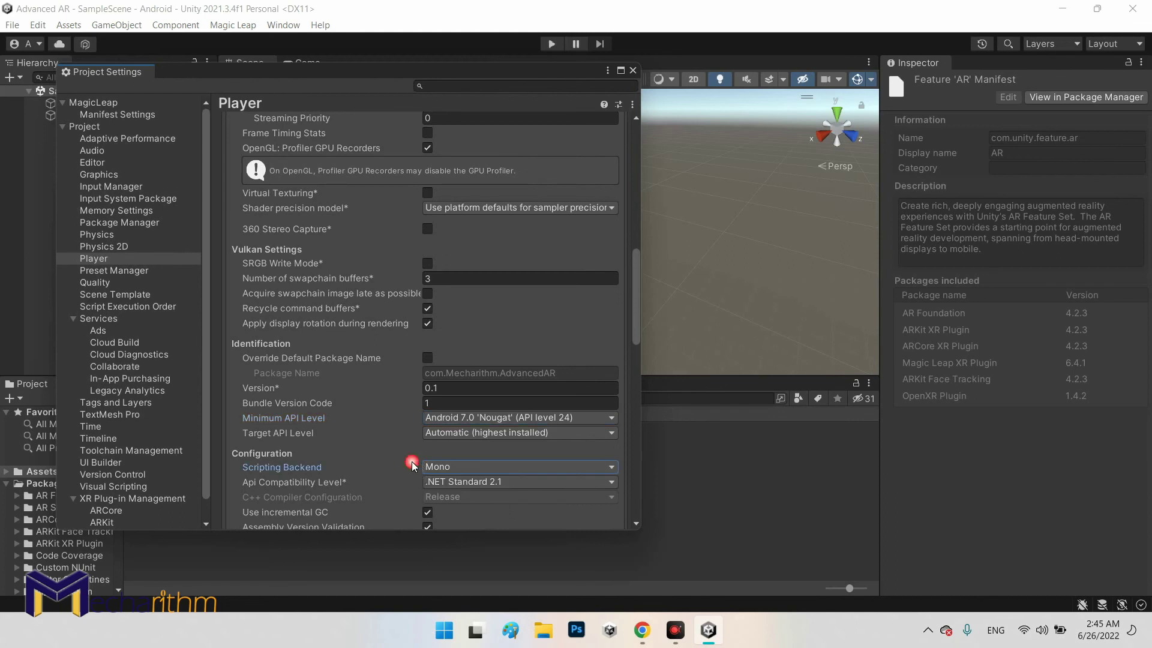
left_click(507, 482)
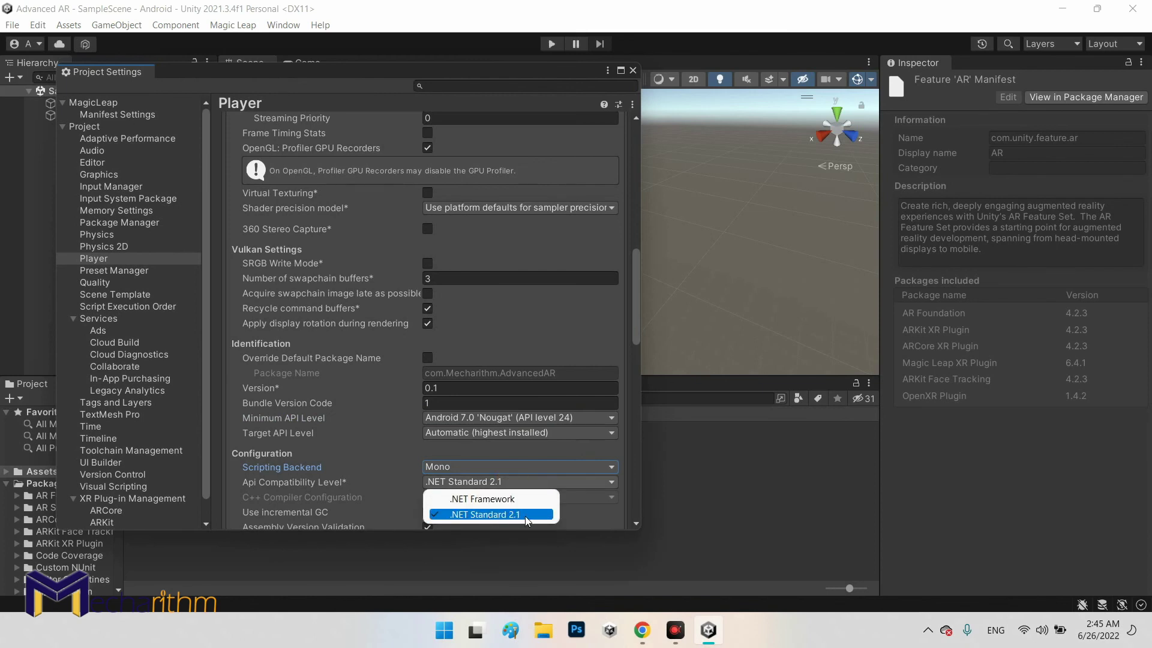
left_click(453, 466)
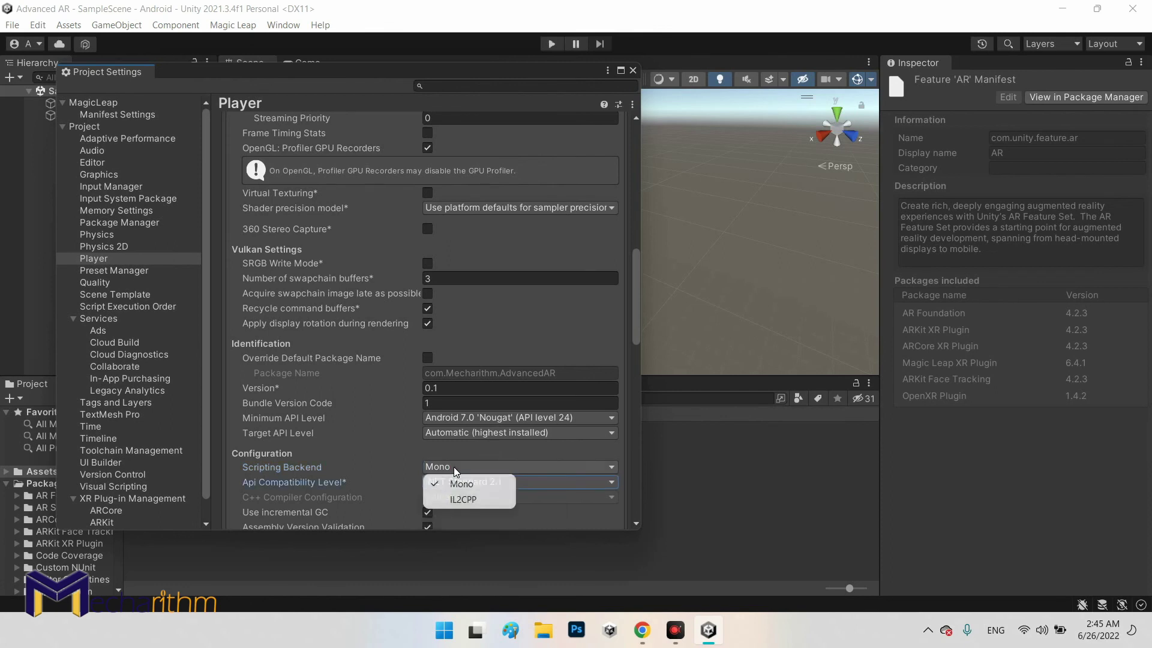
left_click(460, 502)
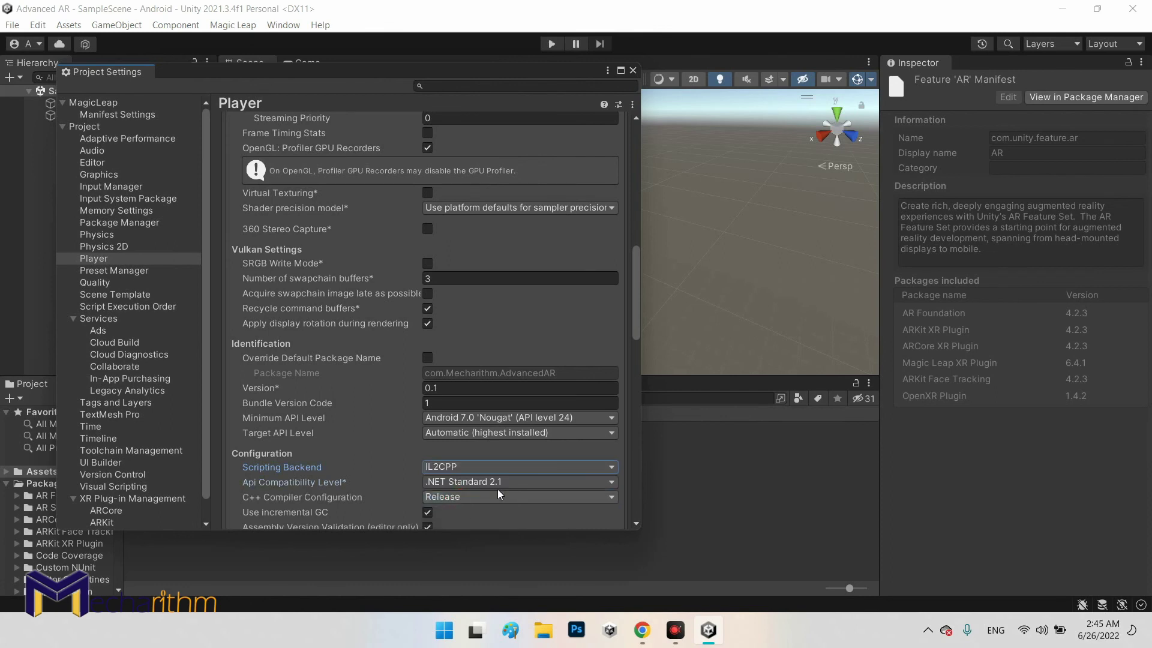
left_click(498, 484)
left_click(489, 498)
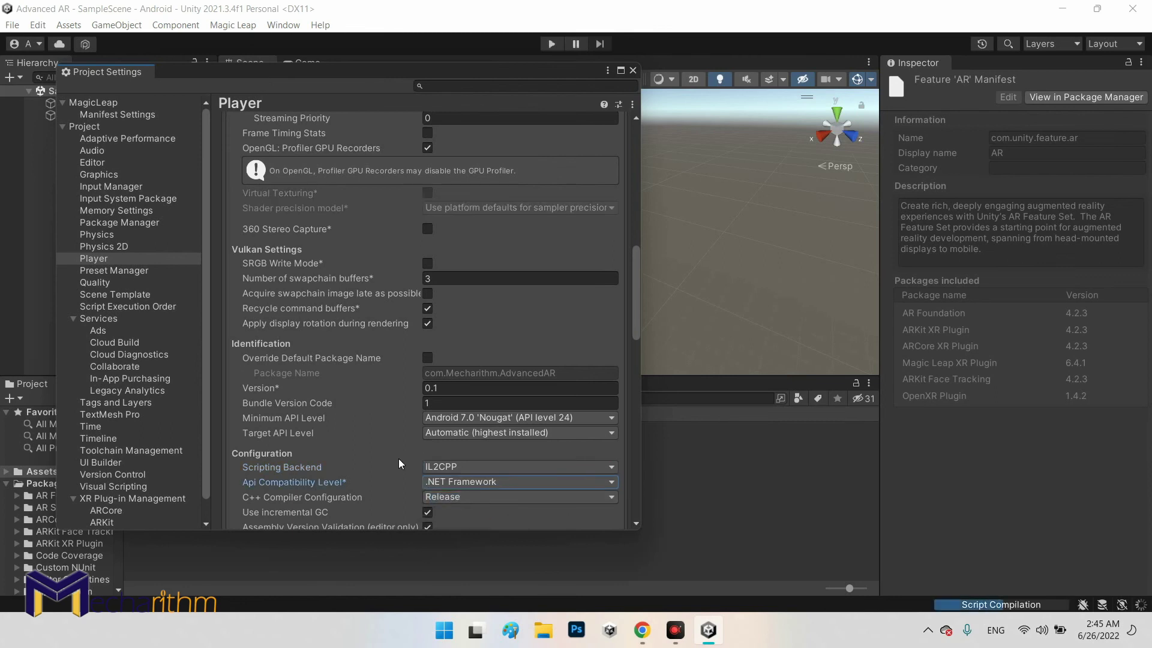
Enable ARM64 as an additional target architecture for the Android build
scroll(398, 463, "down", 2)
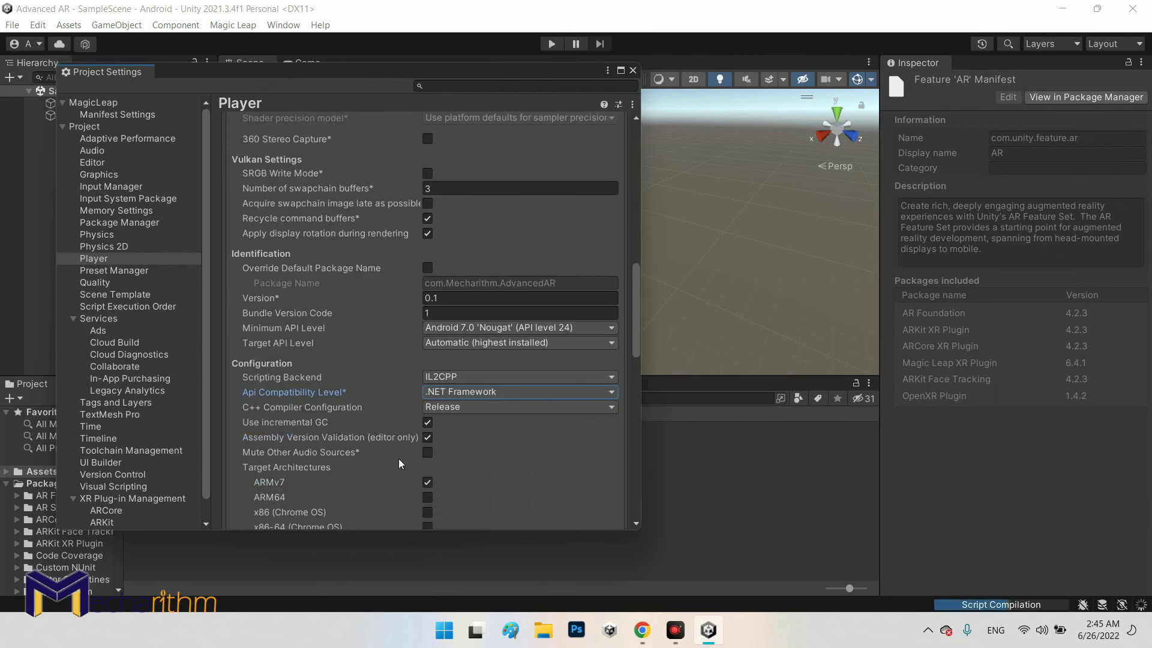
scroll(398, 458, "down", 1)
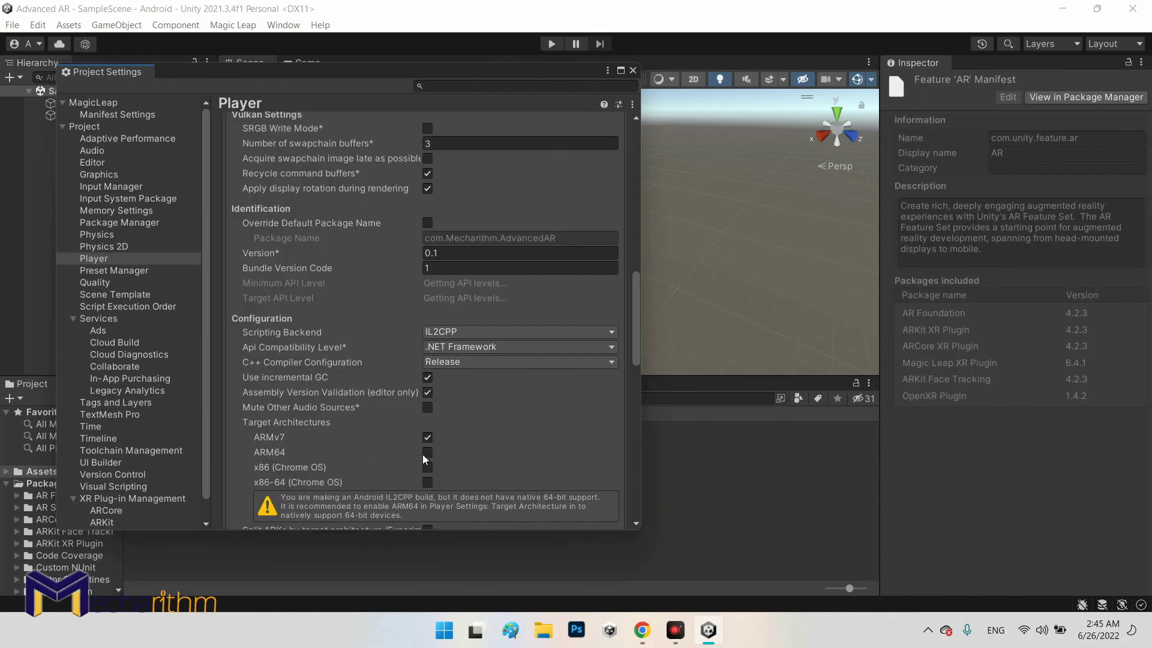
left_click(426, 454)
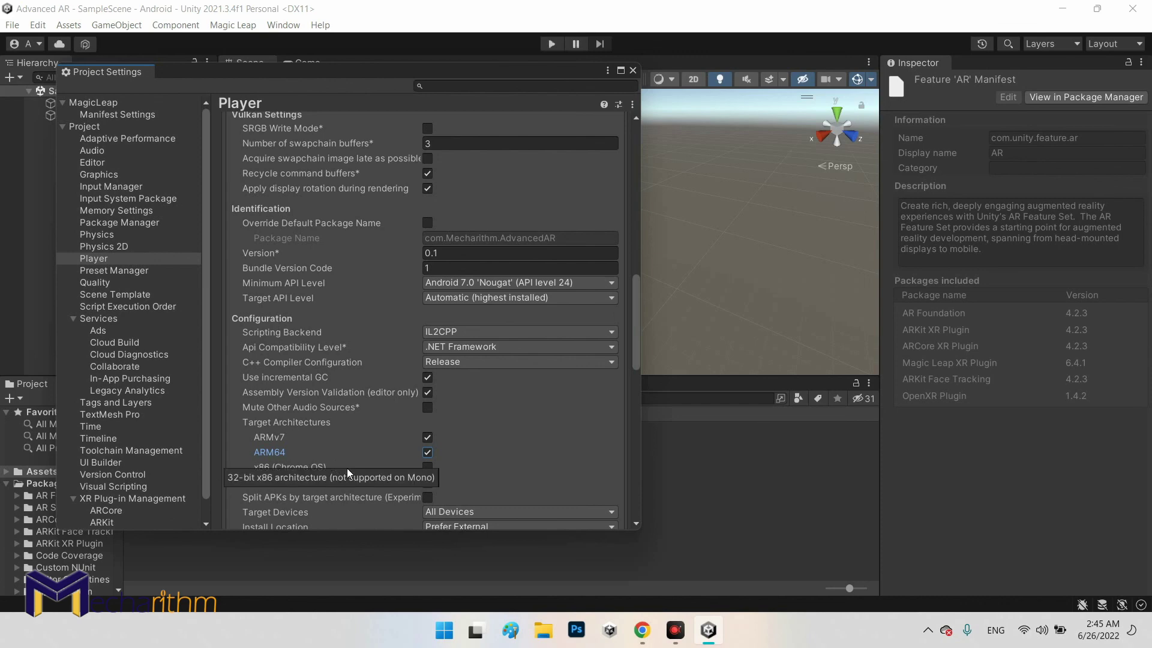
Look through the remaining Android player settings down to the Publishing Settings section, and close the project settings
scroll(446, 465, "down", 3)
scroll(512, 462, "down", 3)
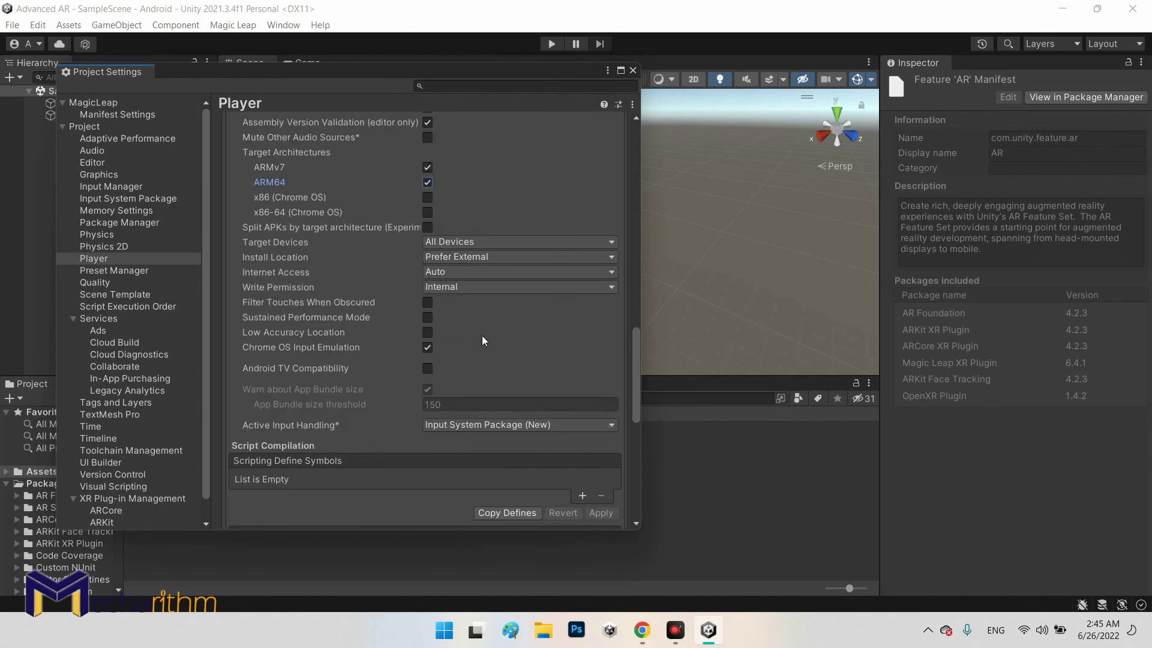
scroll(487, 379, "down", 7)
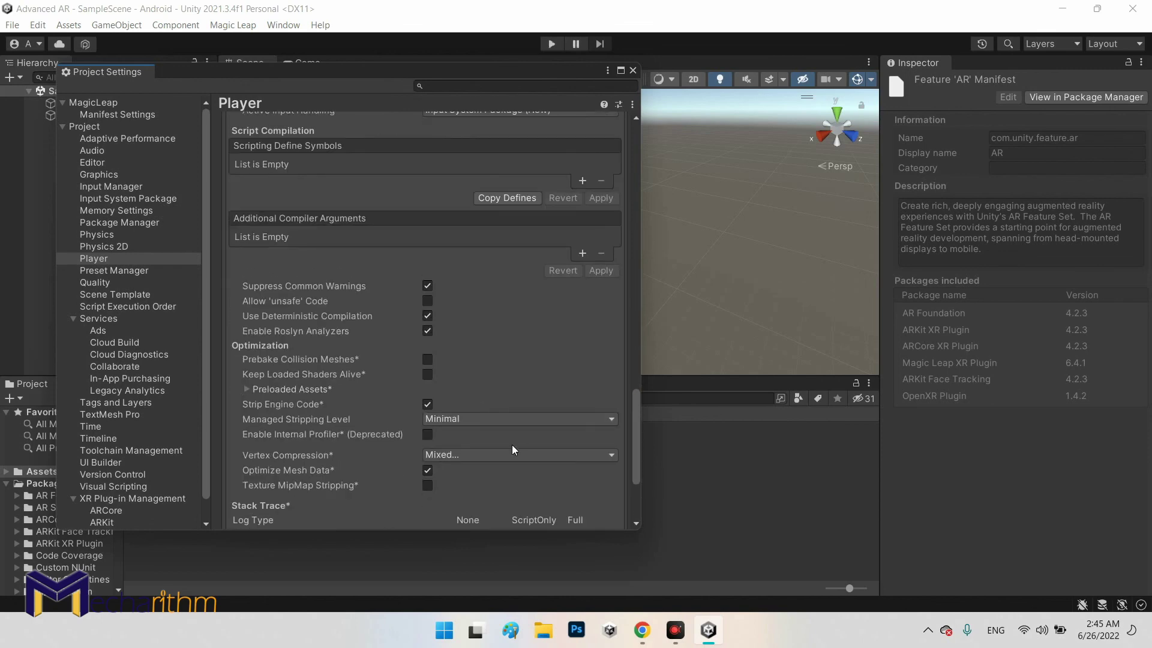
scroll(512, 445, "down", 5)
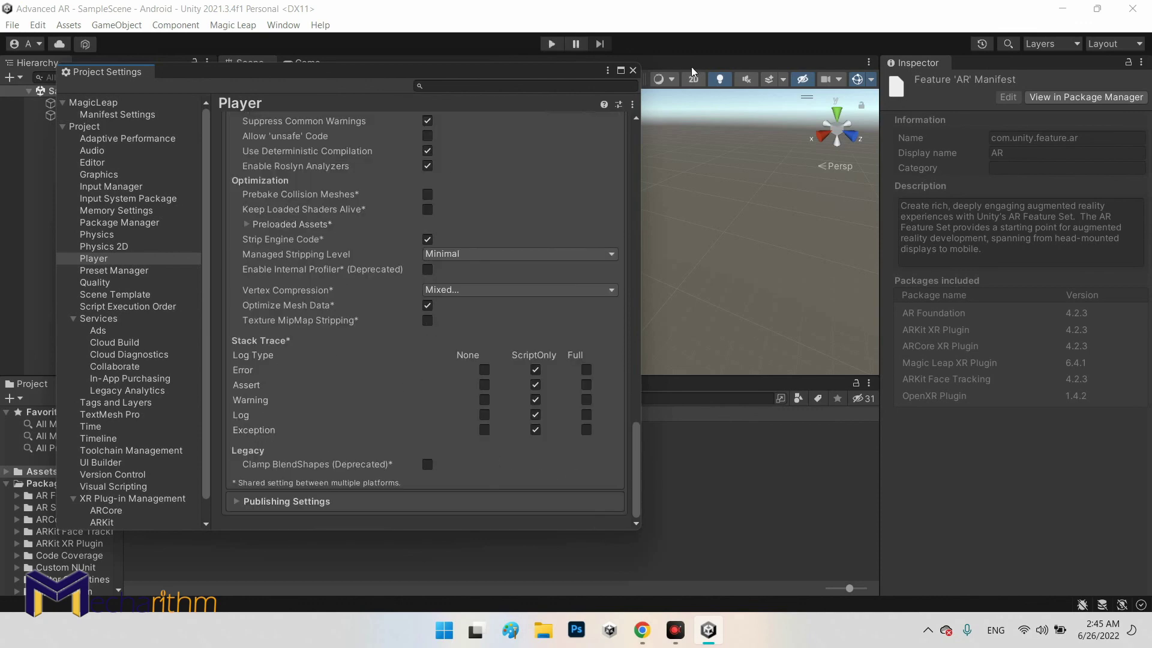
left_click(633, 71)
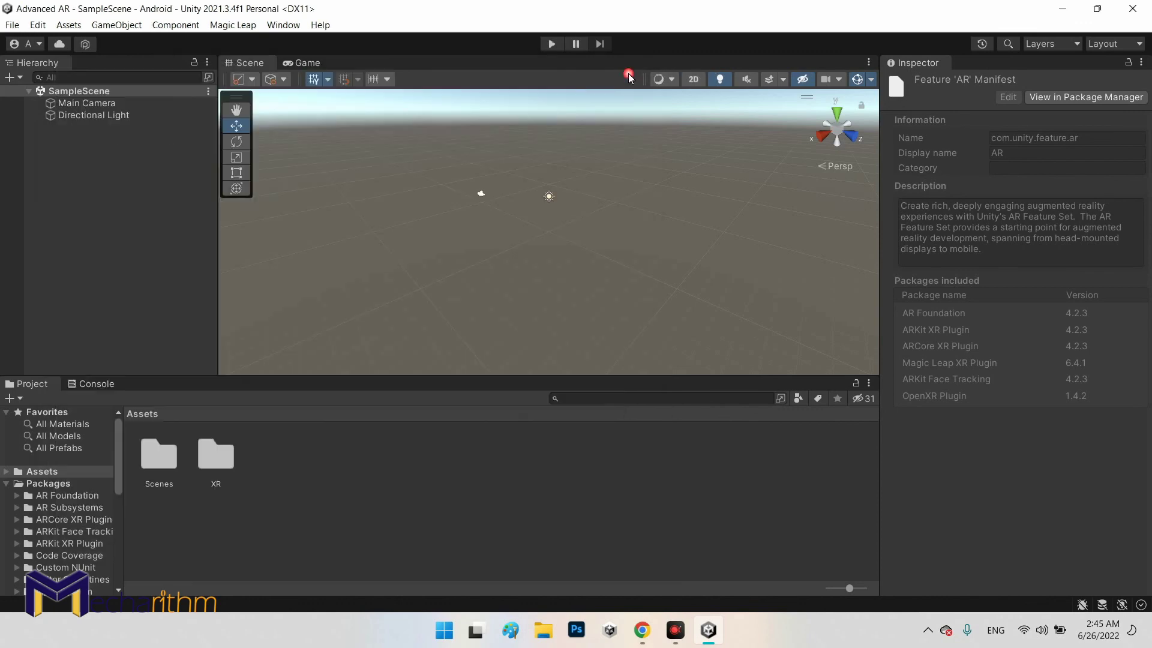
Check which XR game objects can be created and view the contents of the XR assets folder, ending back in Assets
left_click(107, 25)
mouse_move(125, 198)
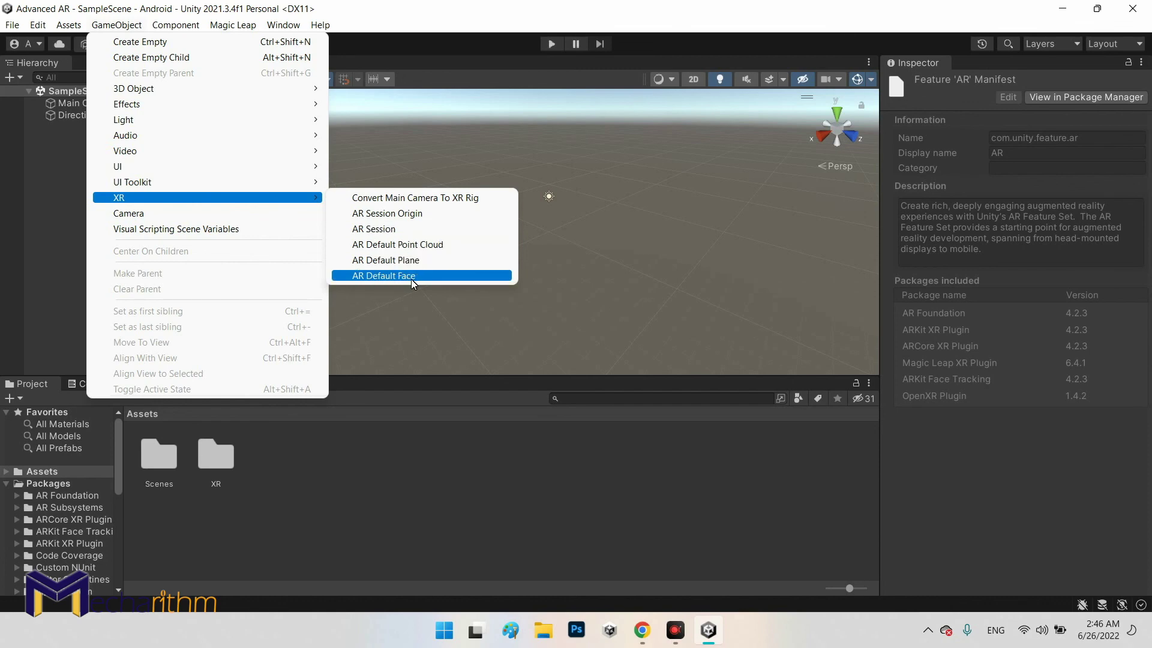
left_click(384, 19)
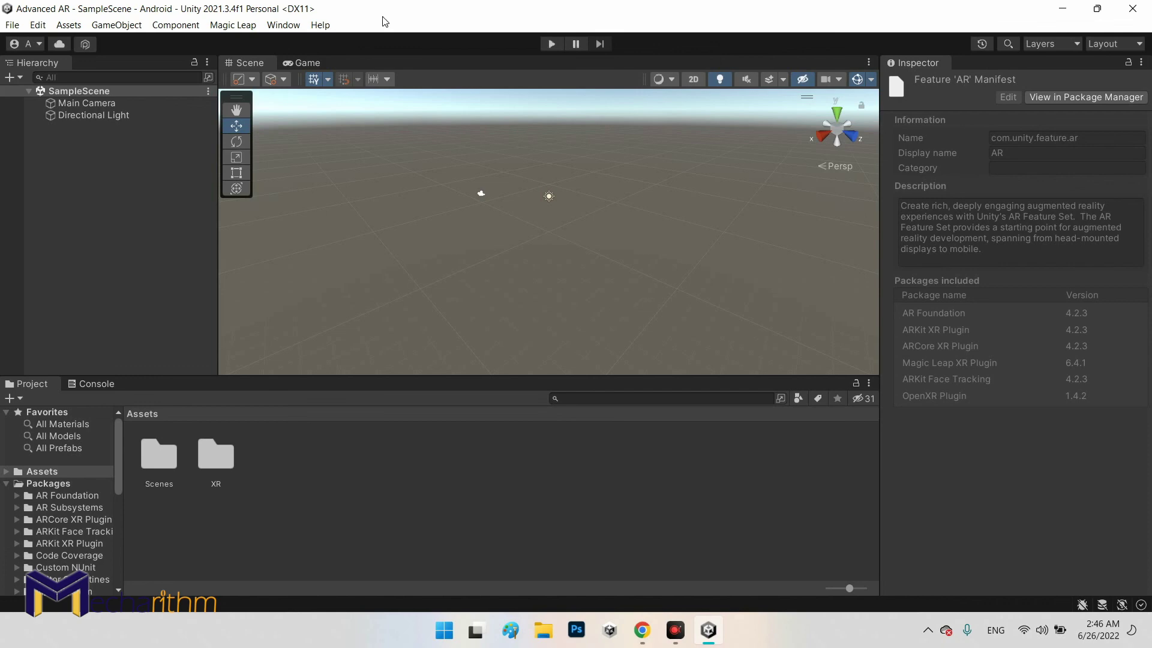
double_click(219, 462)
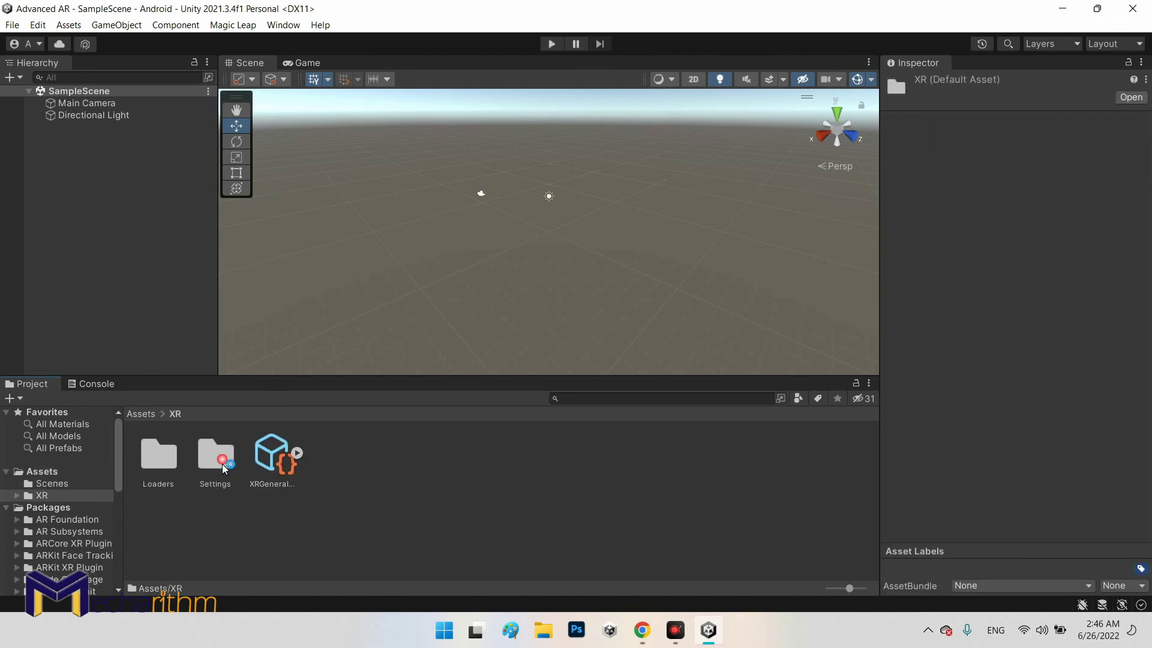
left_click(135, 415)
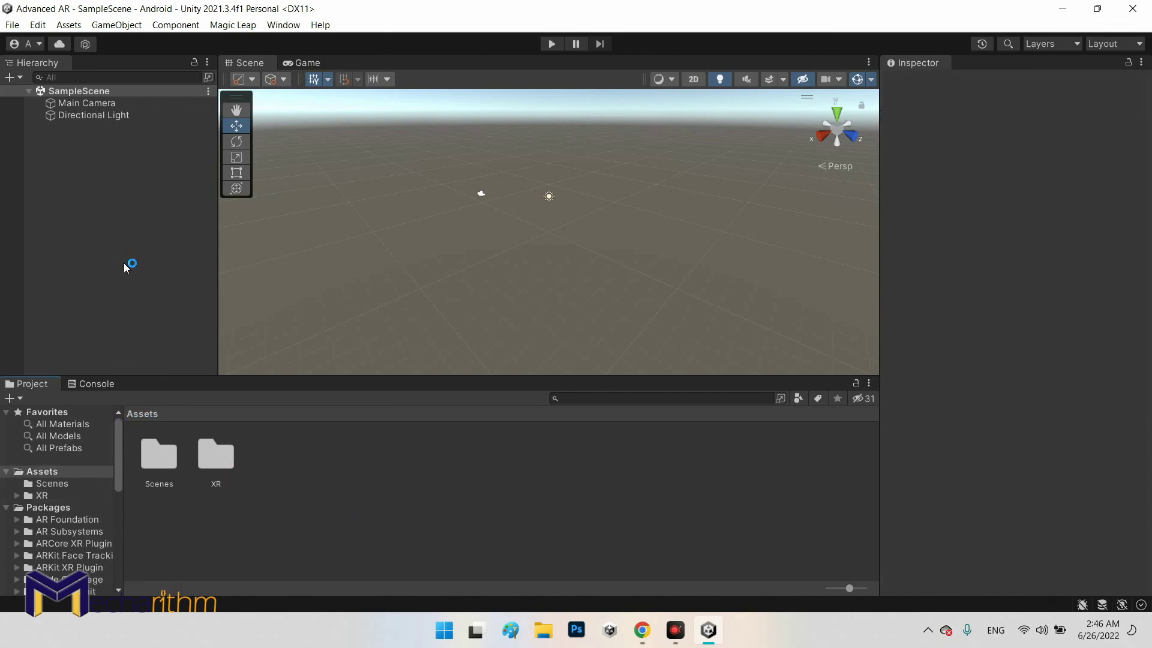